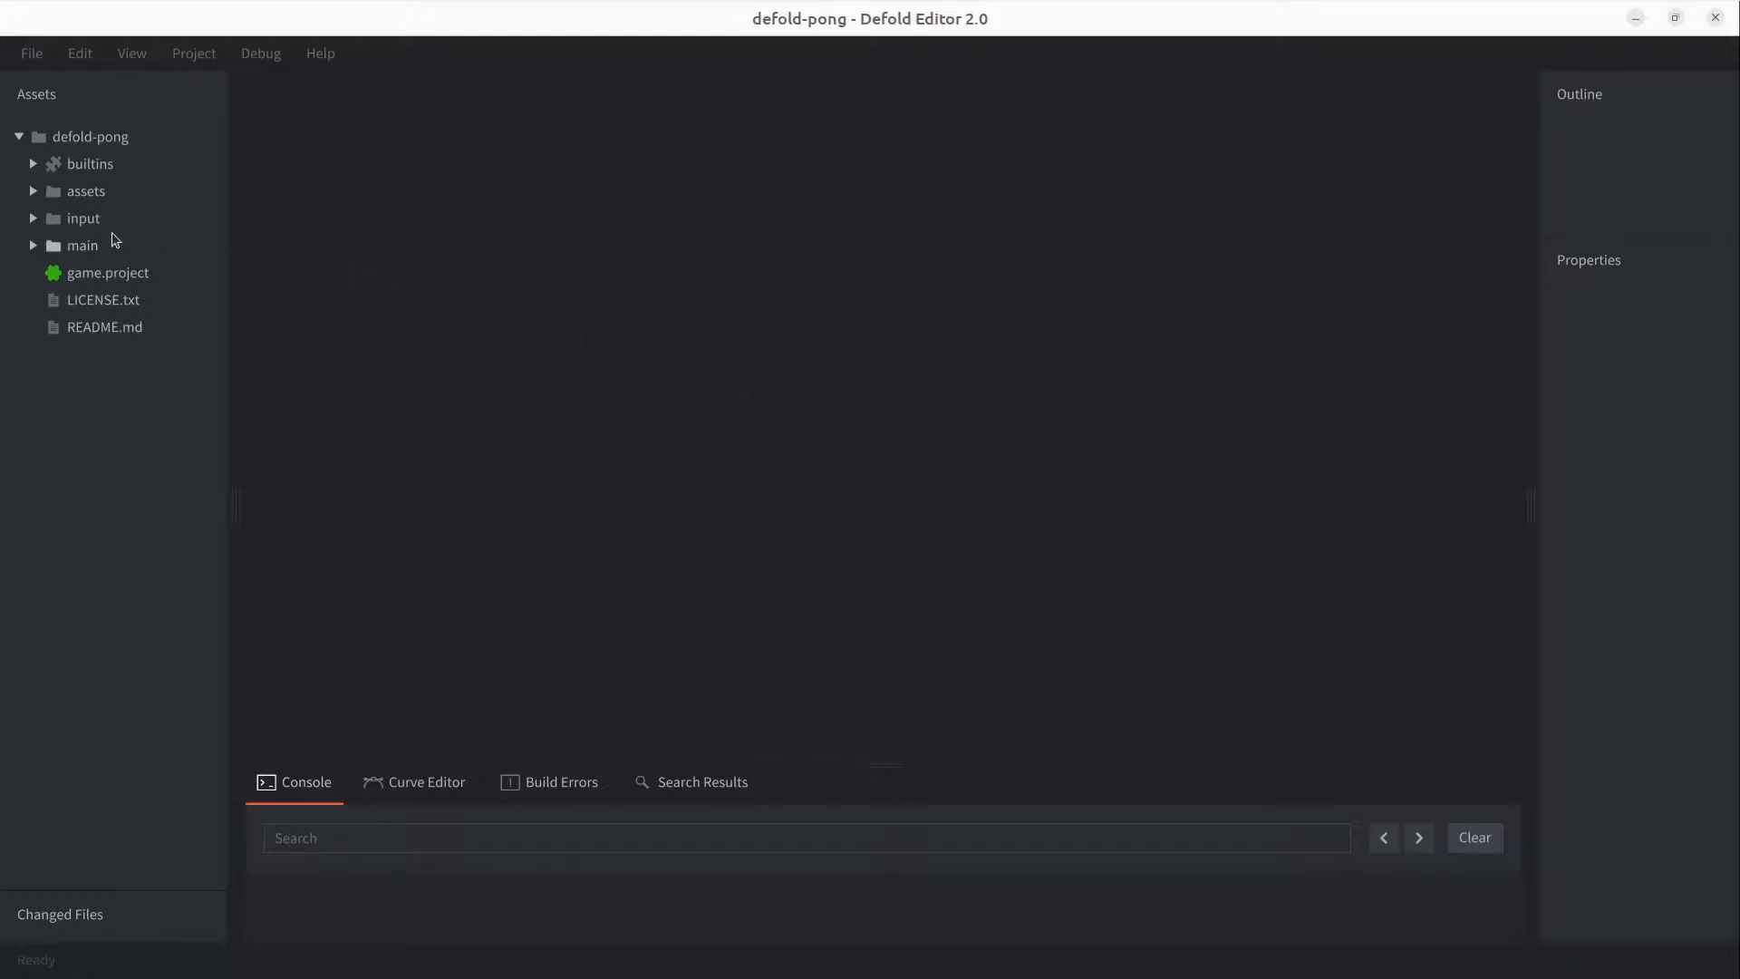
# In input/game.input_binding, add a key trigger binding Up to right_up
pyautogui.click(33, 220)
pyautogui.doubleClick(93, 247)
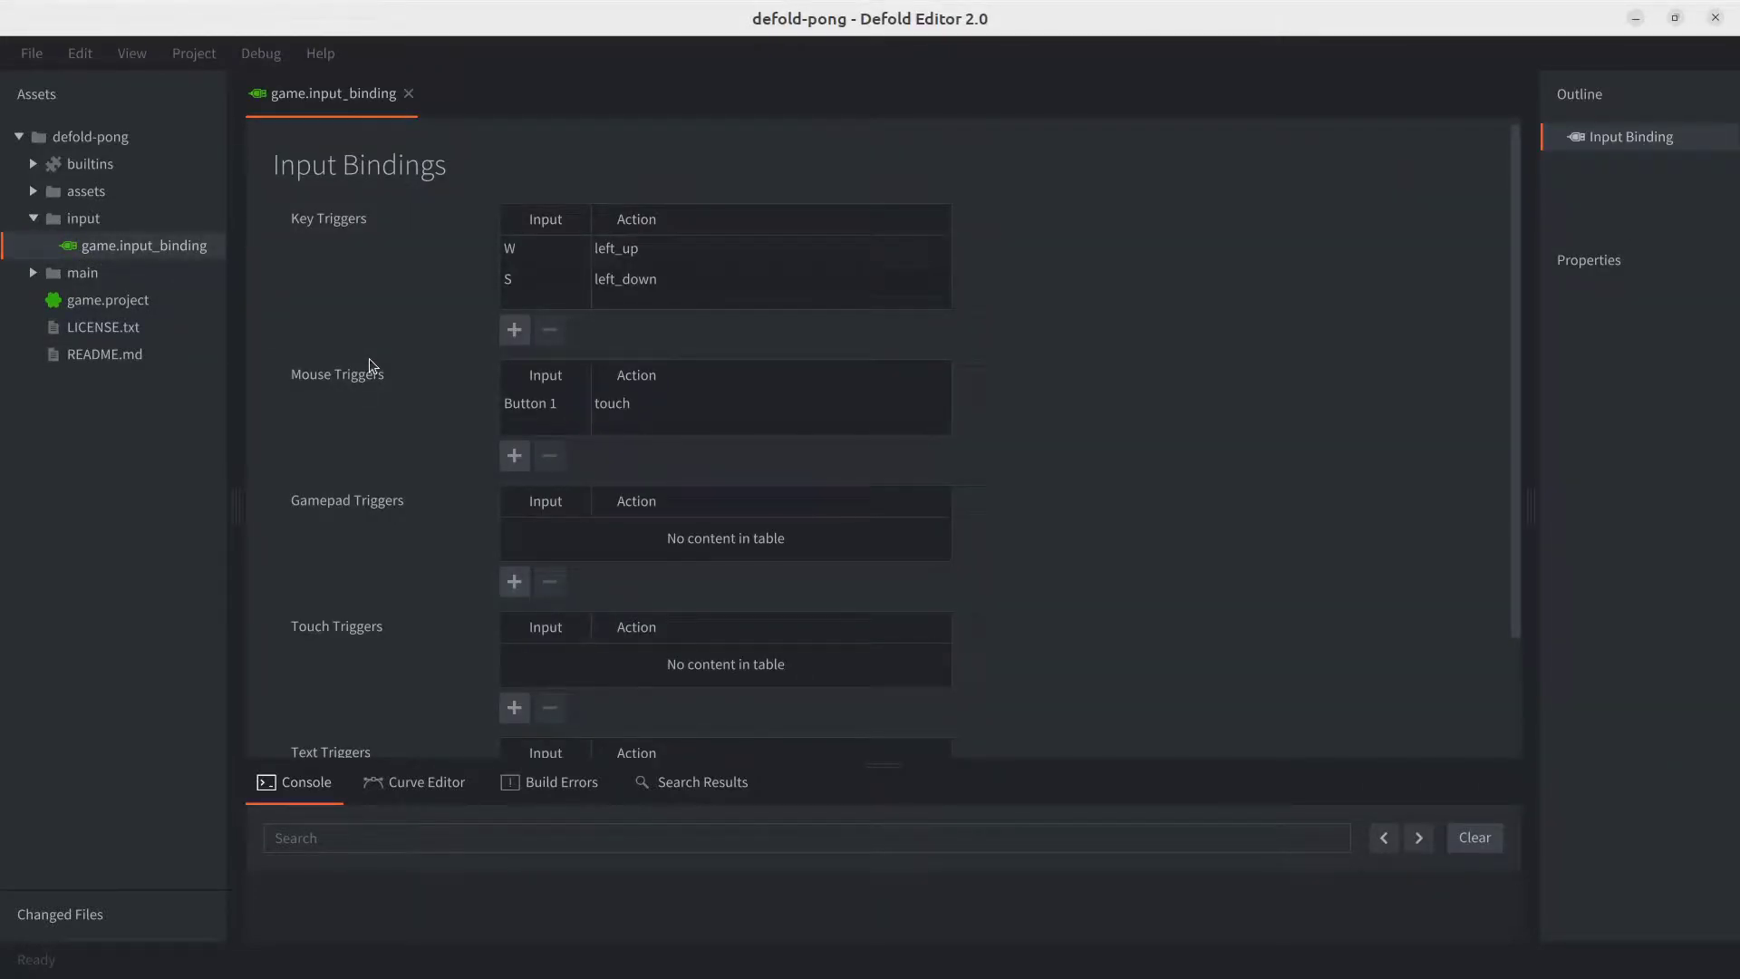
pyautogui.click(514, 329)
pyautogui.click(533, 310)
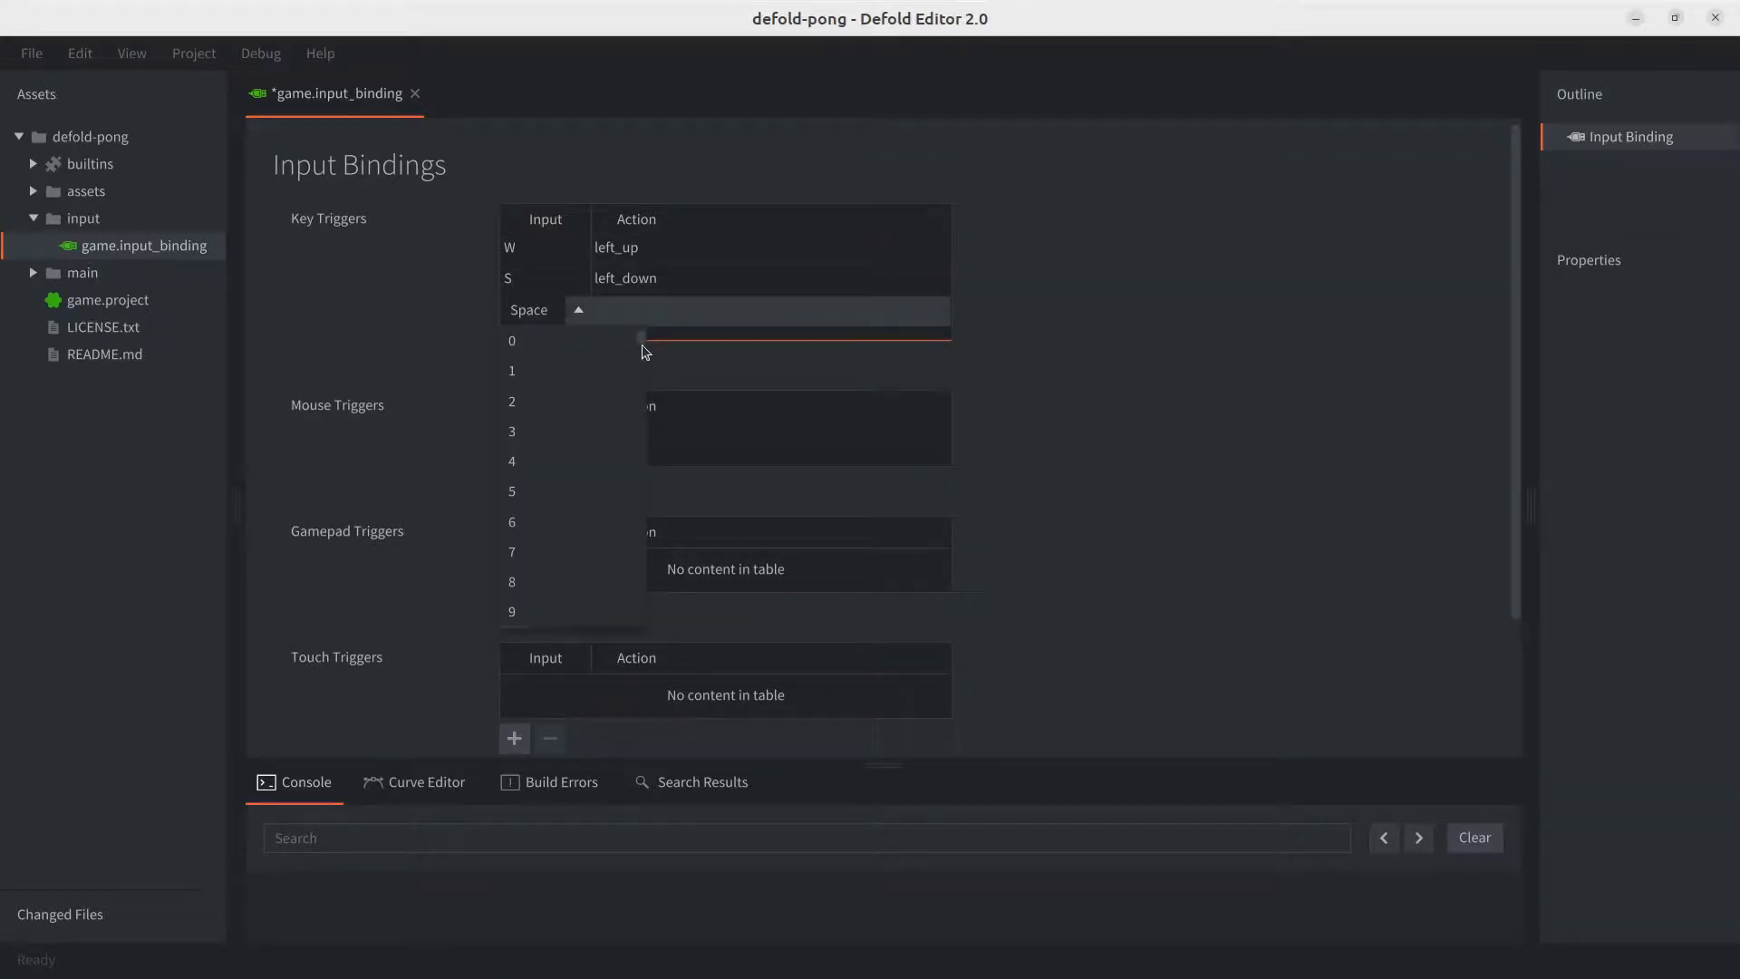
pyautogui.moveTo(642, 342); pyautogui.dragTo(634, 627)
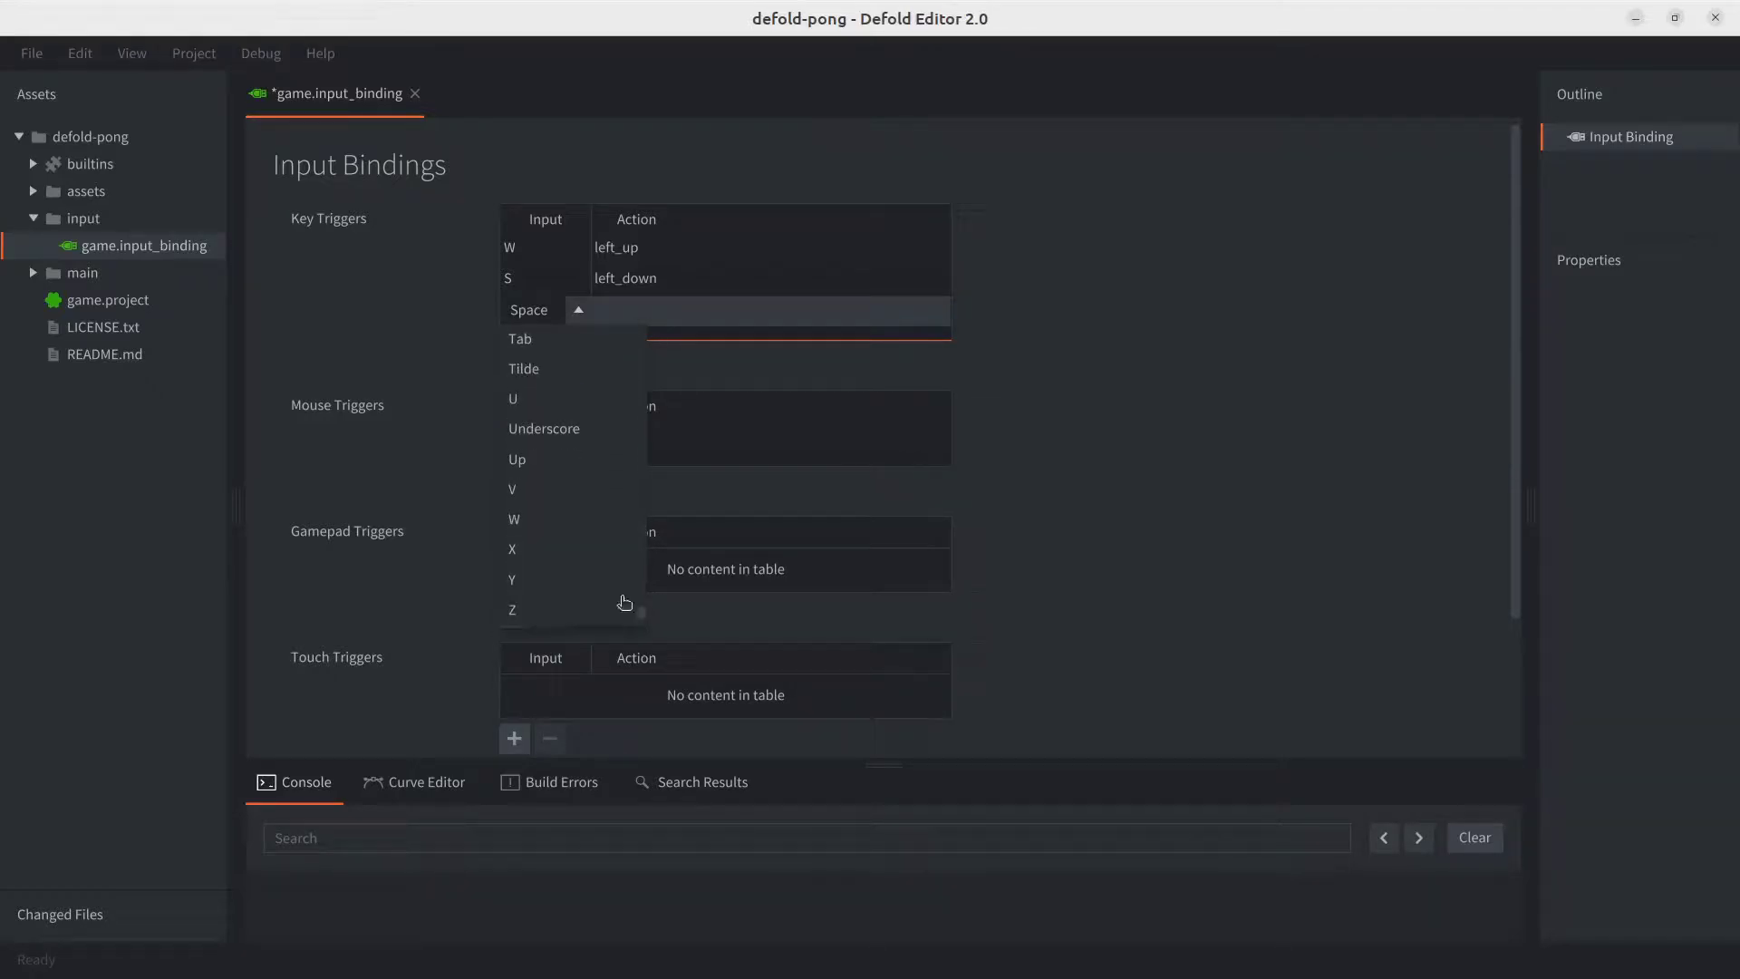
pyautogui.click(528, 464)
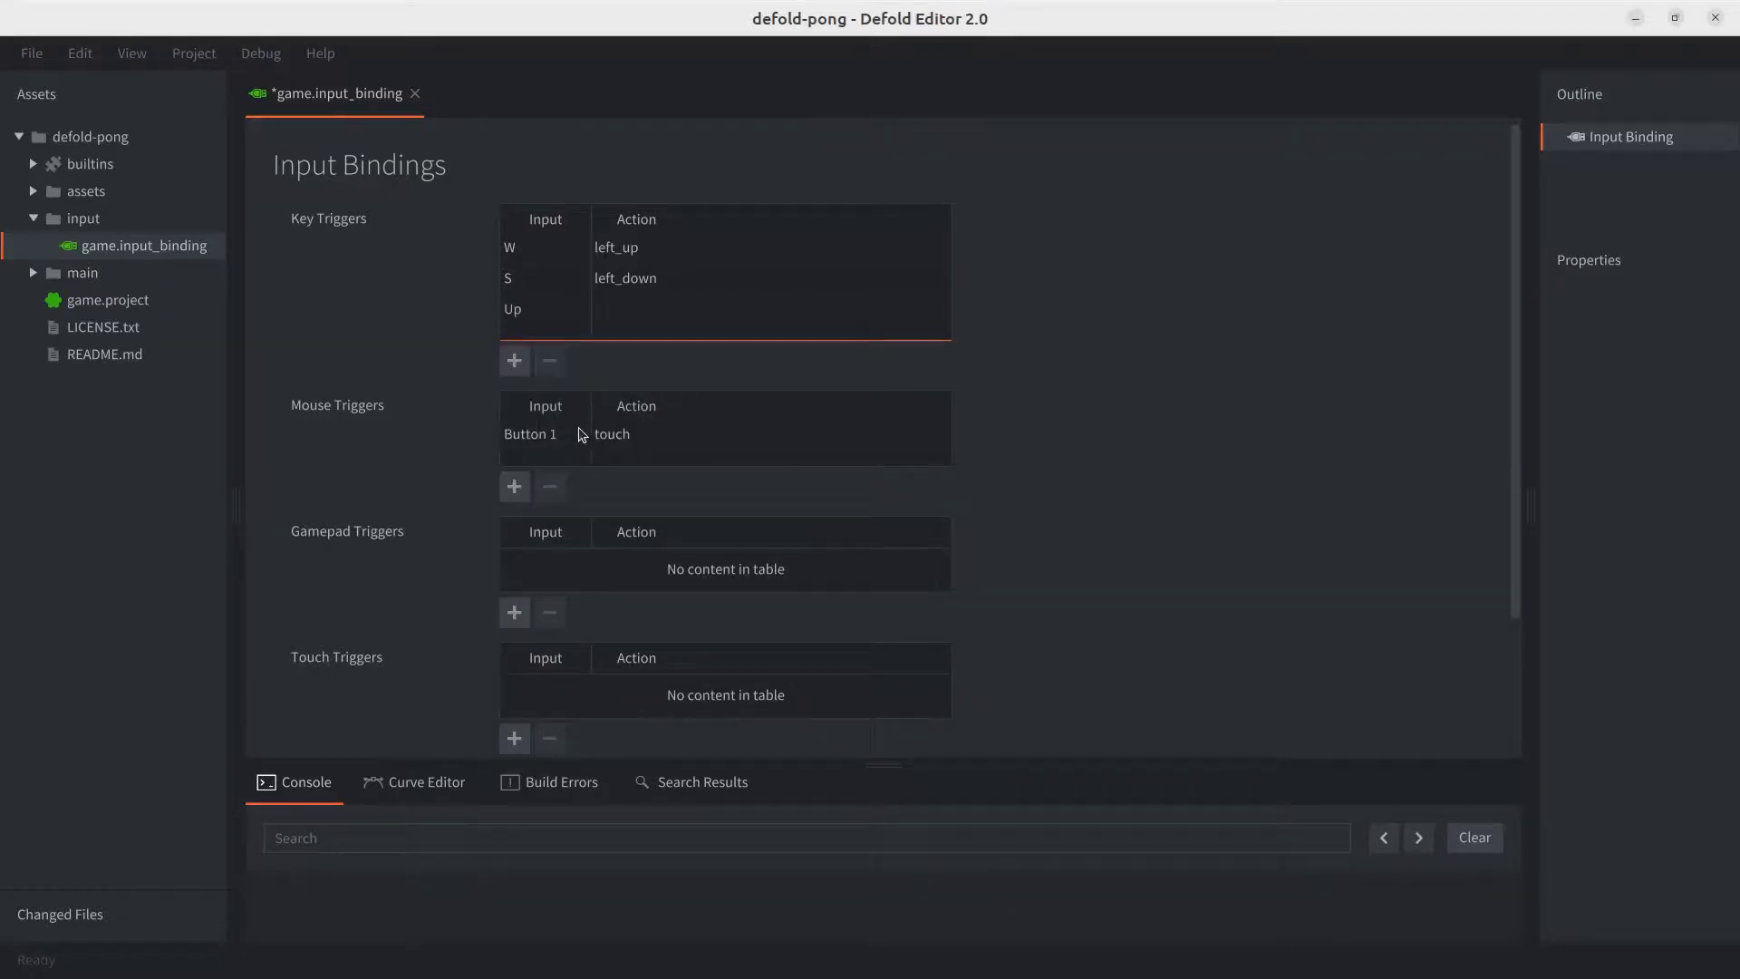
pyautogui.doubleClick(622, 315)
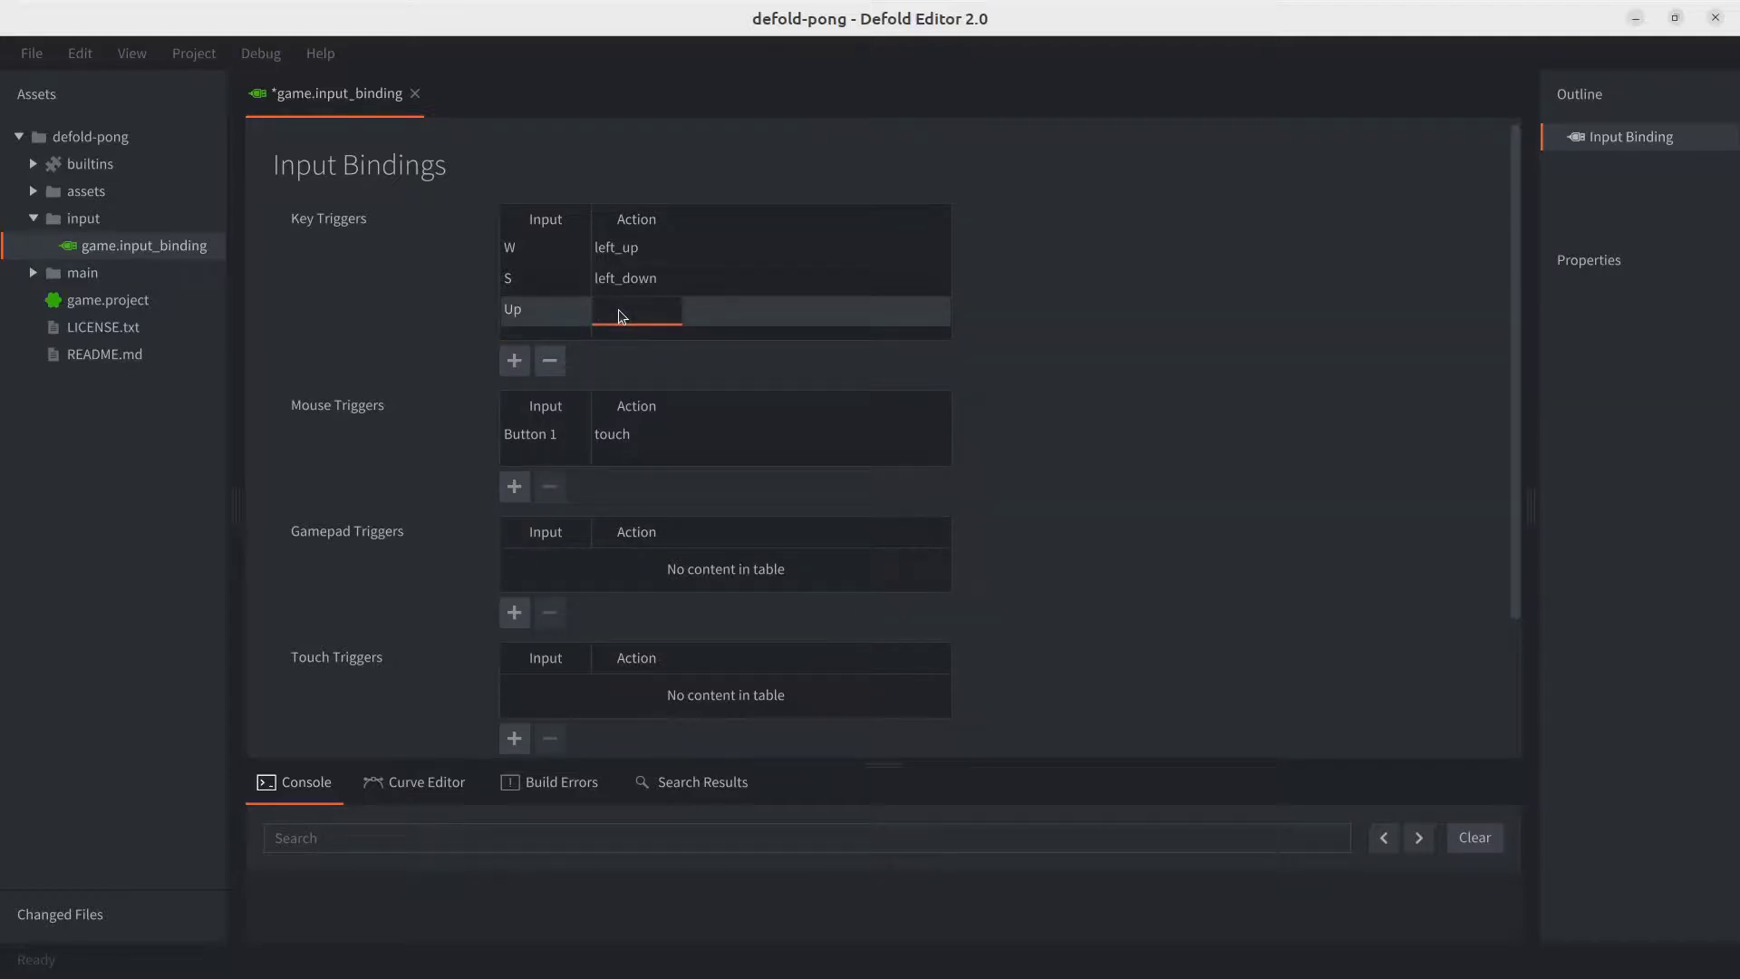
pyautogui.write('right_up')
pyautogui.press('Return')
# Add a second key trigger binding Down to right_down and save the bindings
pyautogui.click(514, 360)
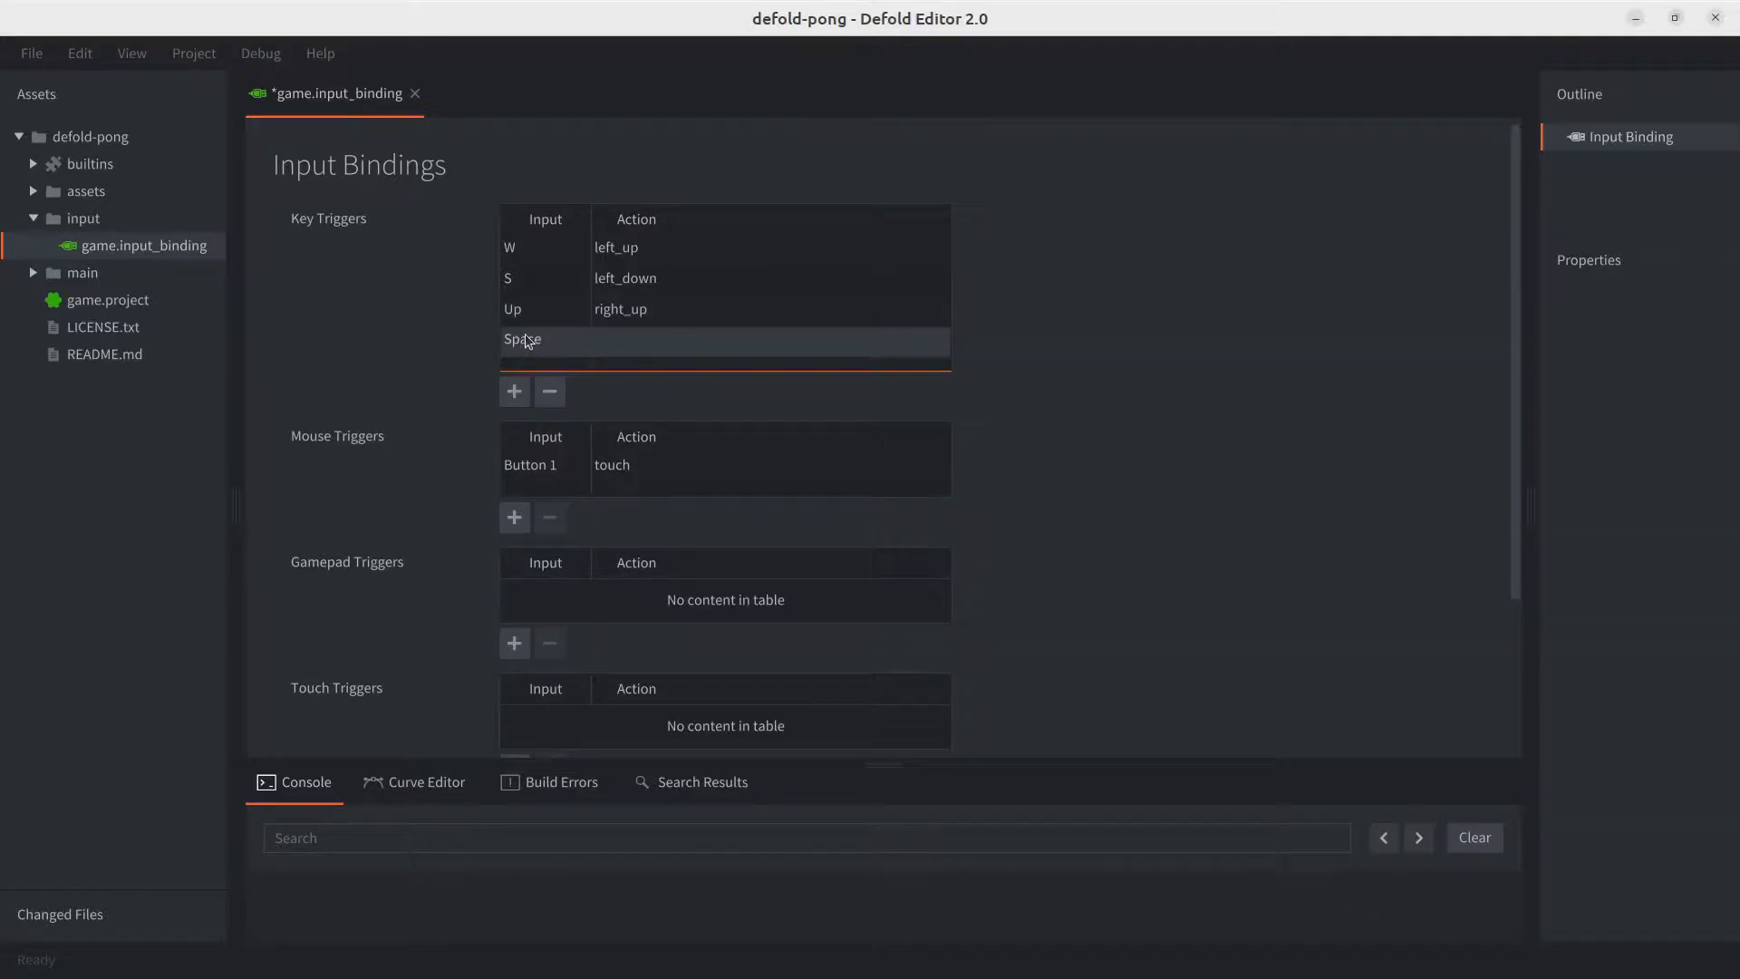
pyautogui.doubleClick(529, 340)
pyautogui.moveTo(641, 369); pyautogui.dragTo(638, 422)
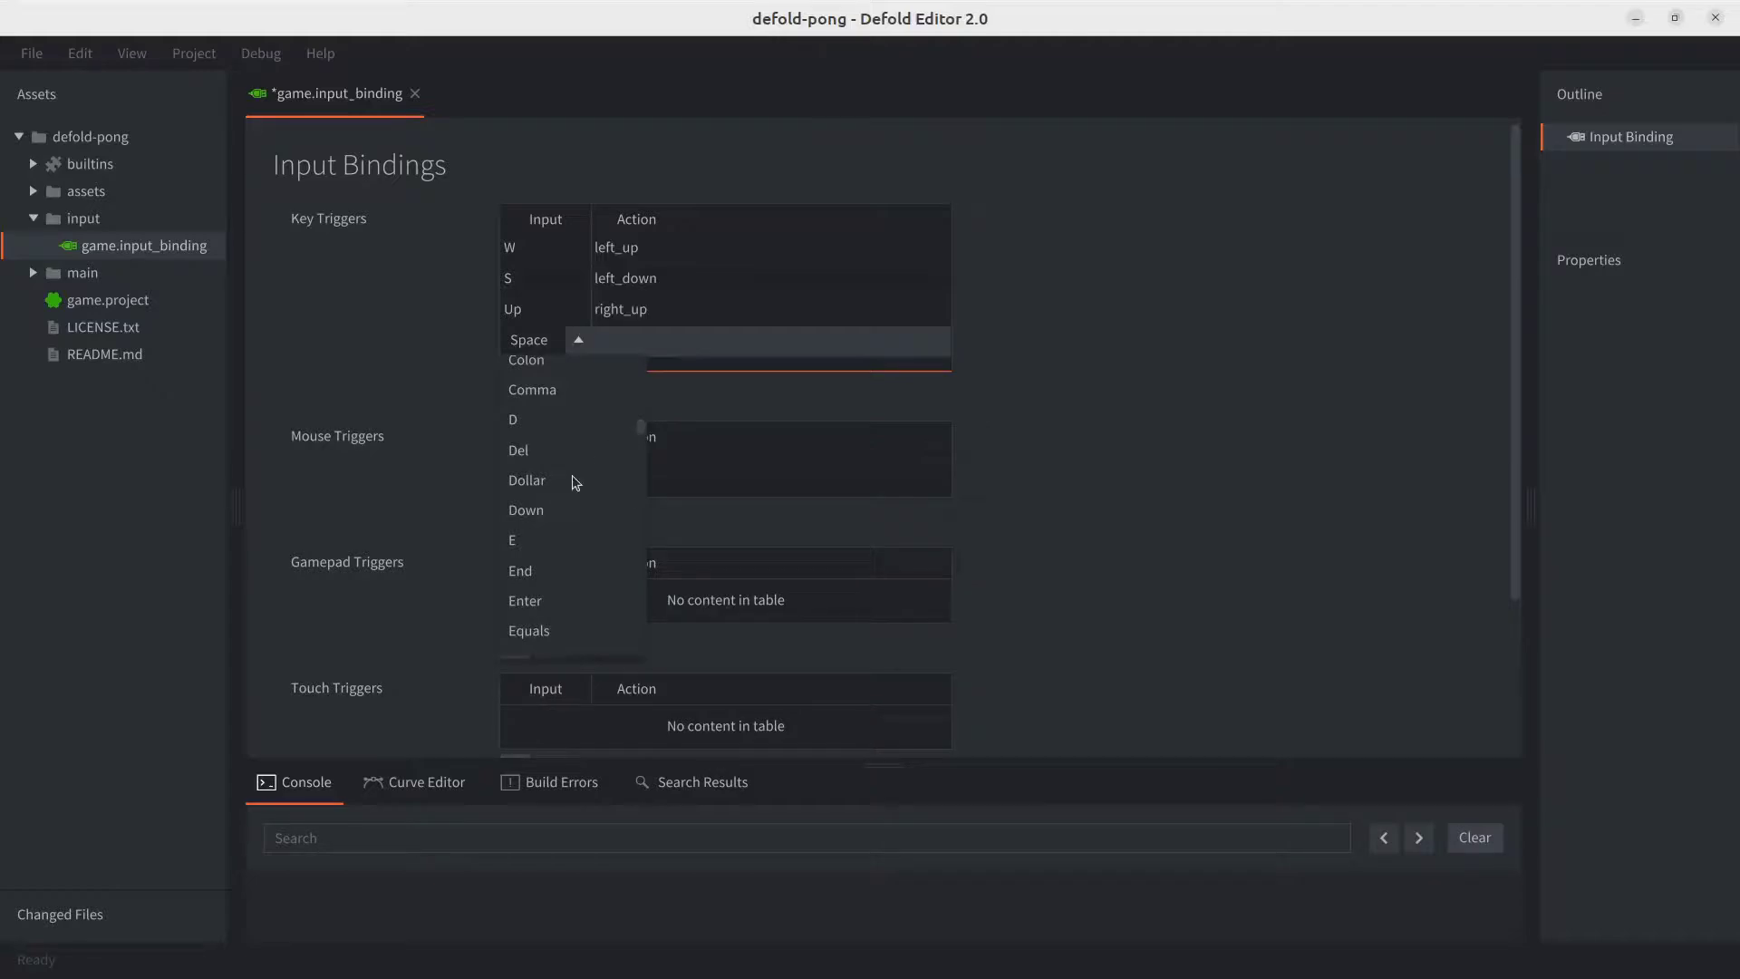
pyautogui.press('Escape')
pyautogui.doubleClick(637, 338)
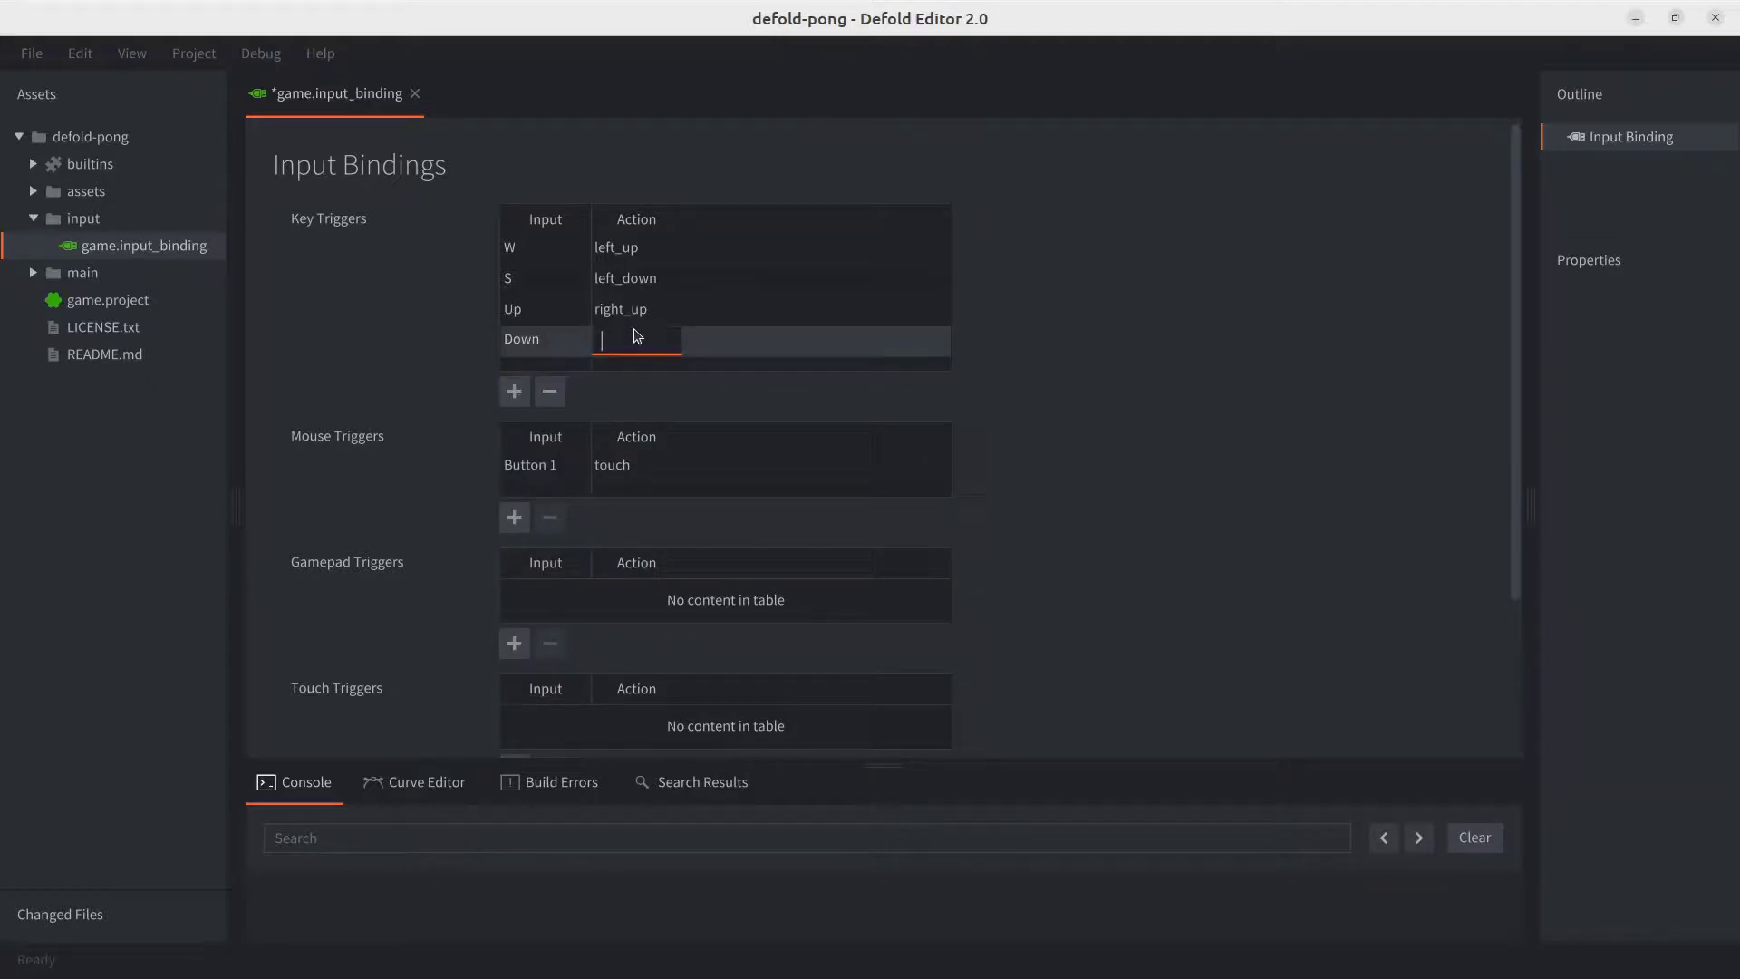
pyautogui.write('right_down')
pyautogui.press('Return')
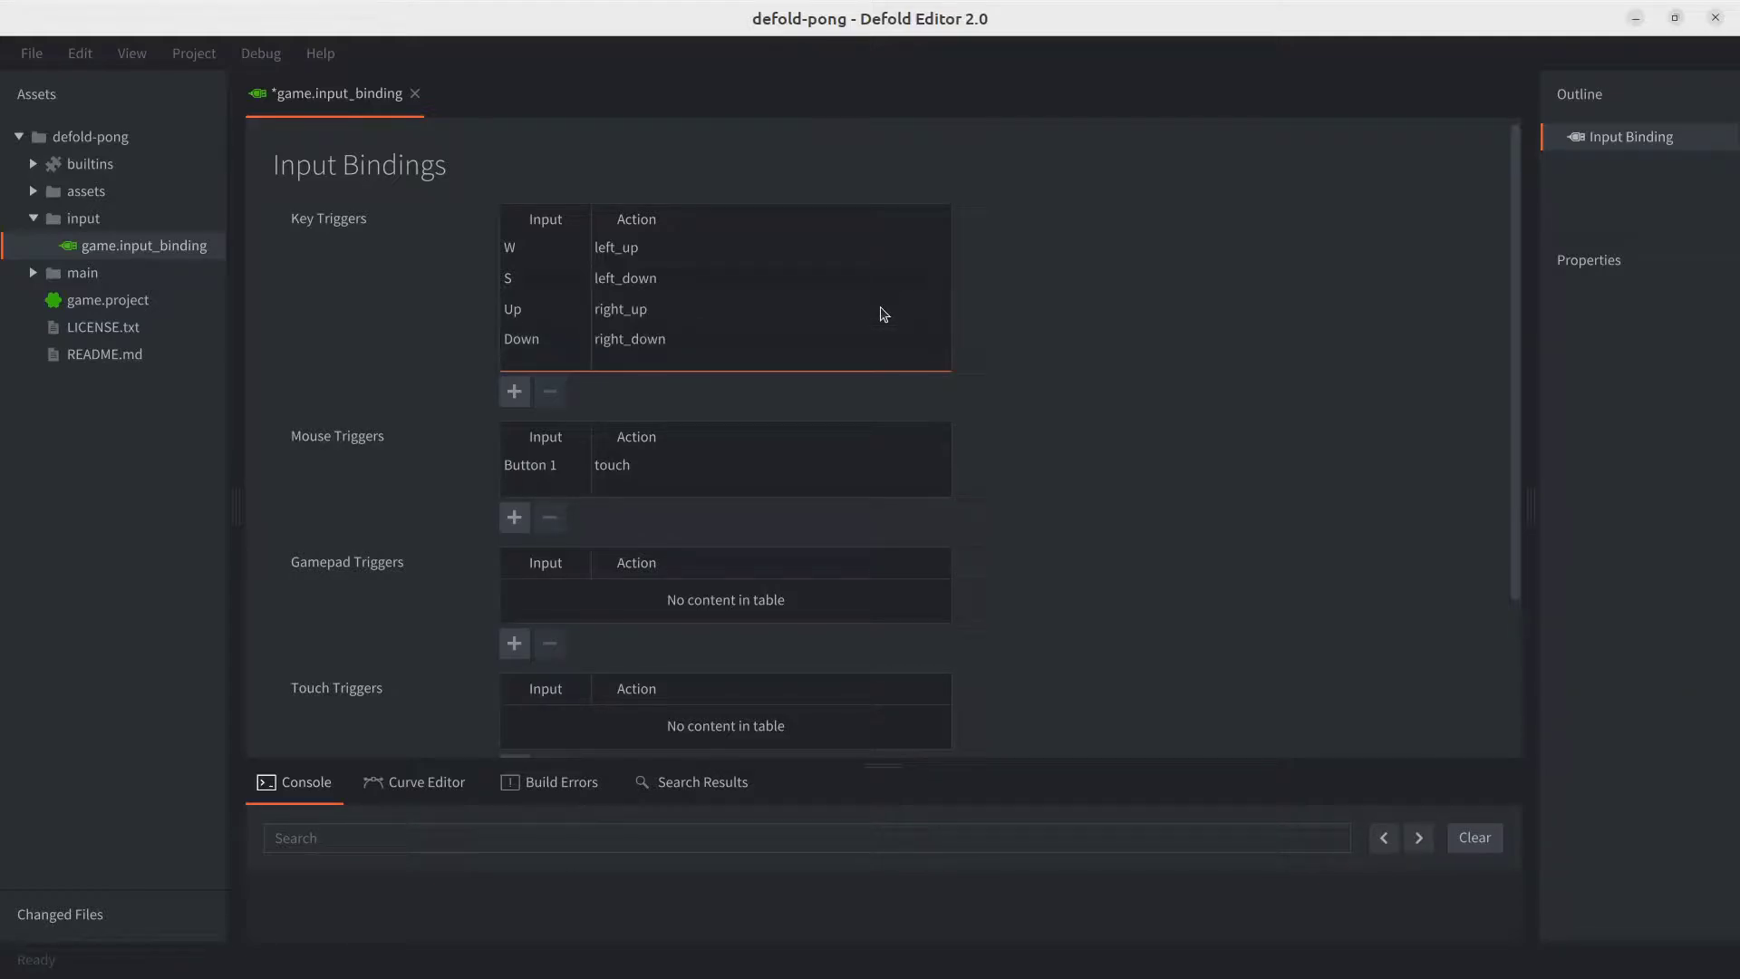
pyautogui.hotkey('ctrl', 's')
# In main.collection, add an empty game object with the id right_paddle
pyautogui.click(33, 218)
pyautogui.click(33, 245)
pyautogui.doubleClick(102, 327)
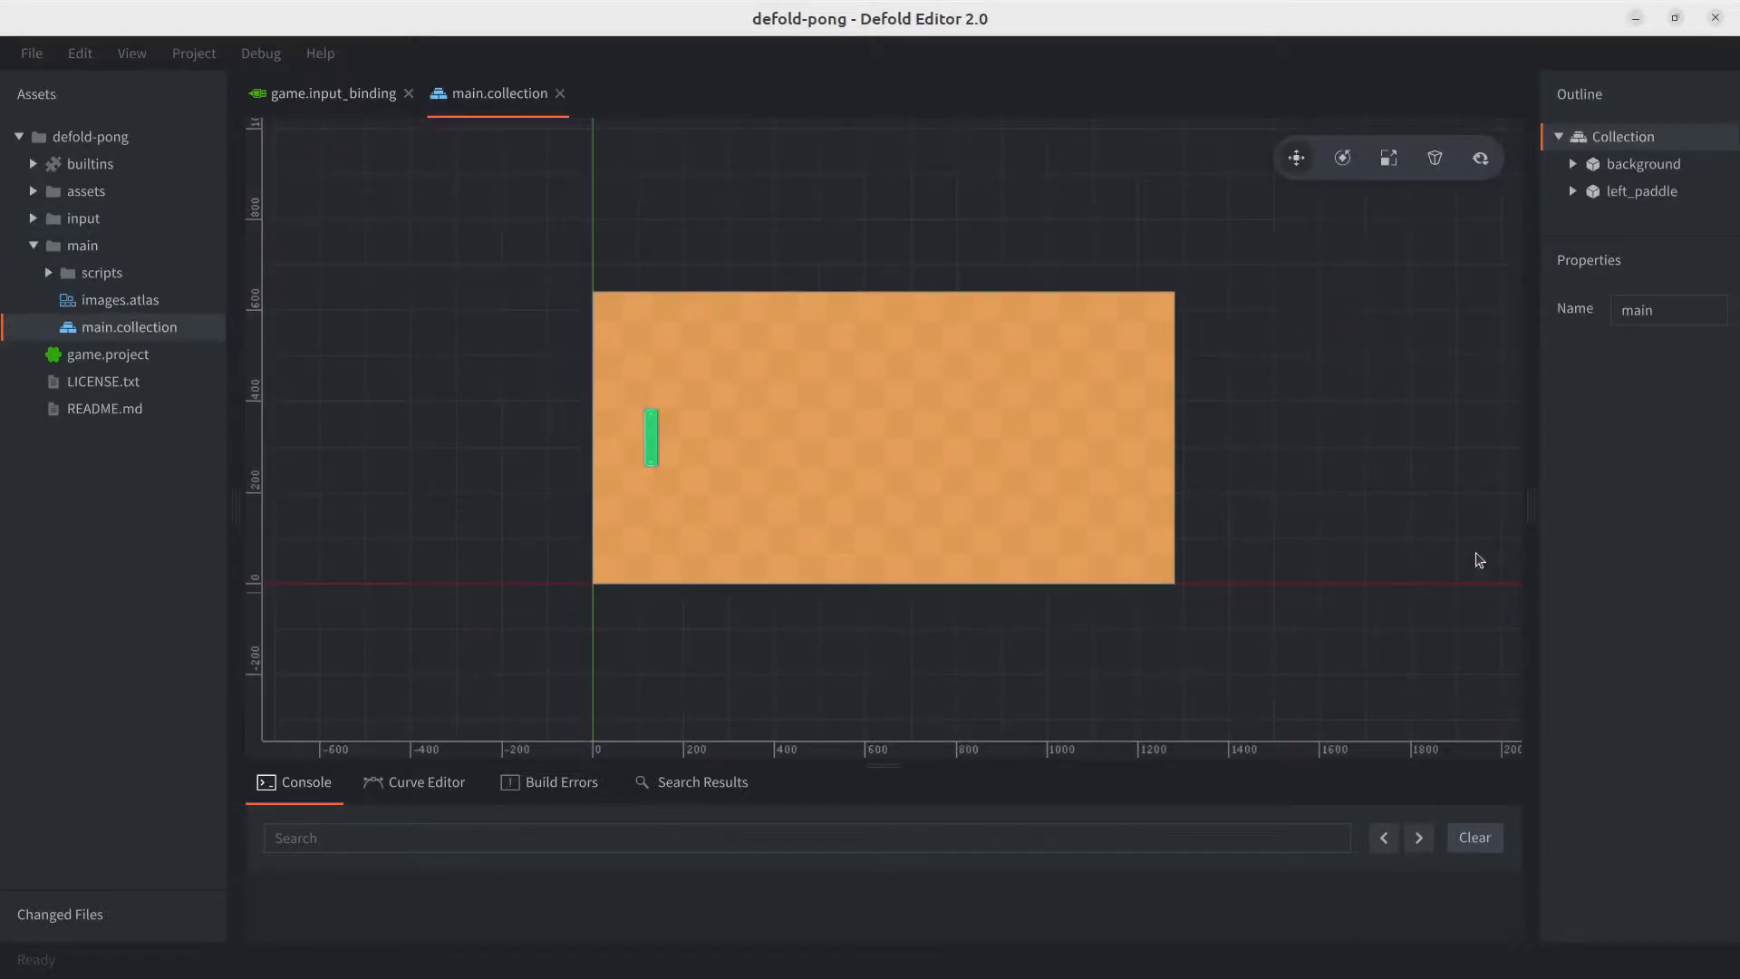
pyautogui.moveTo(1529, 496); pyautogui.dragTo(1388, 218)
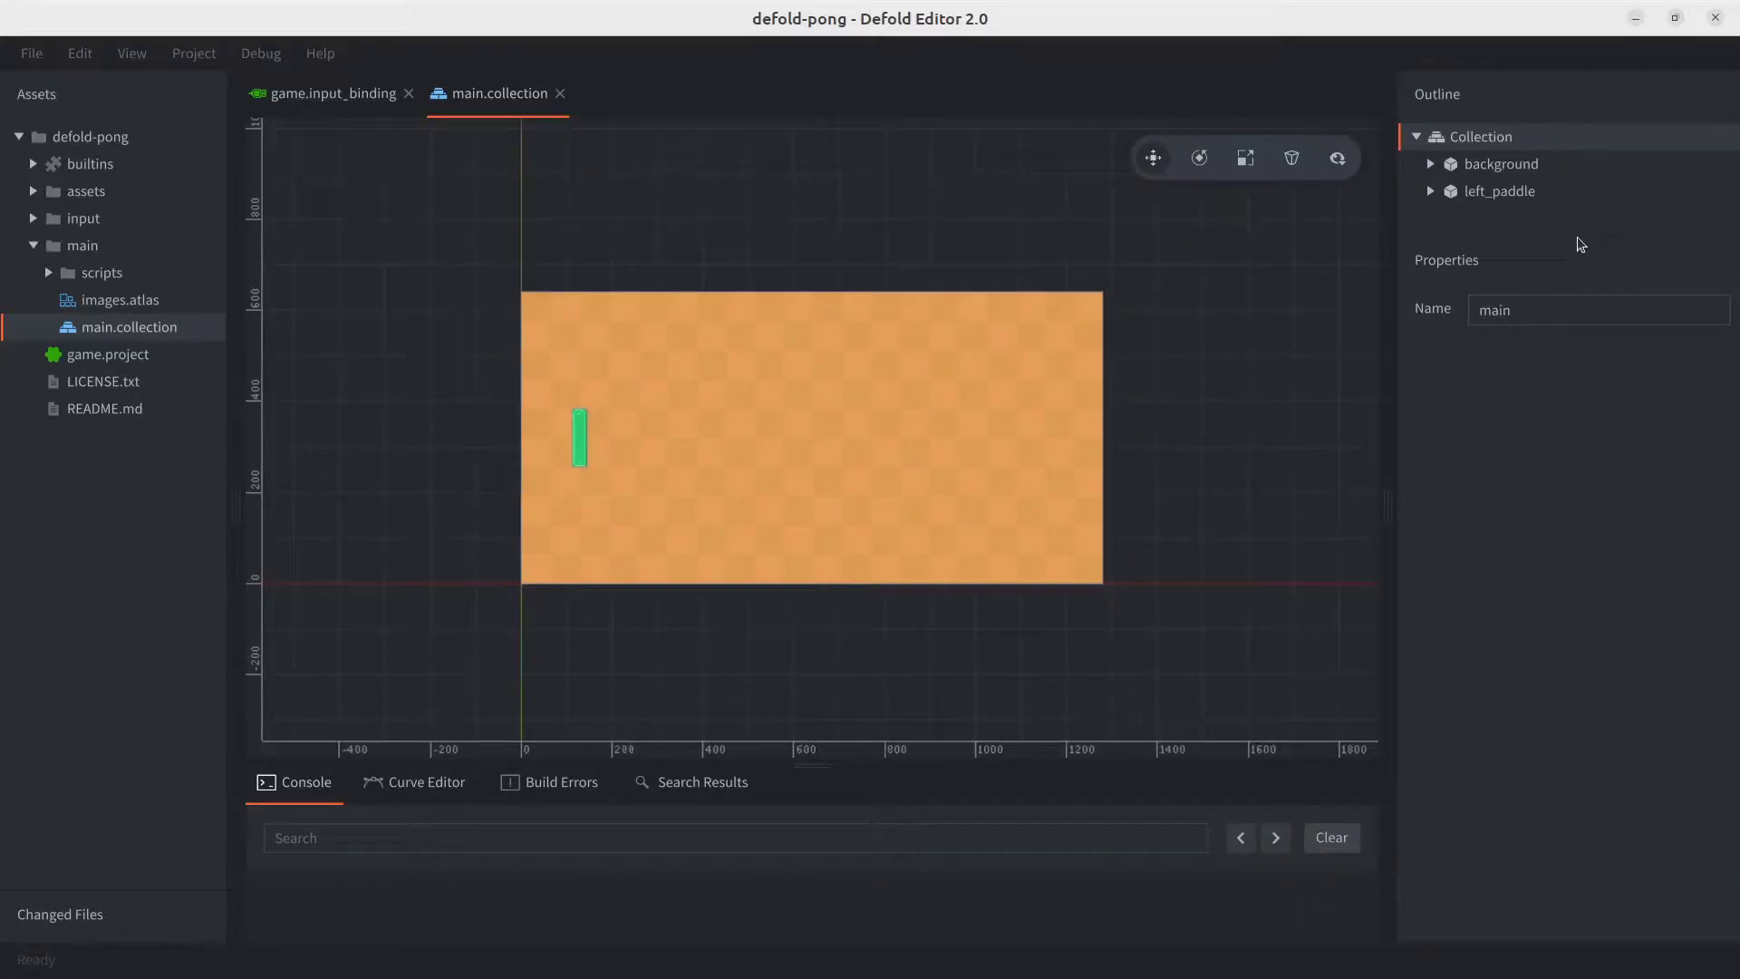
pyautogui.moveTo(1581, 241); pyautogui.dragTo(1593, 424)
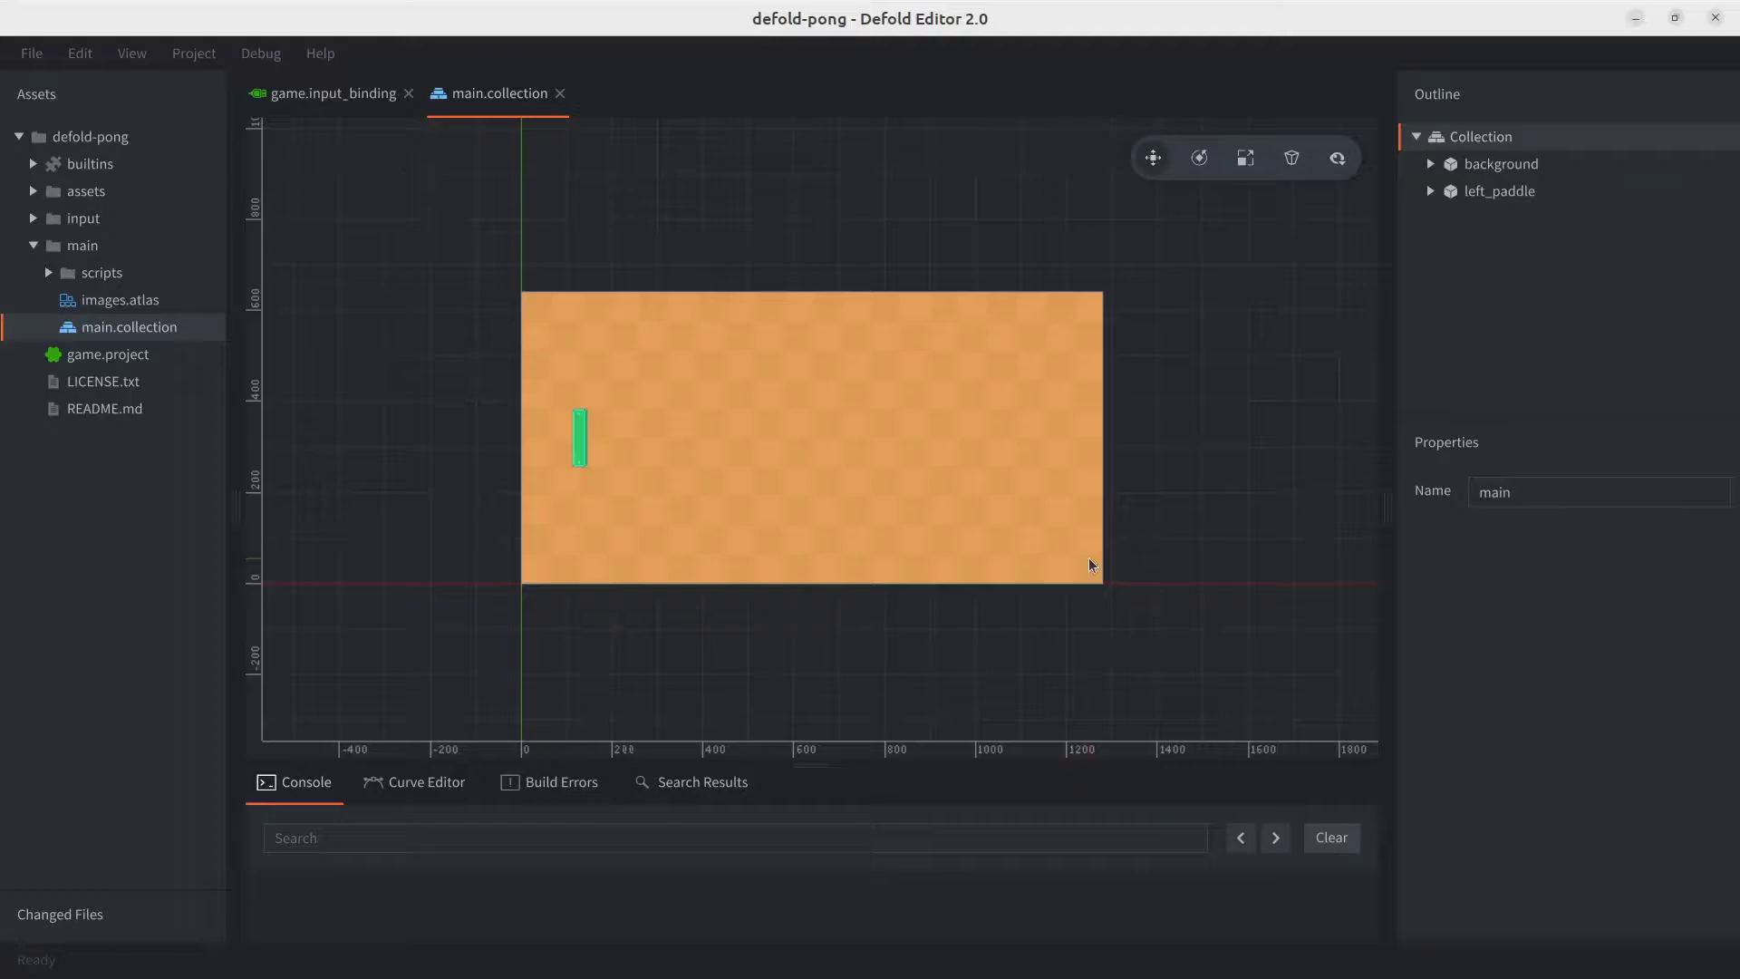
pyautogui.rightClick(1471, 139)
pyautogui.click(1441, 156)
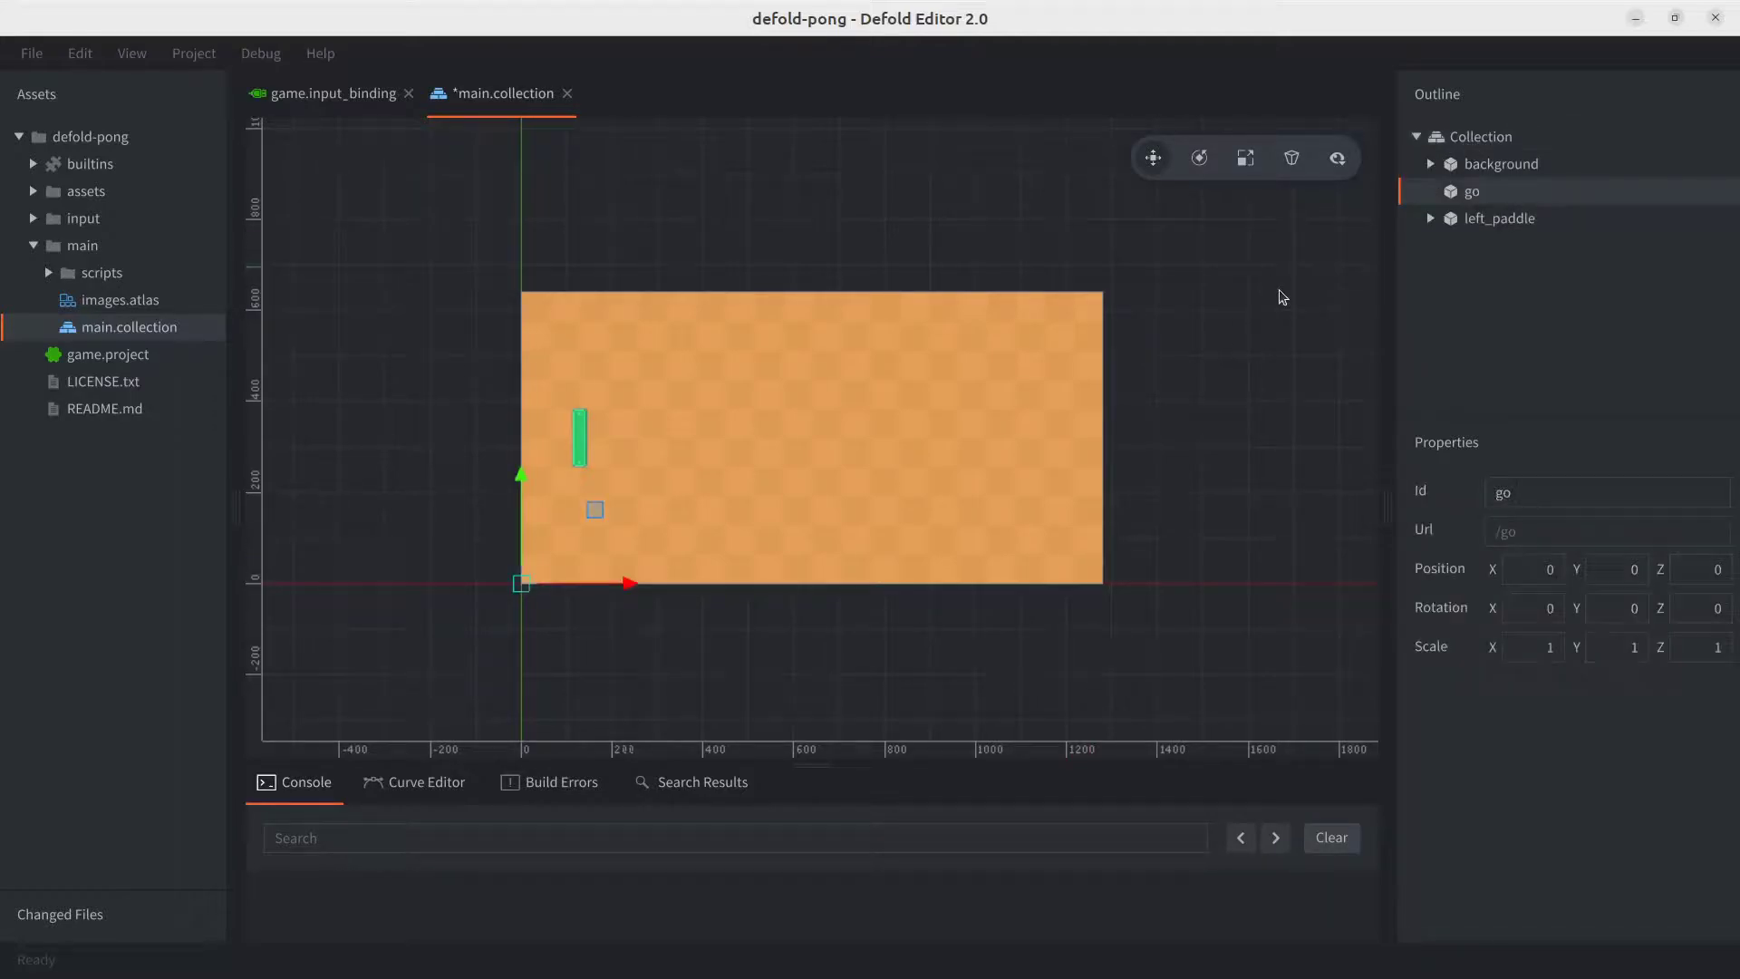
pyautogui.click(1532, 486)
pyautogui.write('r')
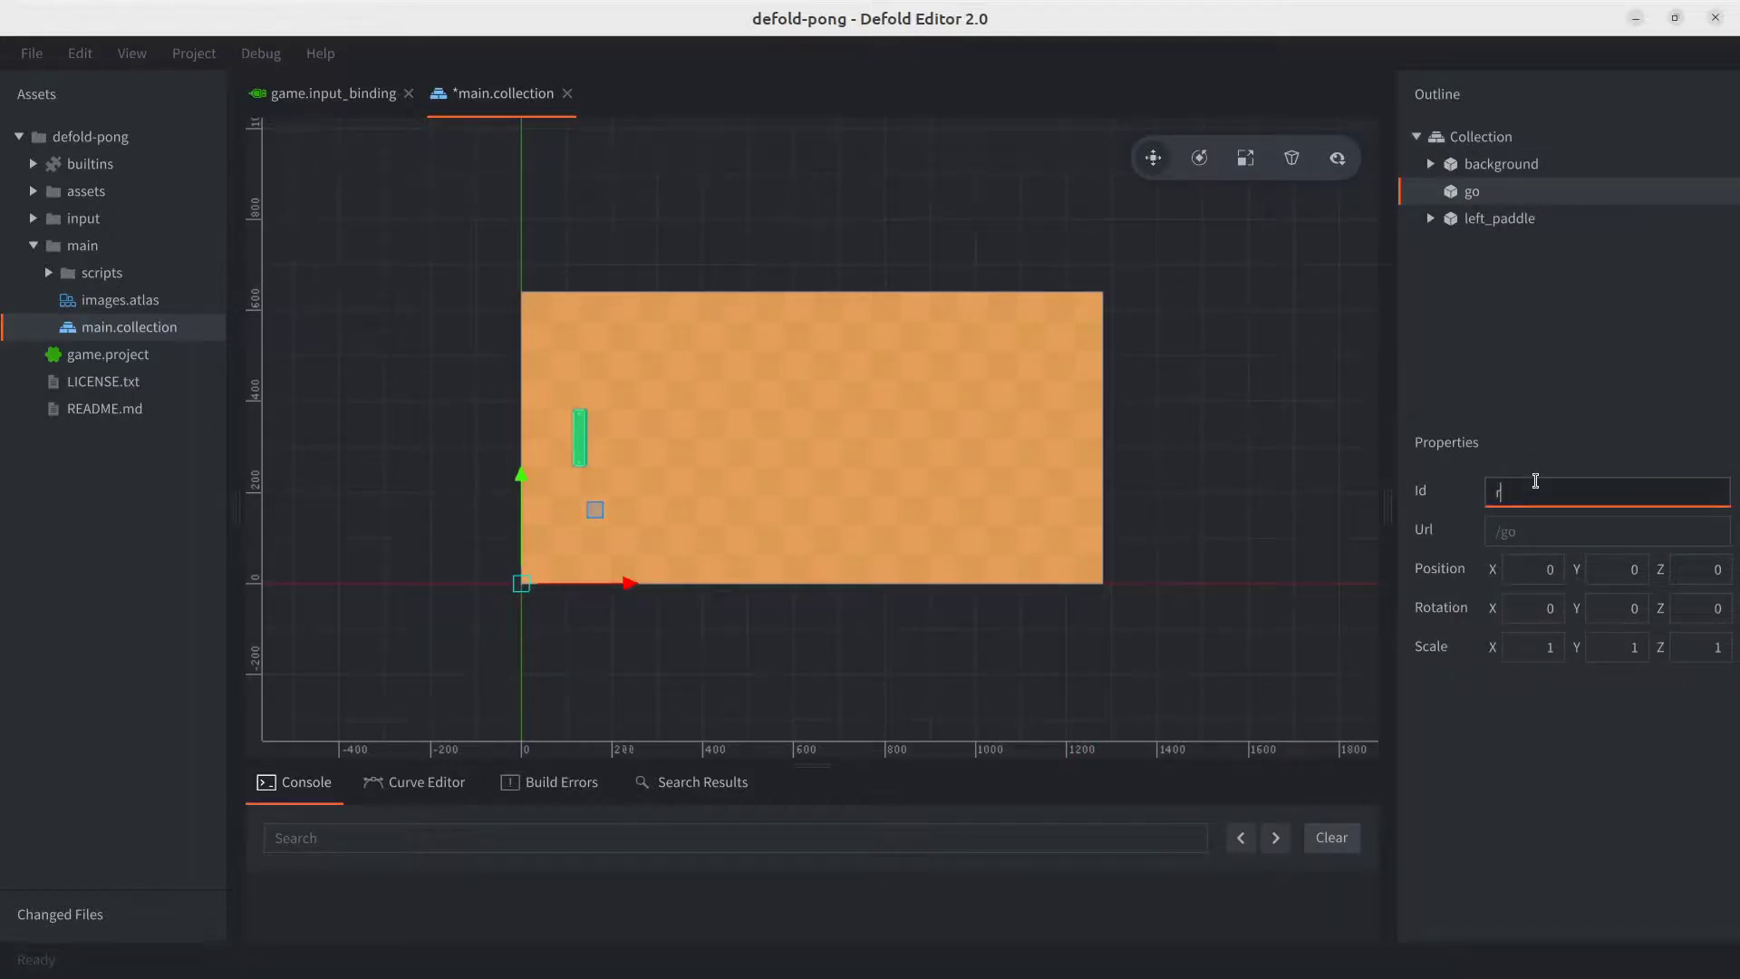
pyautogui.write('ight_paddle')
pyautogui.press('Return')
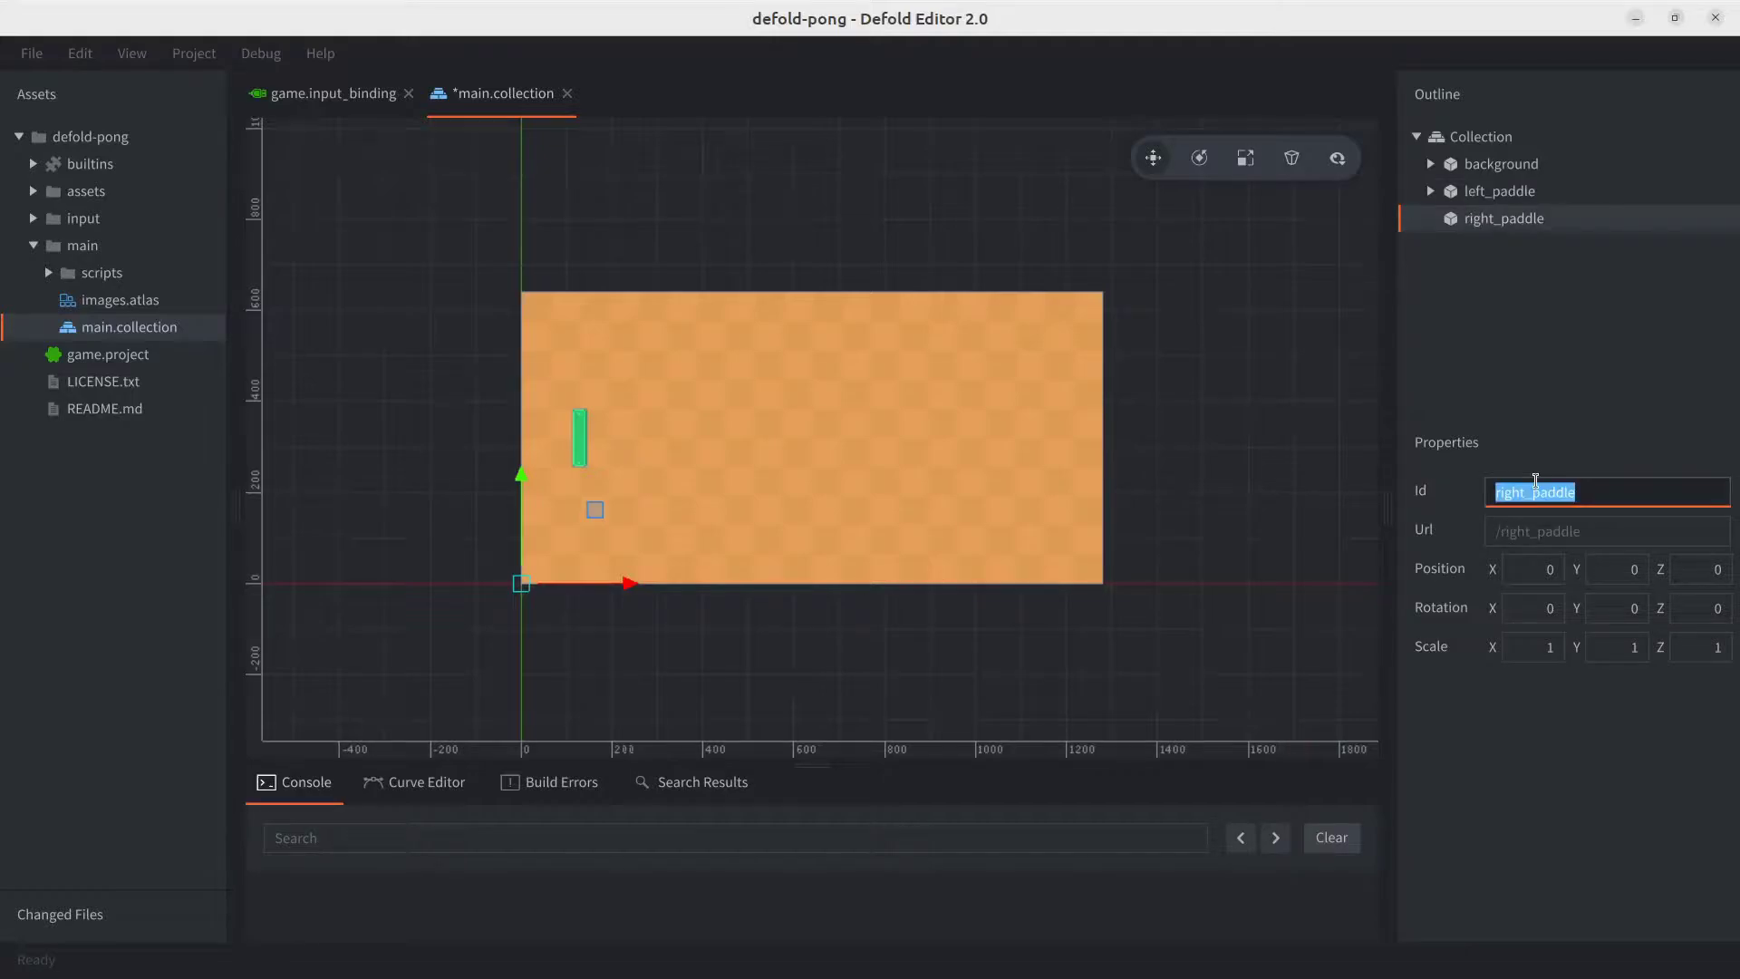
# Give right_paddle a Sprite component using images.atlas with default animation paddle
pyautogui.click(1513, 222)
pyautogui.rightClick(1514, 222)
pyautogui.click(1189, 267)
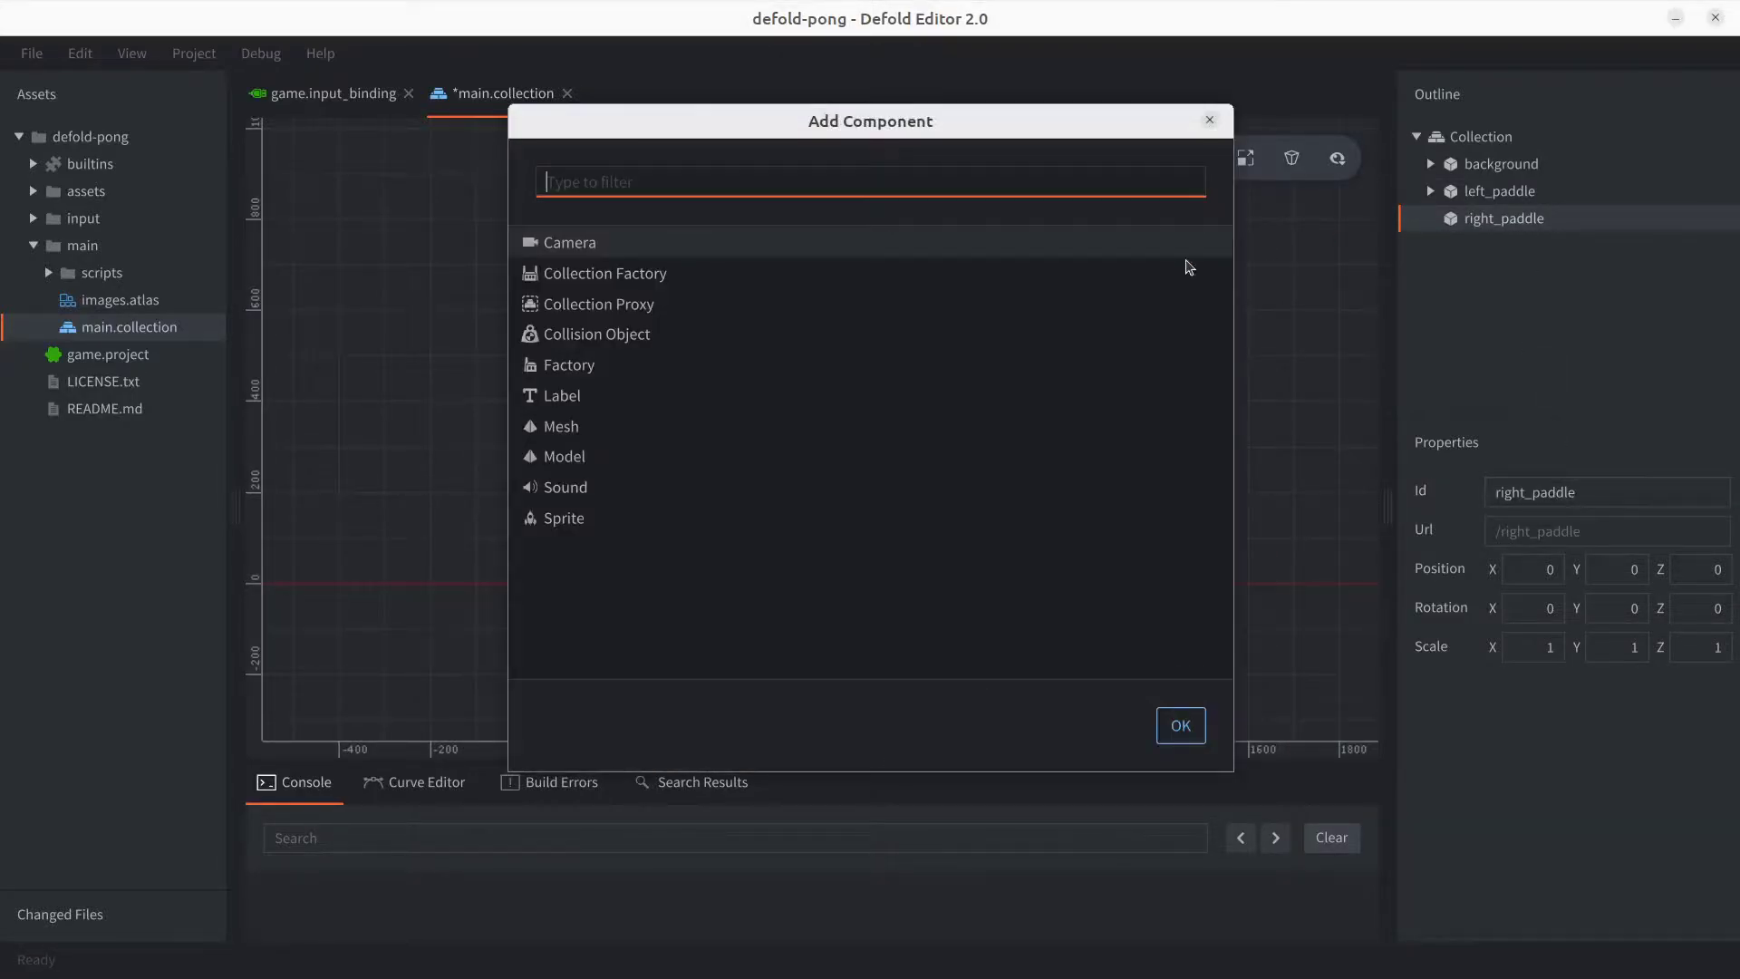
pyautogui.doubleClick(563, 522)
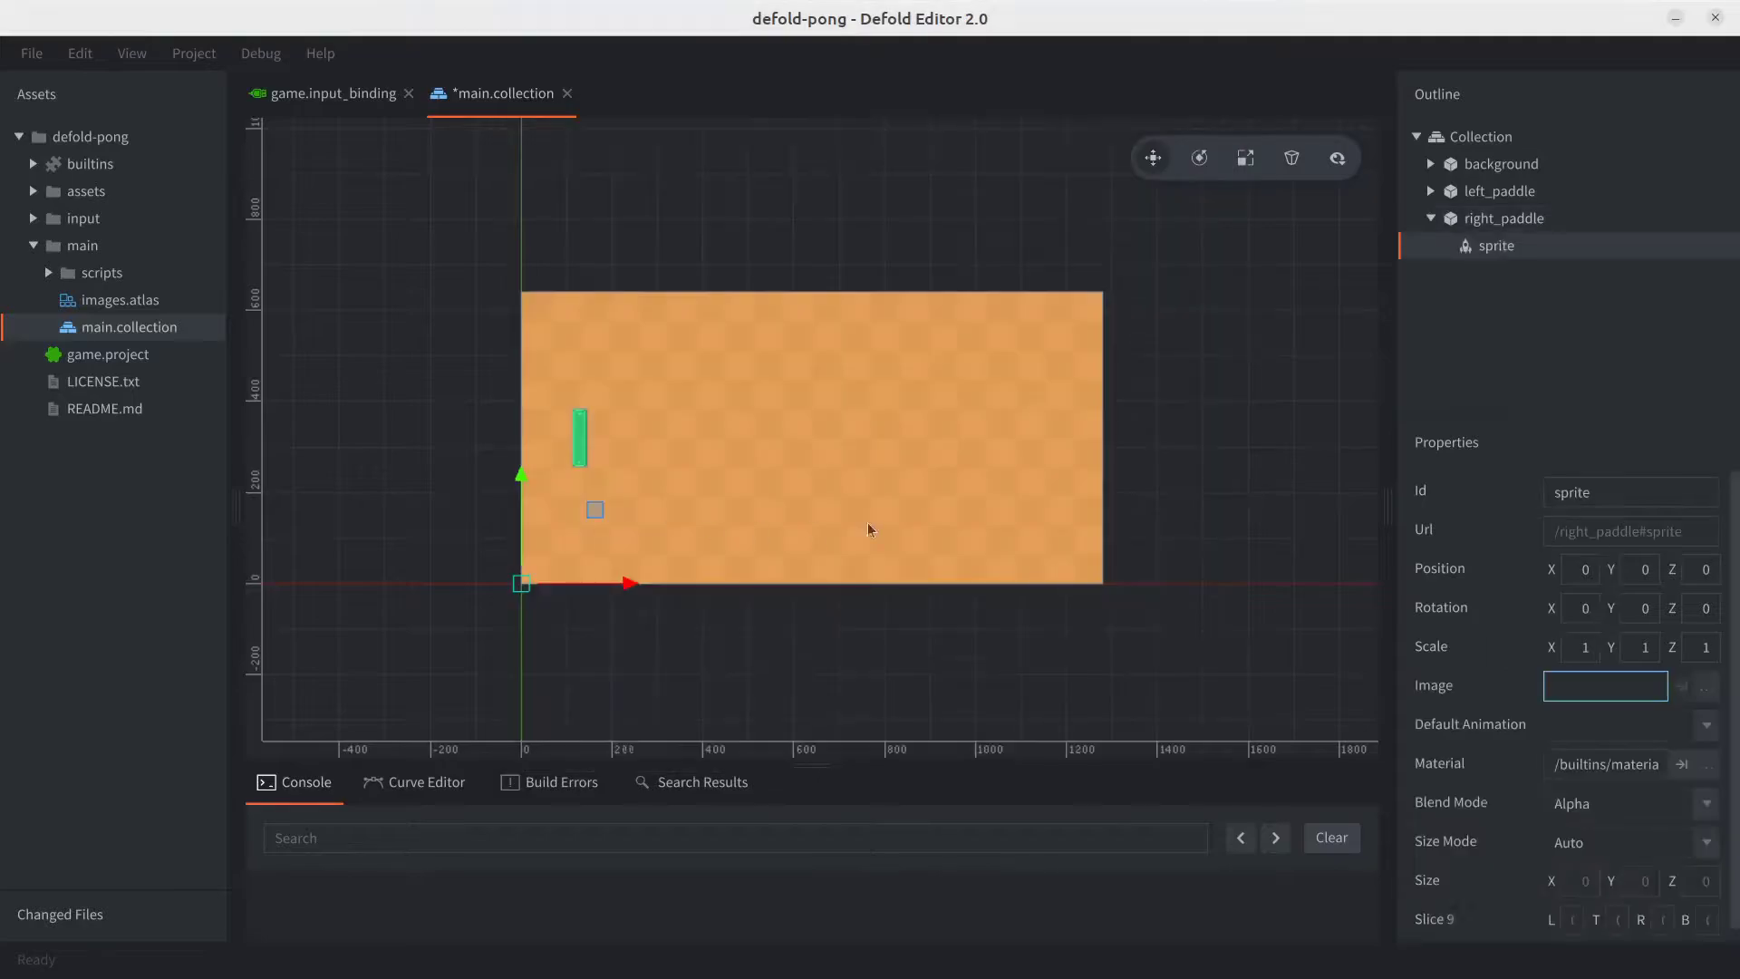
pyautogui.click(1705, 687)
pyautogui.doubleClick(676, 285)
pyautogui.click(1680, 724)
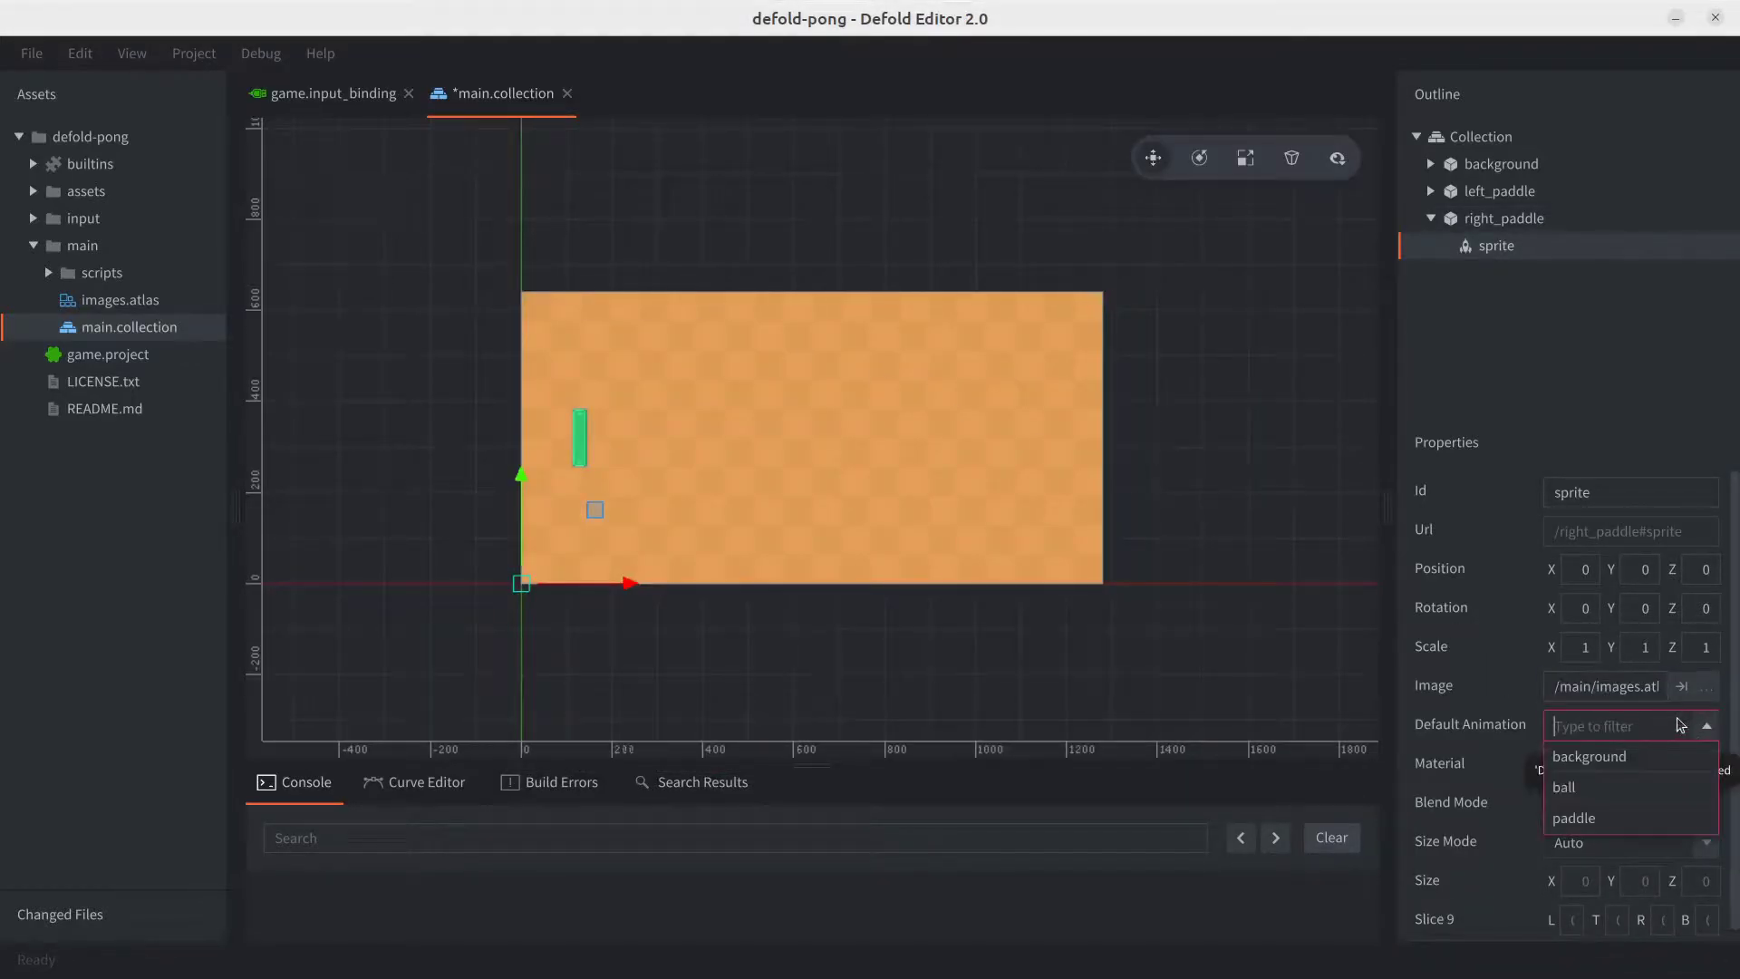
pyautogui.click(1577, 817)
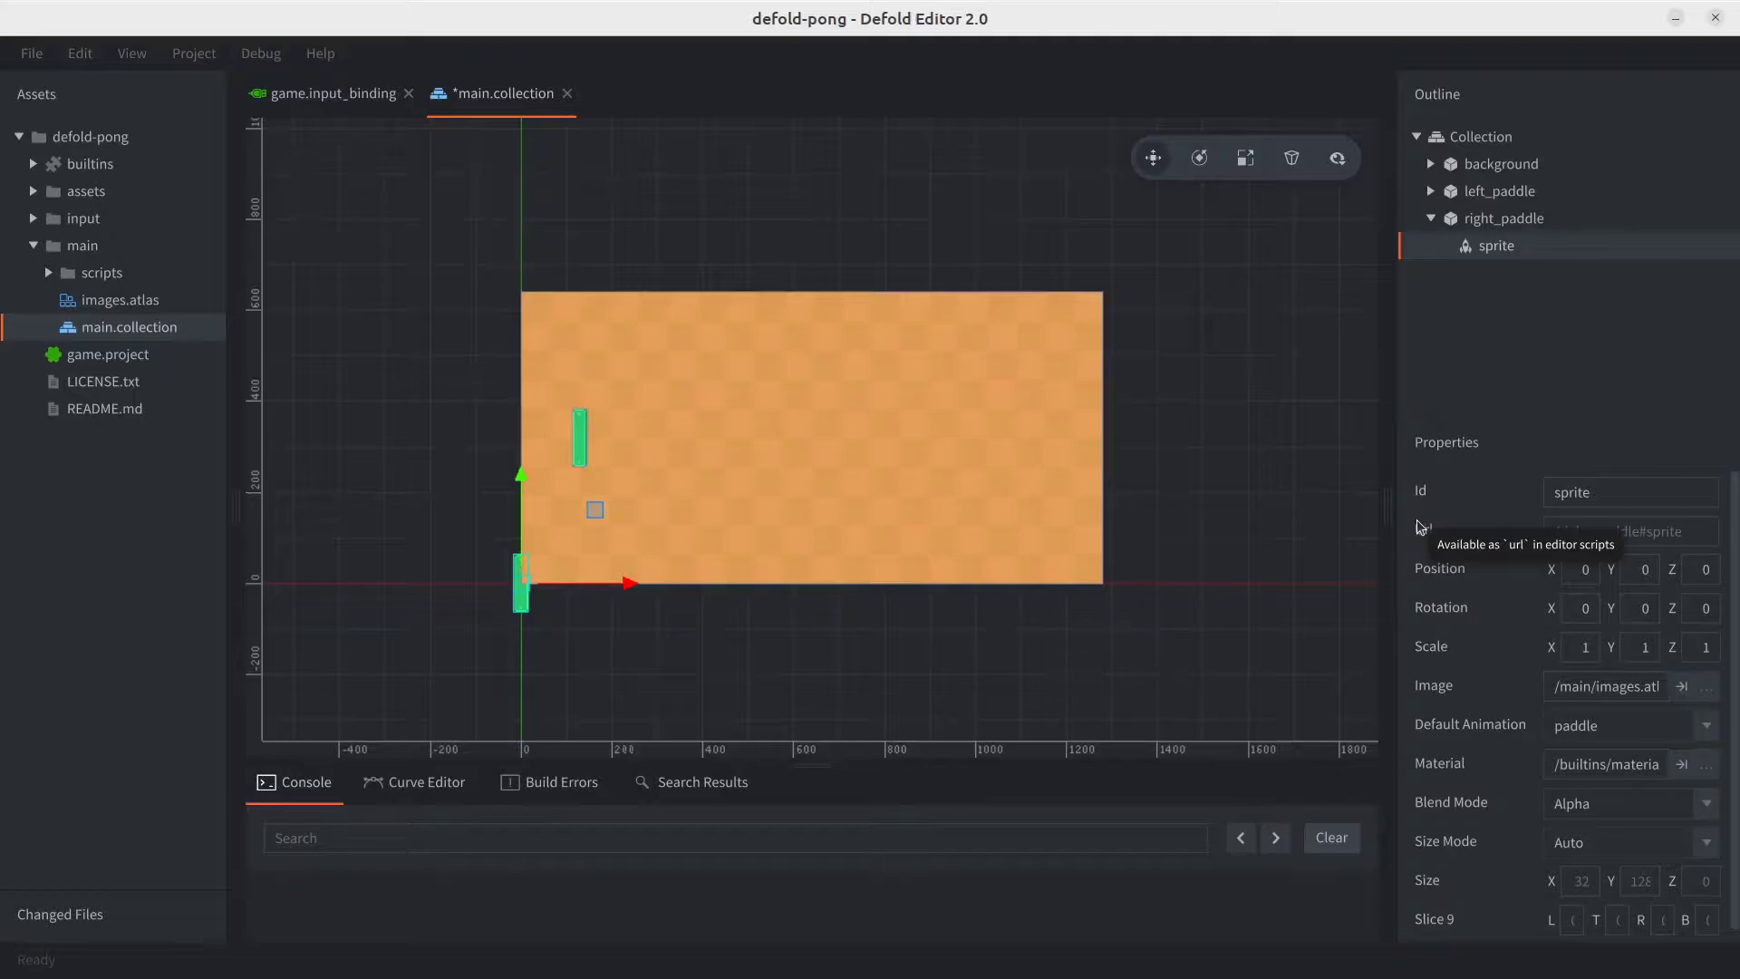
# Set the right_paddle sprite's position to X 1152, Y 320, Z 0.5
pyautogui.click(1579, 569)
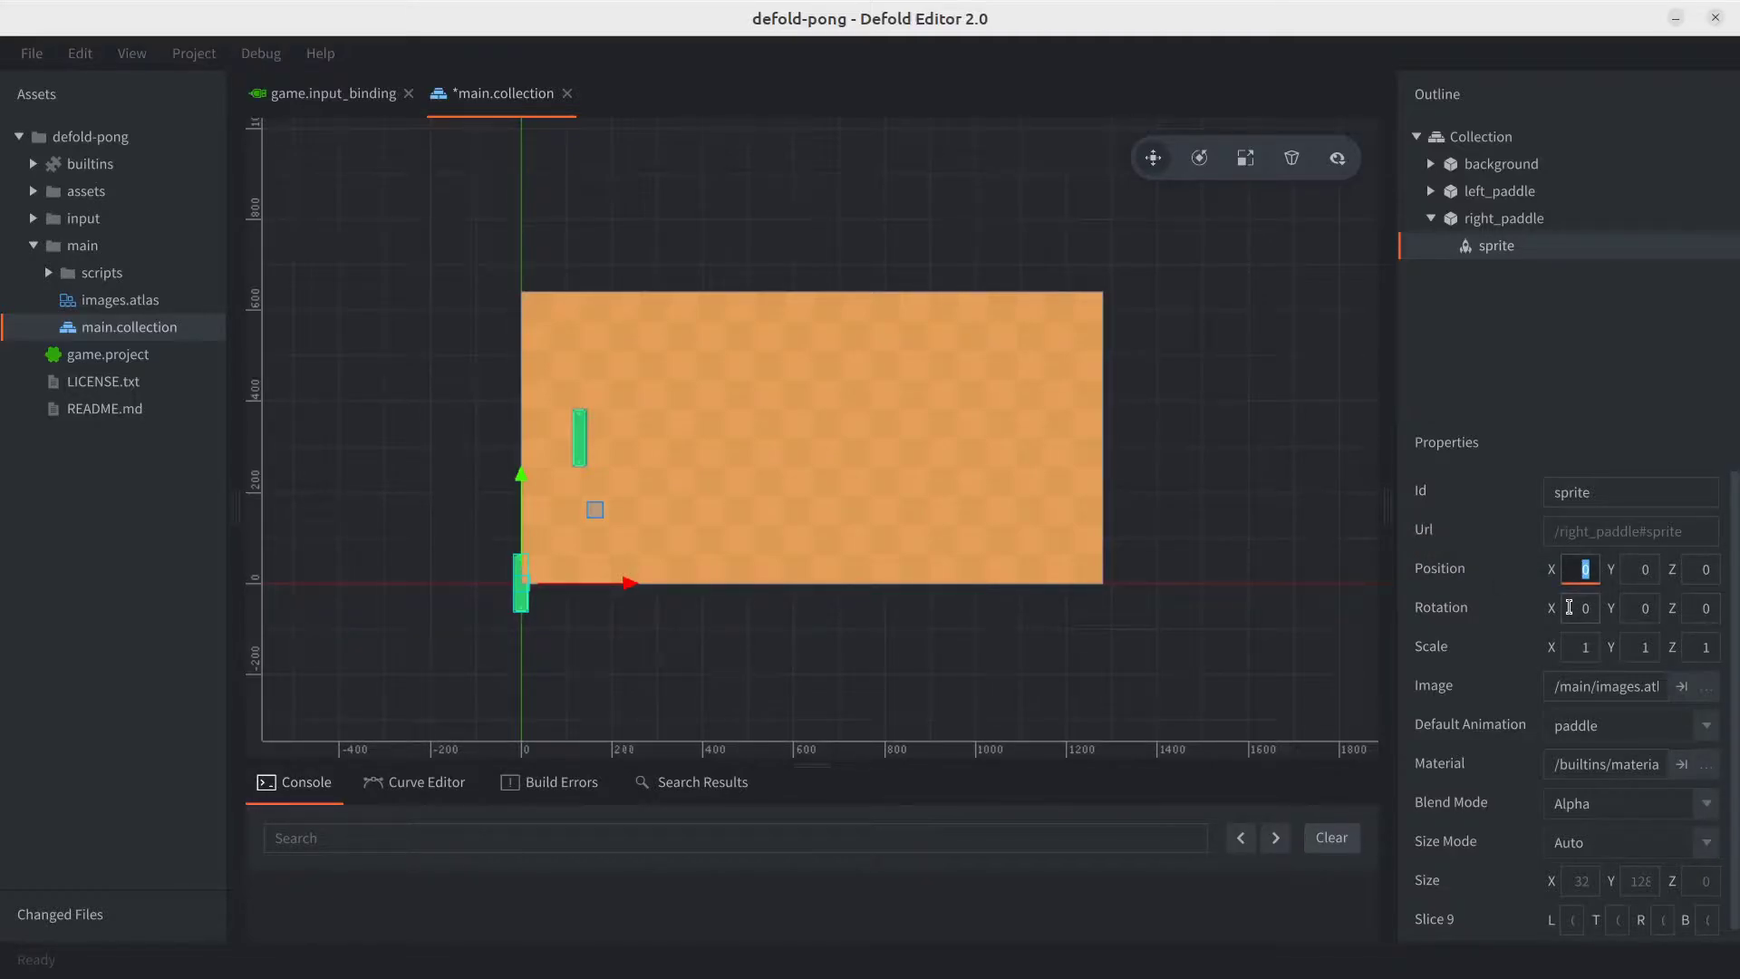
pyautogui.write('1152')
pyautogui.press('Tab')
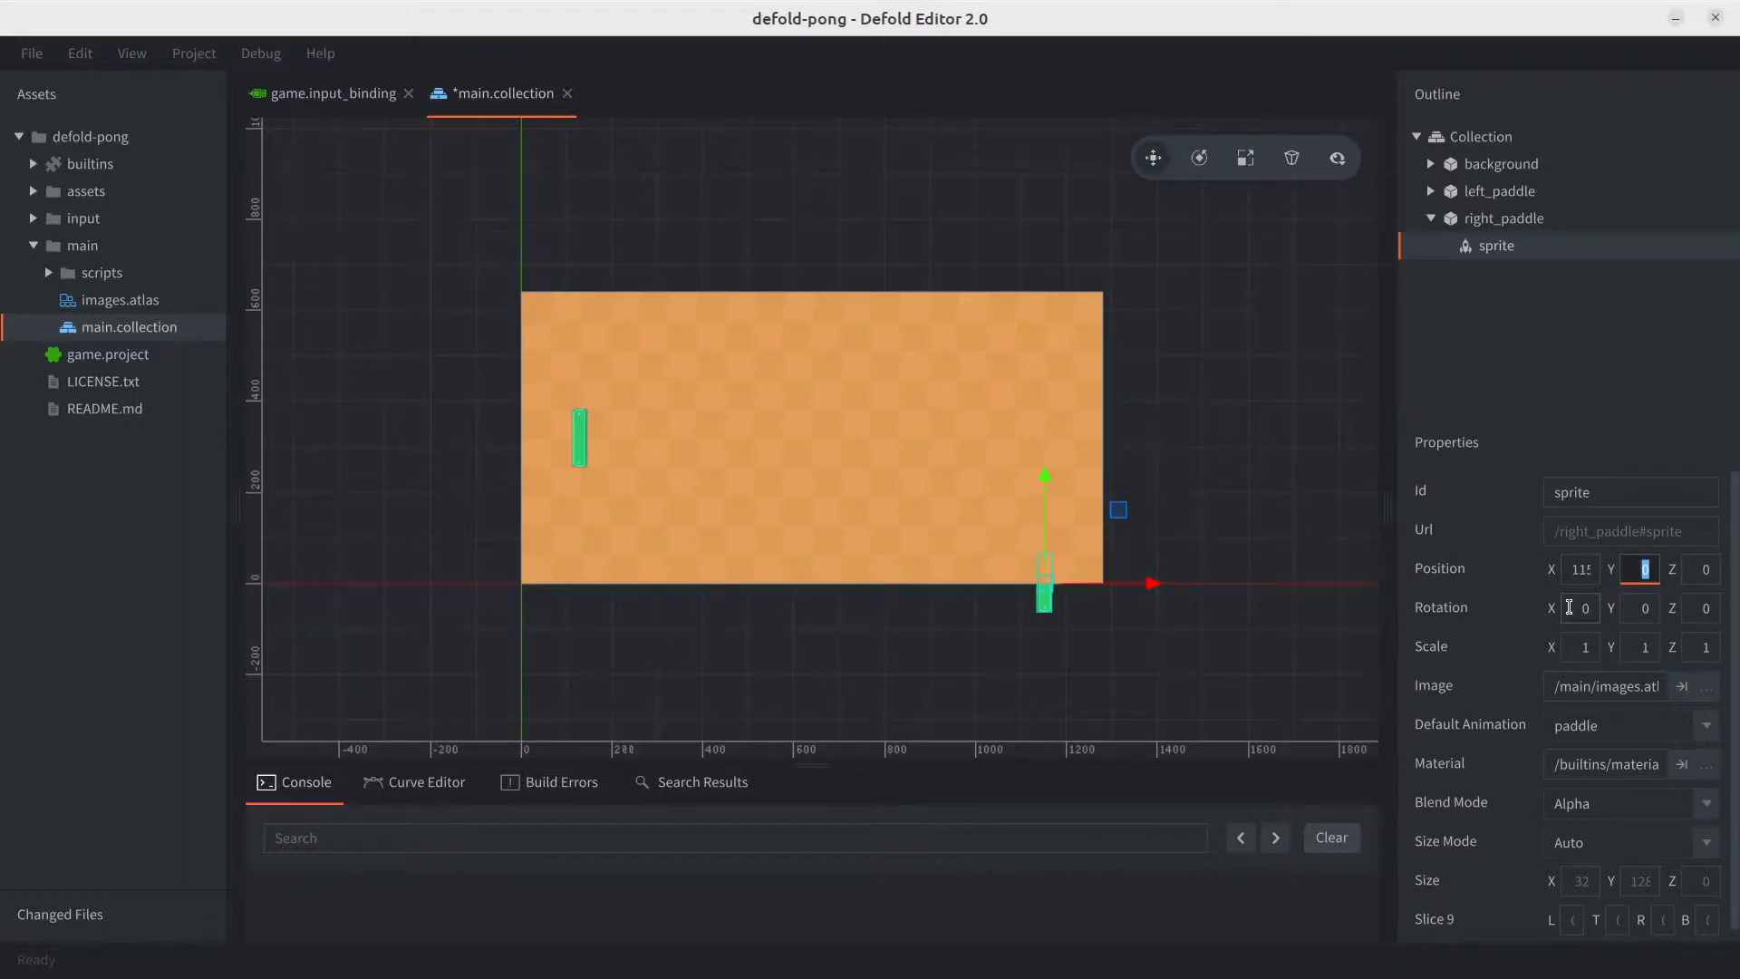
pyautogui.write('320')
pyautogui.press('Return')
pyautogui.press('Tab')
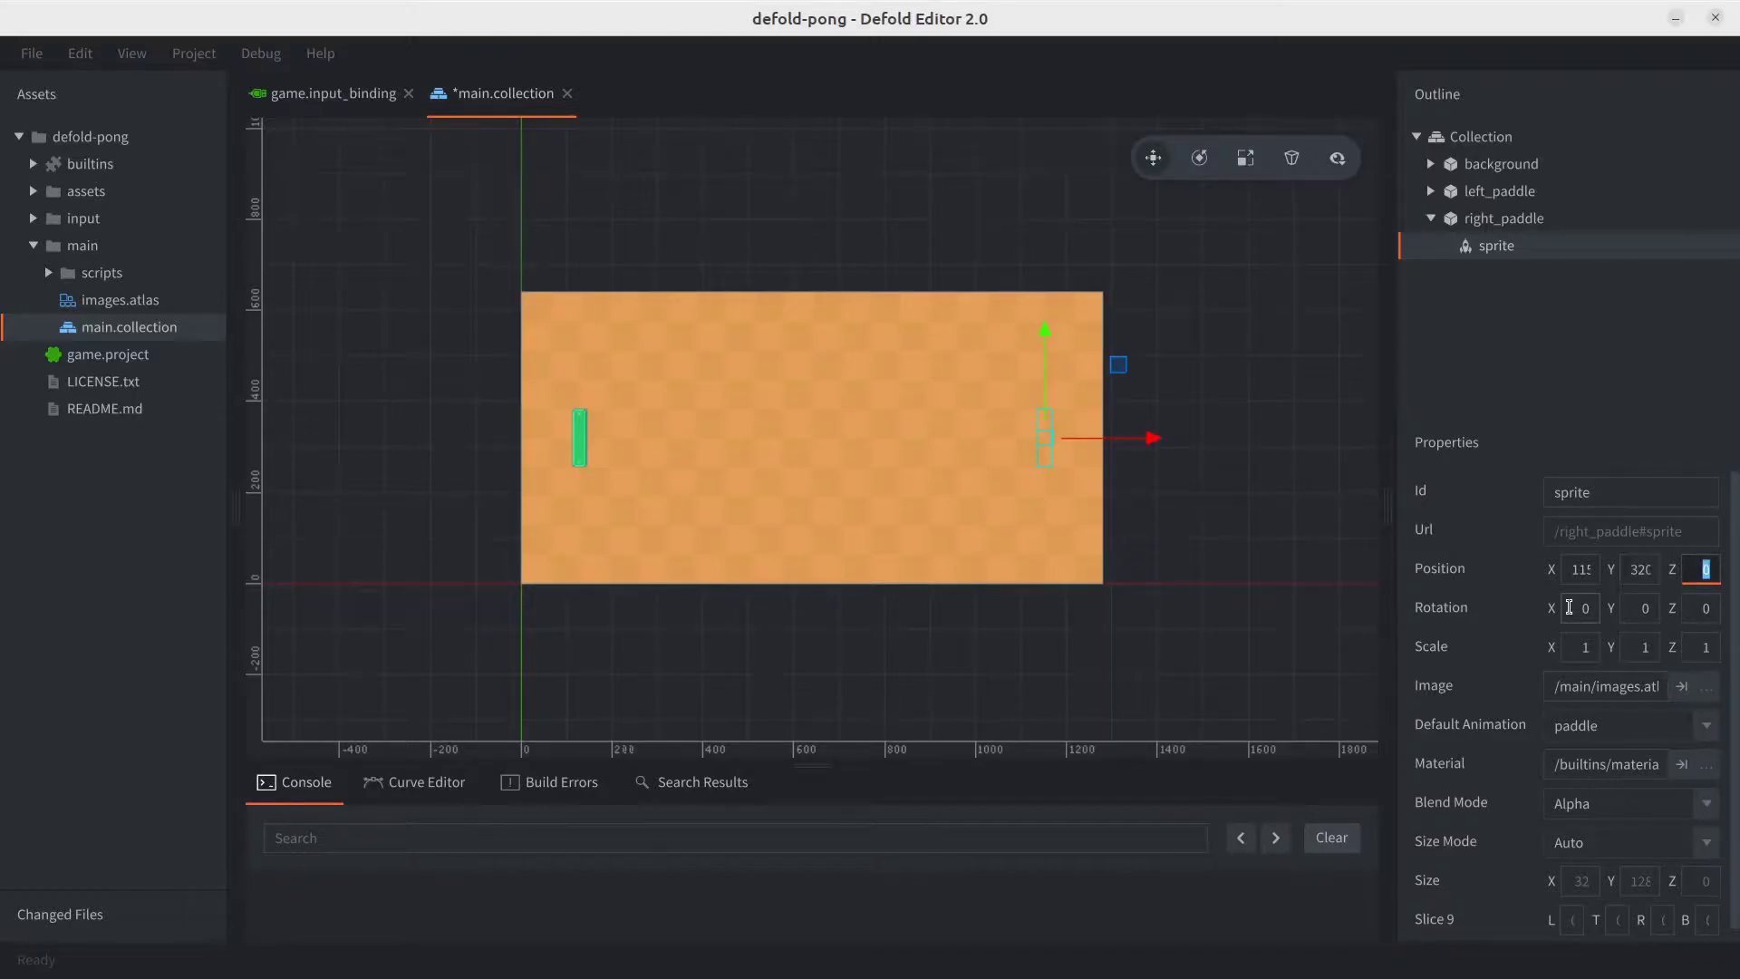
pyautogui.write('0.5')
pyautogui.press('Return')
pyautogui.click(1587, 573)
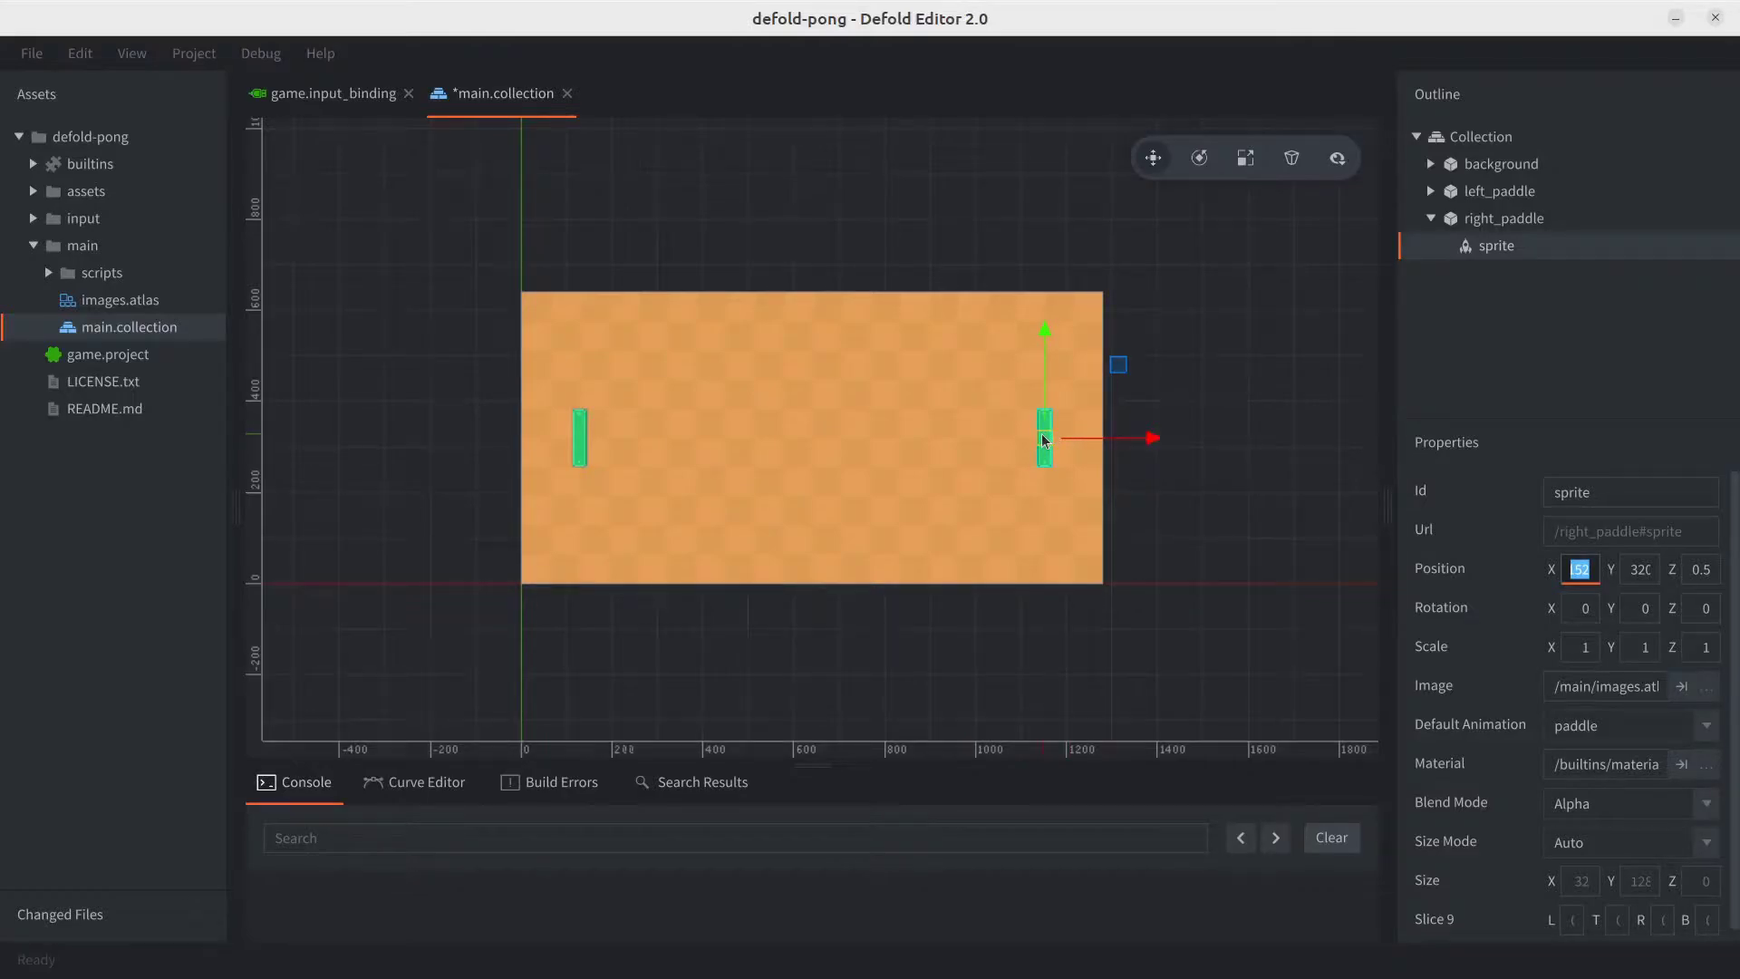
pyautogui.click(1566, 562)
# Rename left_paddle.script in the scripts folder to paddle_movement.script
pyautogui.click(49, 273)
pyautogui.click(100, 304)
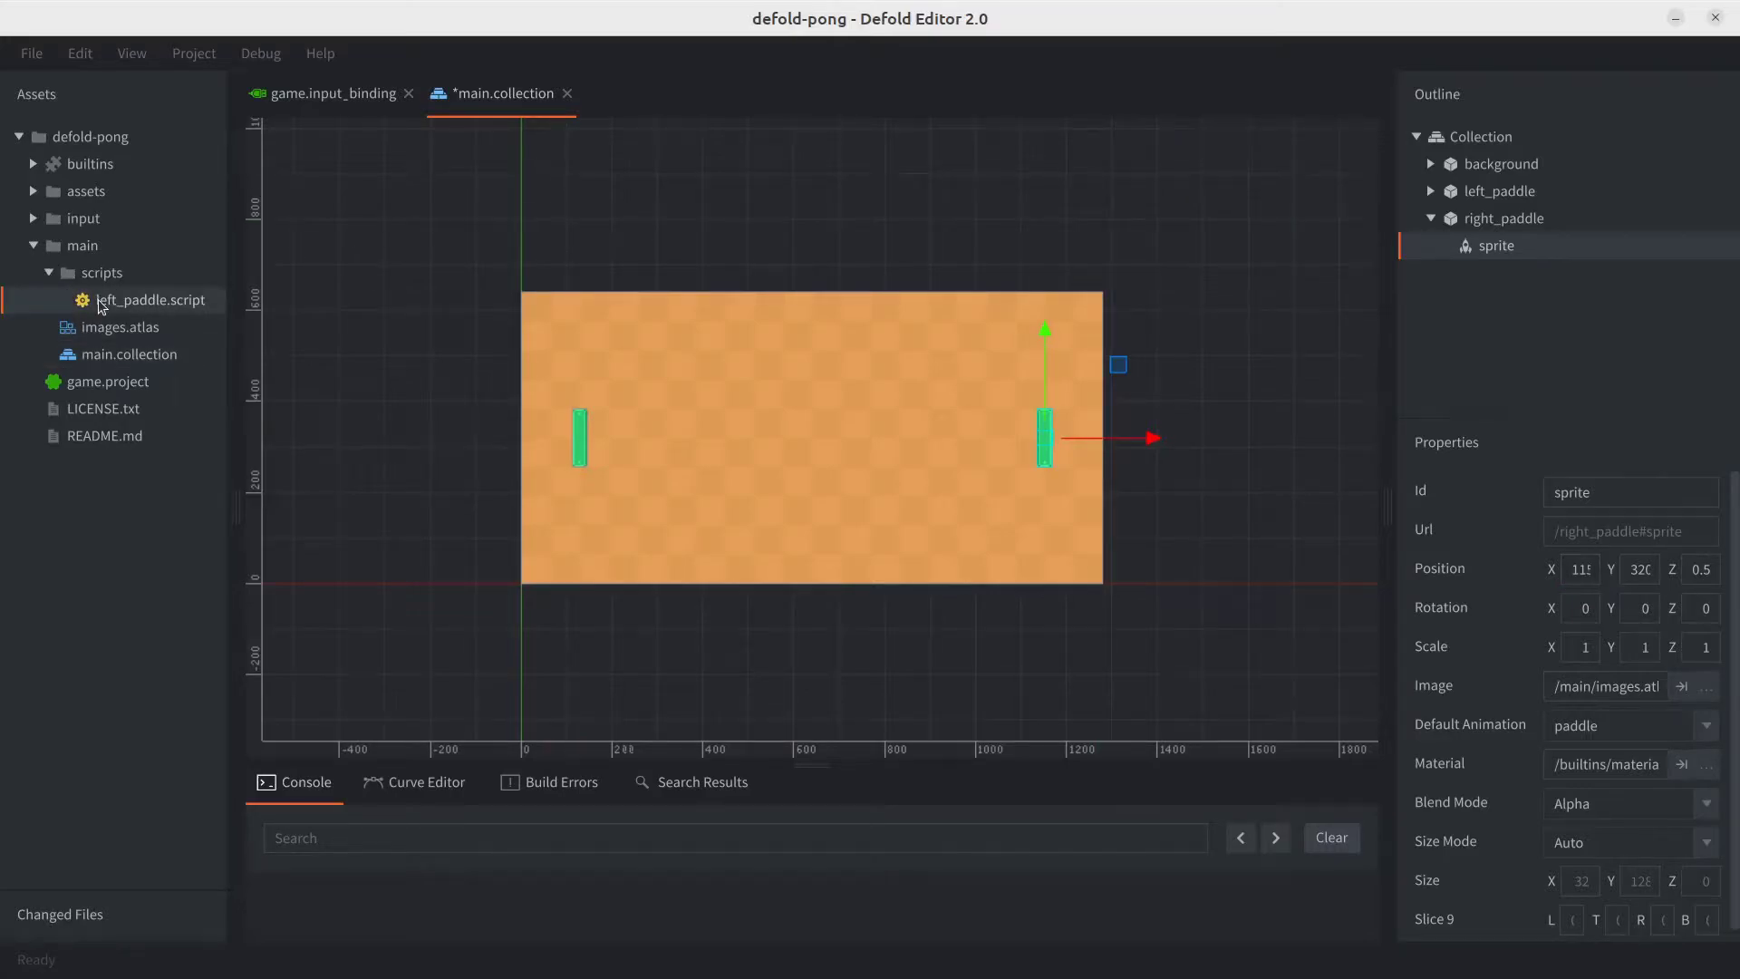
pyautogui.press('XF86AudioRaiseVolume')
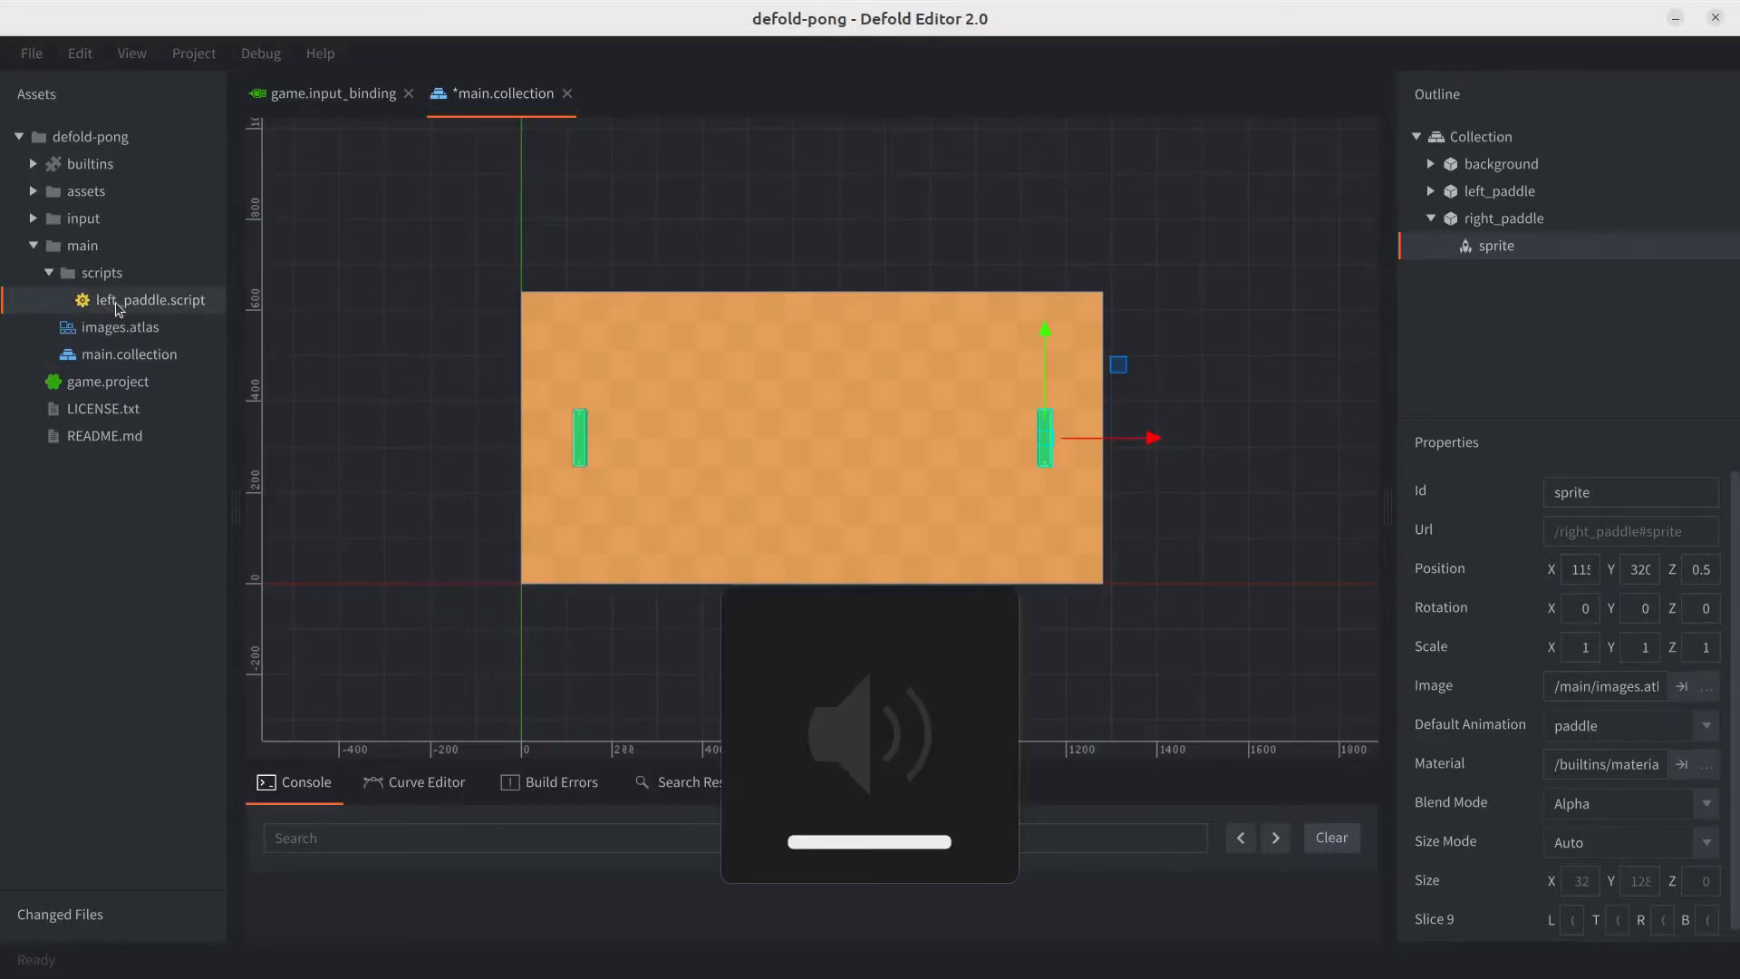
pyautogui.press('F2')
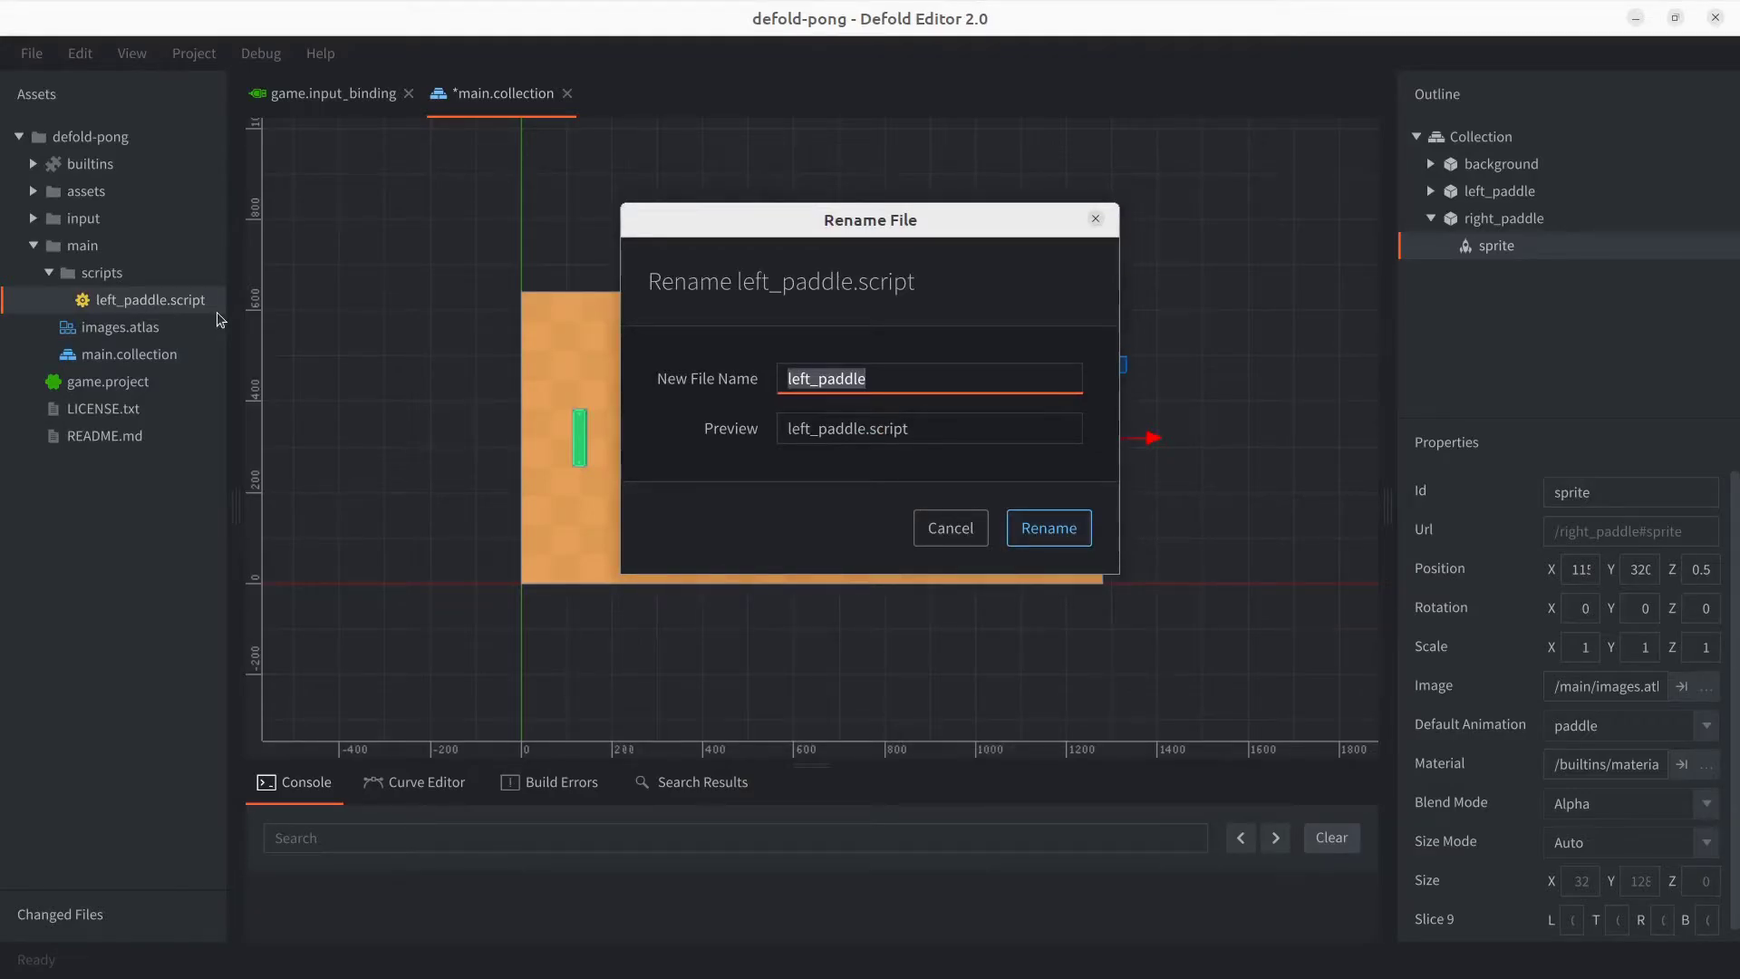
pyautogui.write('paddle_movement')
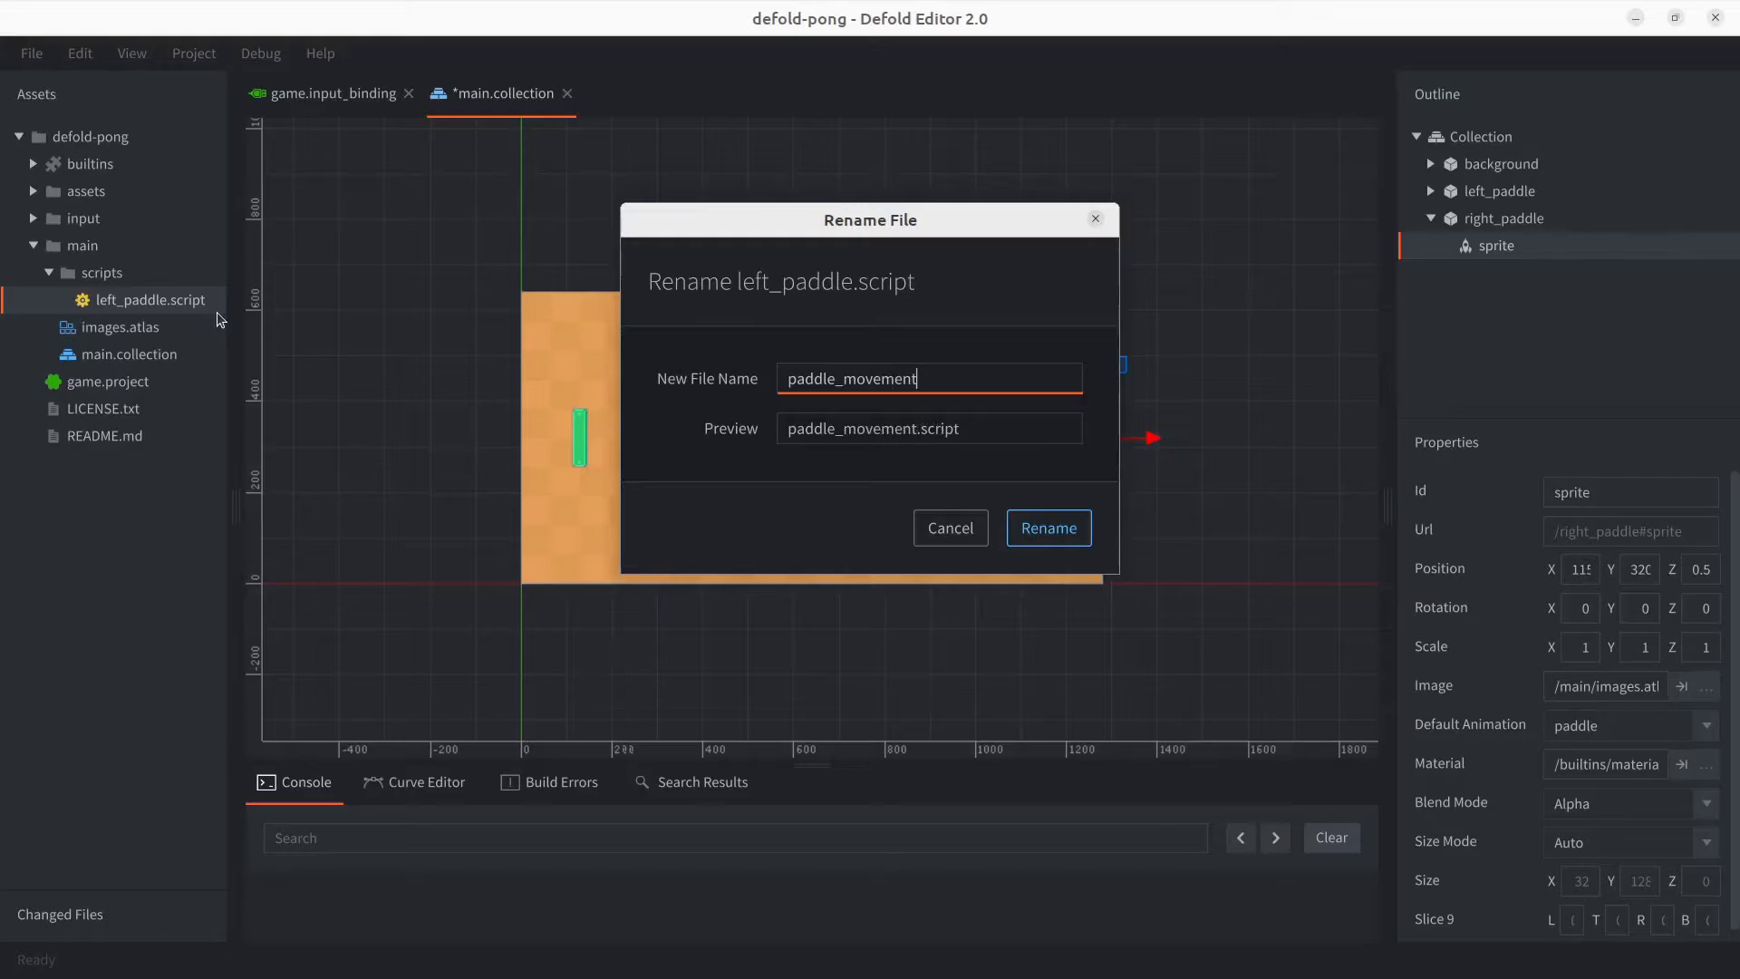
pyautogui.press('Return')
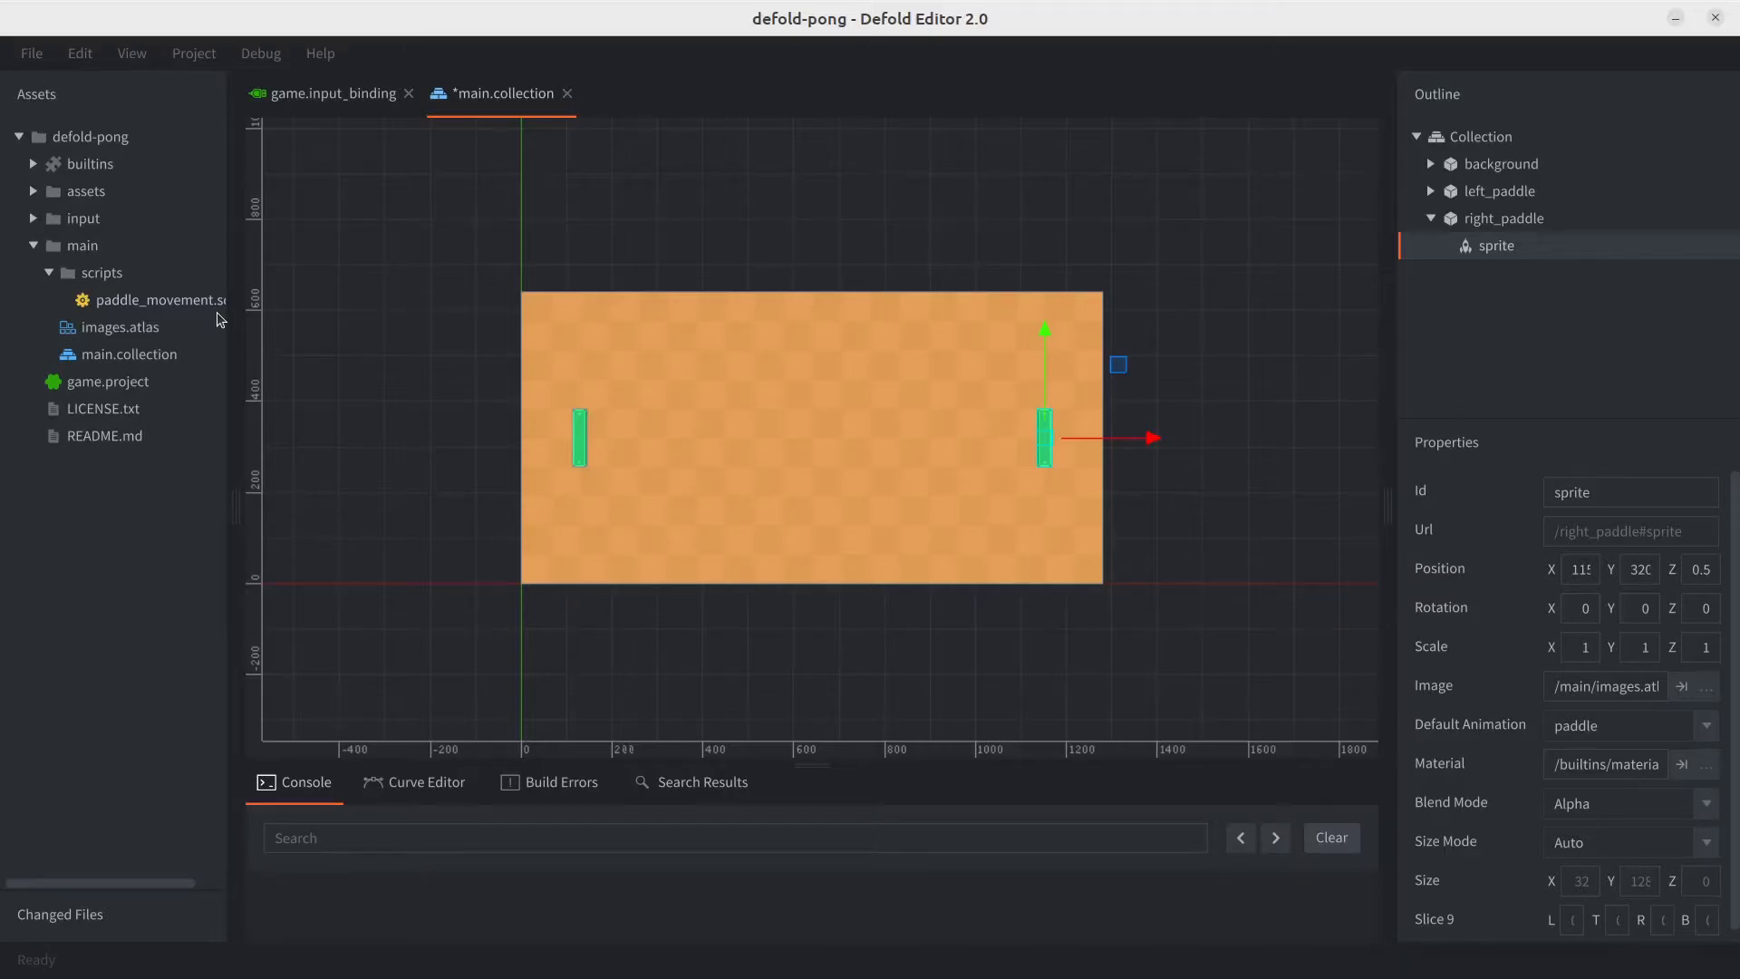
# Save main.collection and change left_paddle's script component id to paddle_movement
pyautogui.hotkey('ctrl', 's')
pyautogui.click(1431, 190)
pyautogui.click(1505, 220)
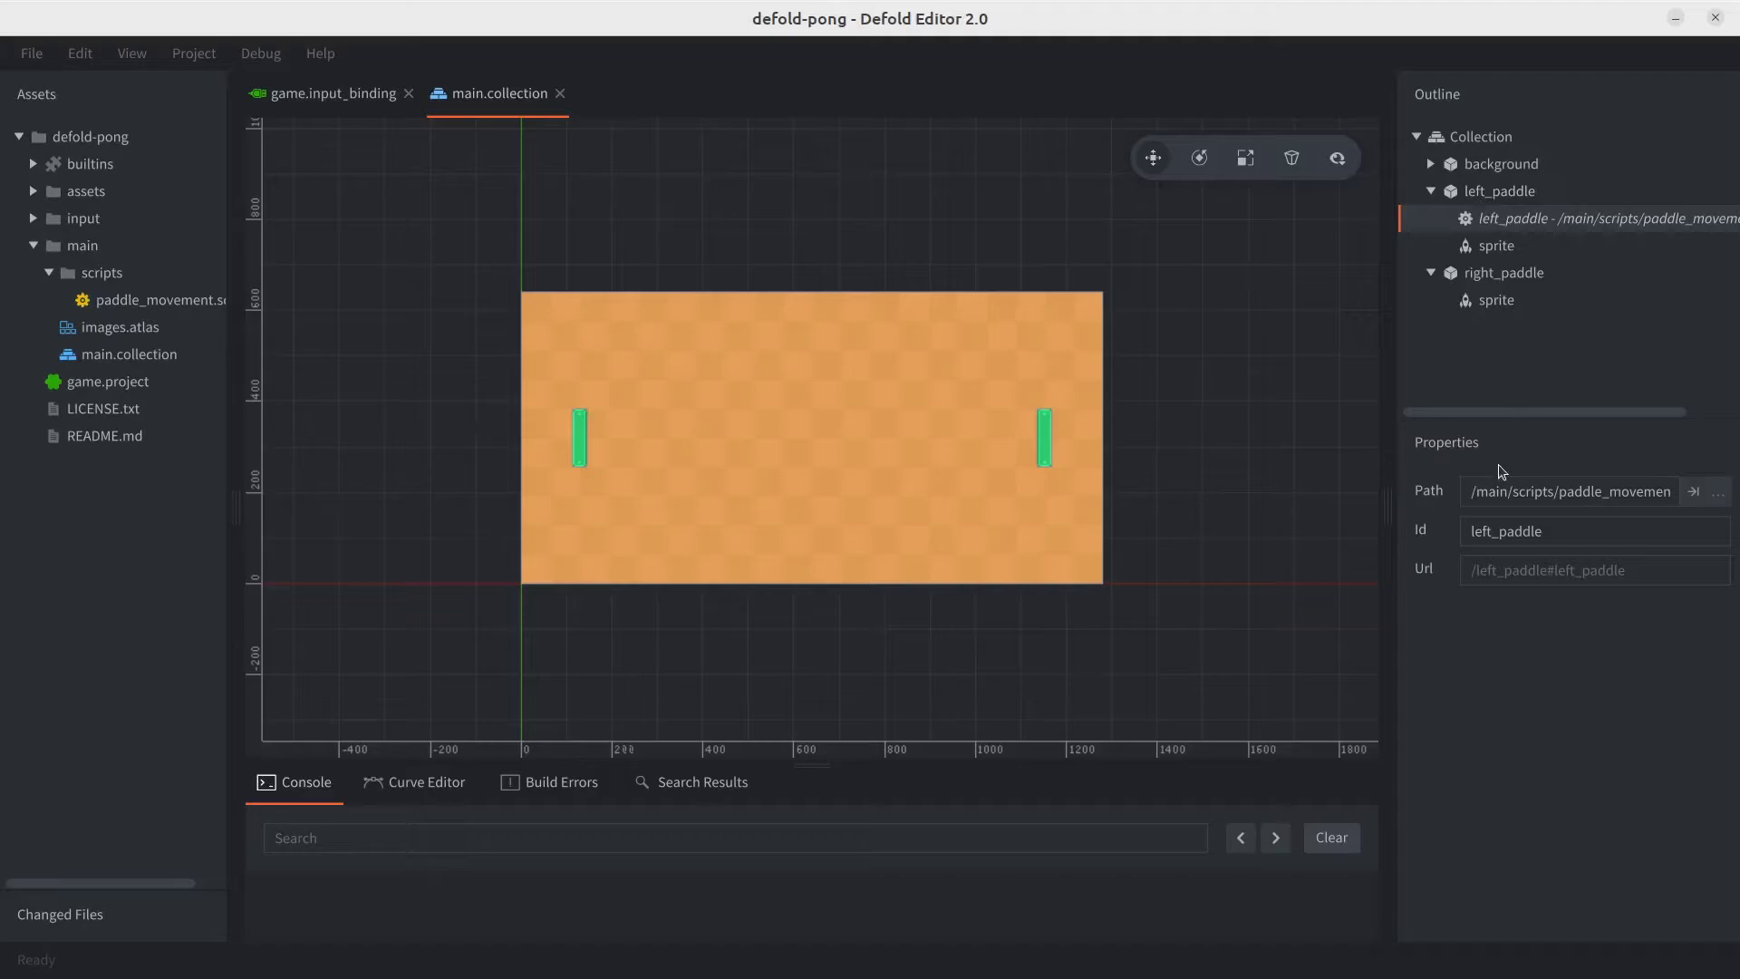
pyautogui.doubleClick(1504, 535)
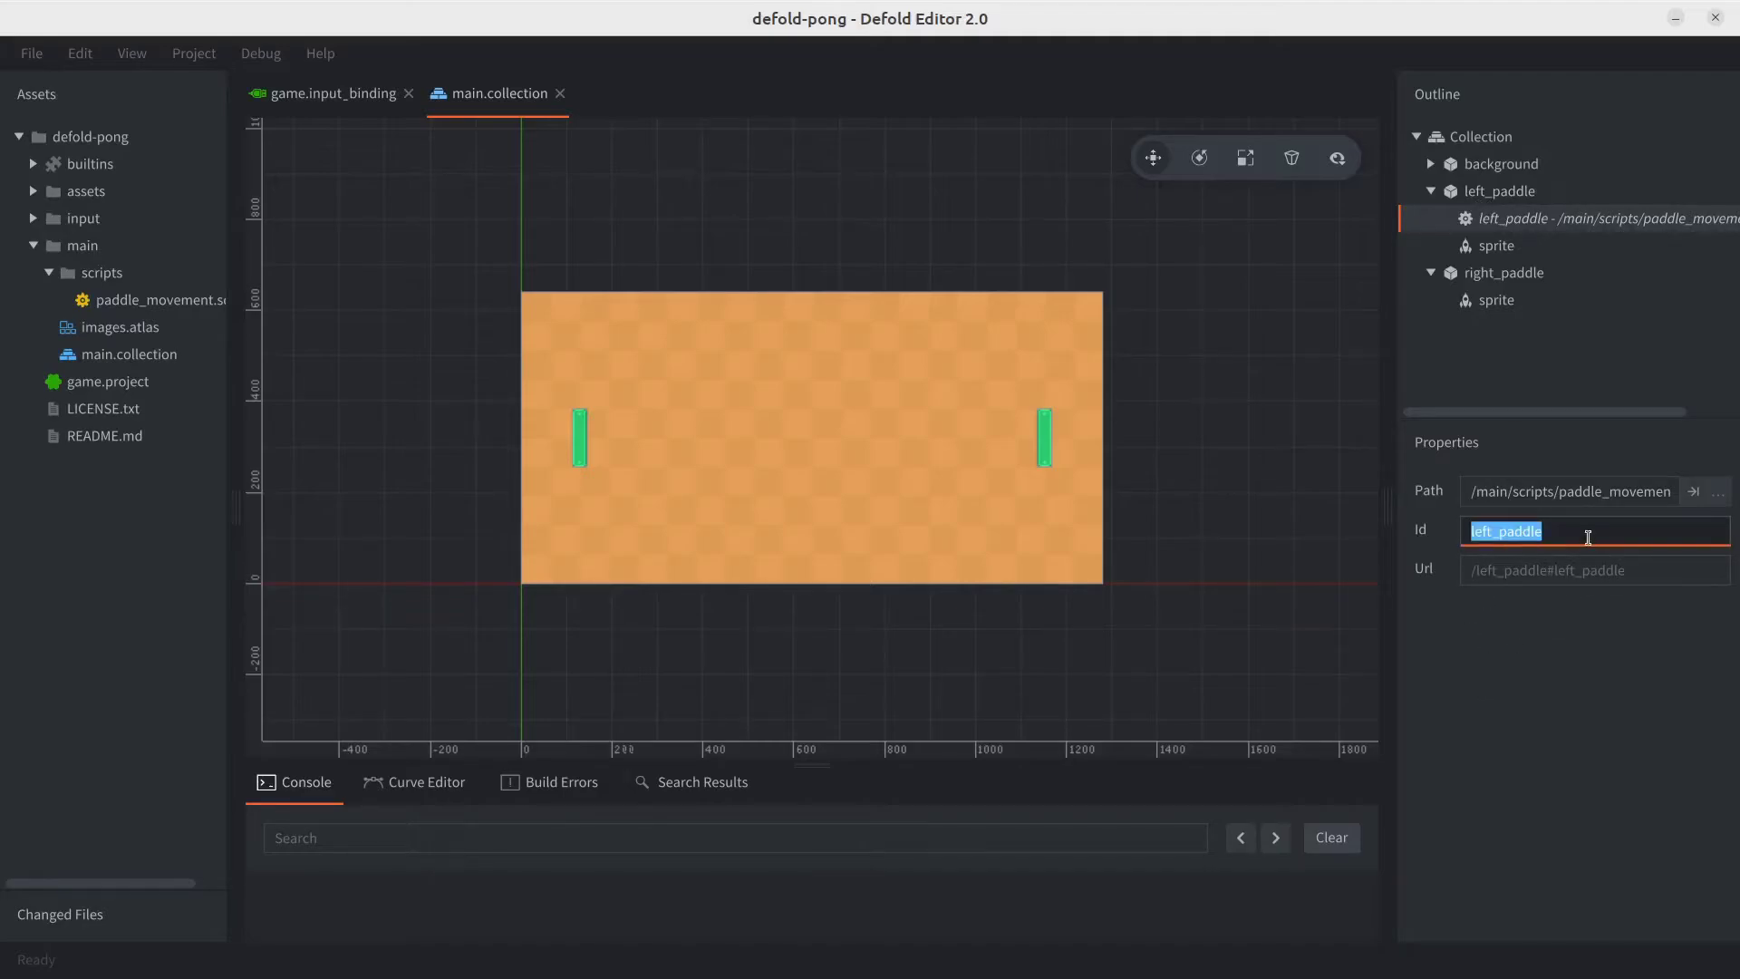
pyautogui.tripleClick(1624, 498)
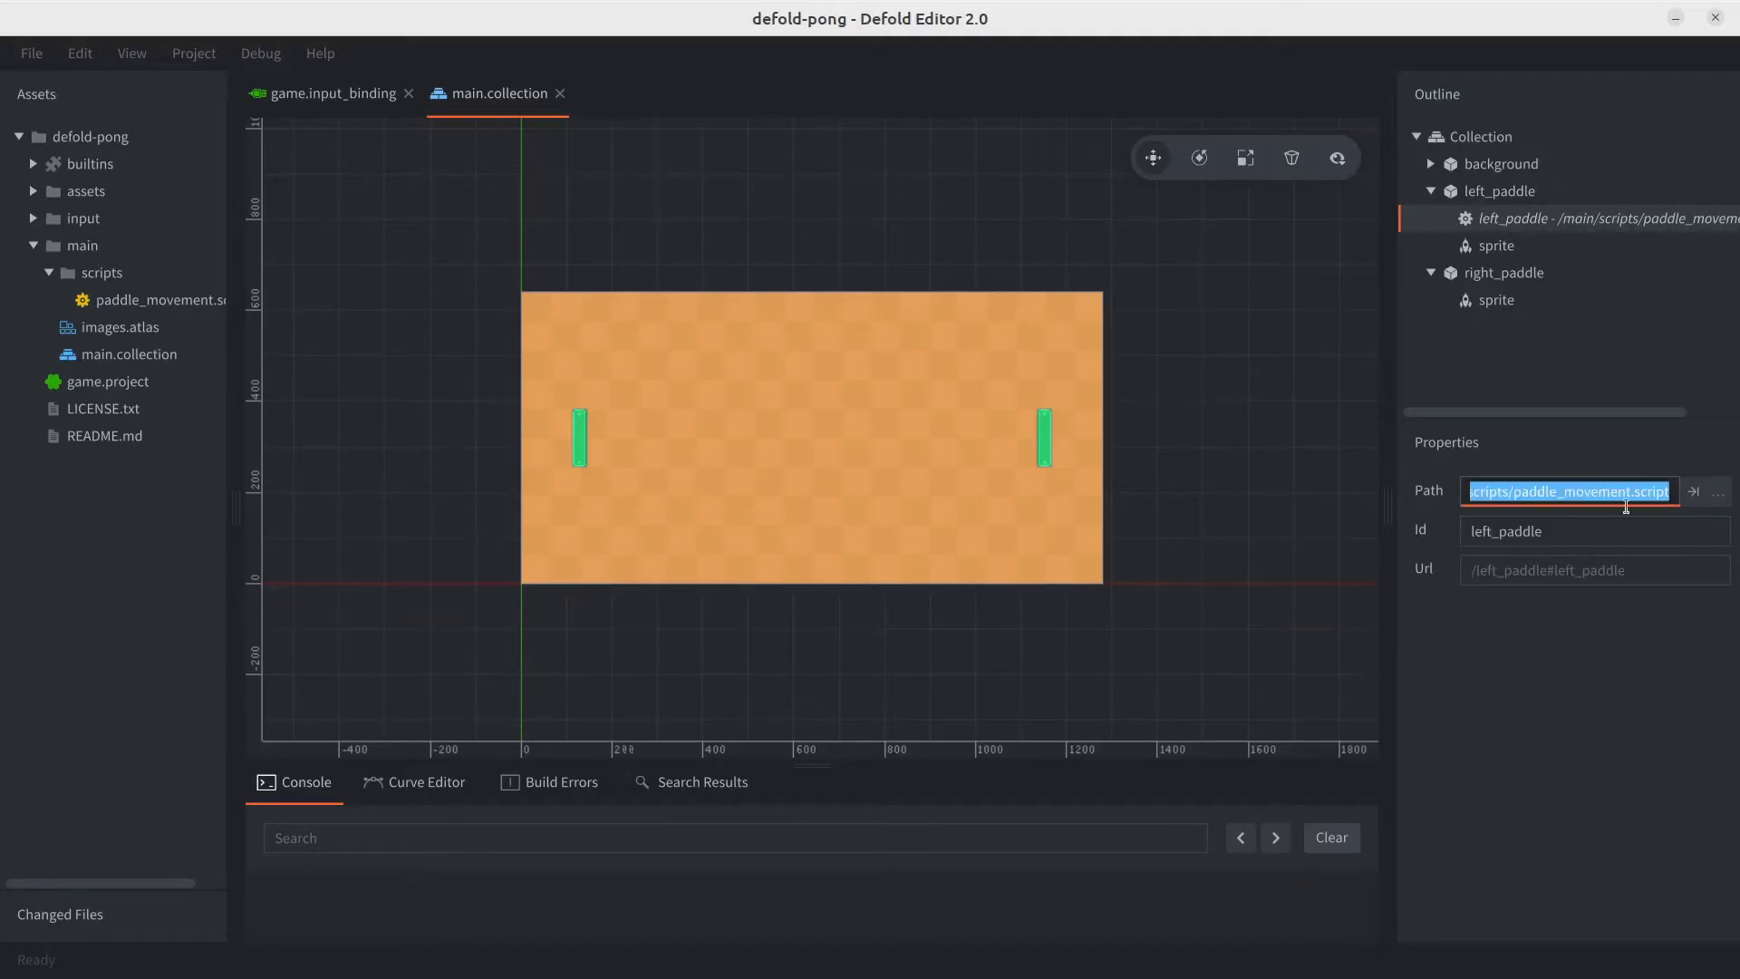
pyautogui.doubleClick(1541, 522)
pyautogui.write('pa')
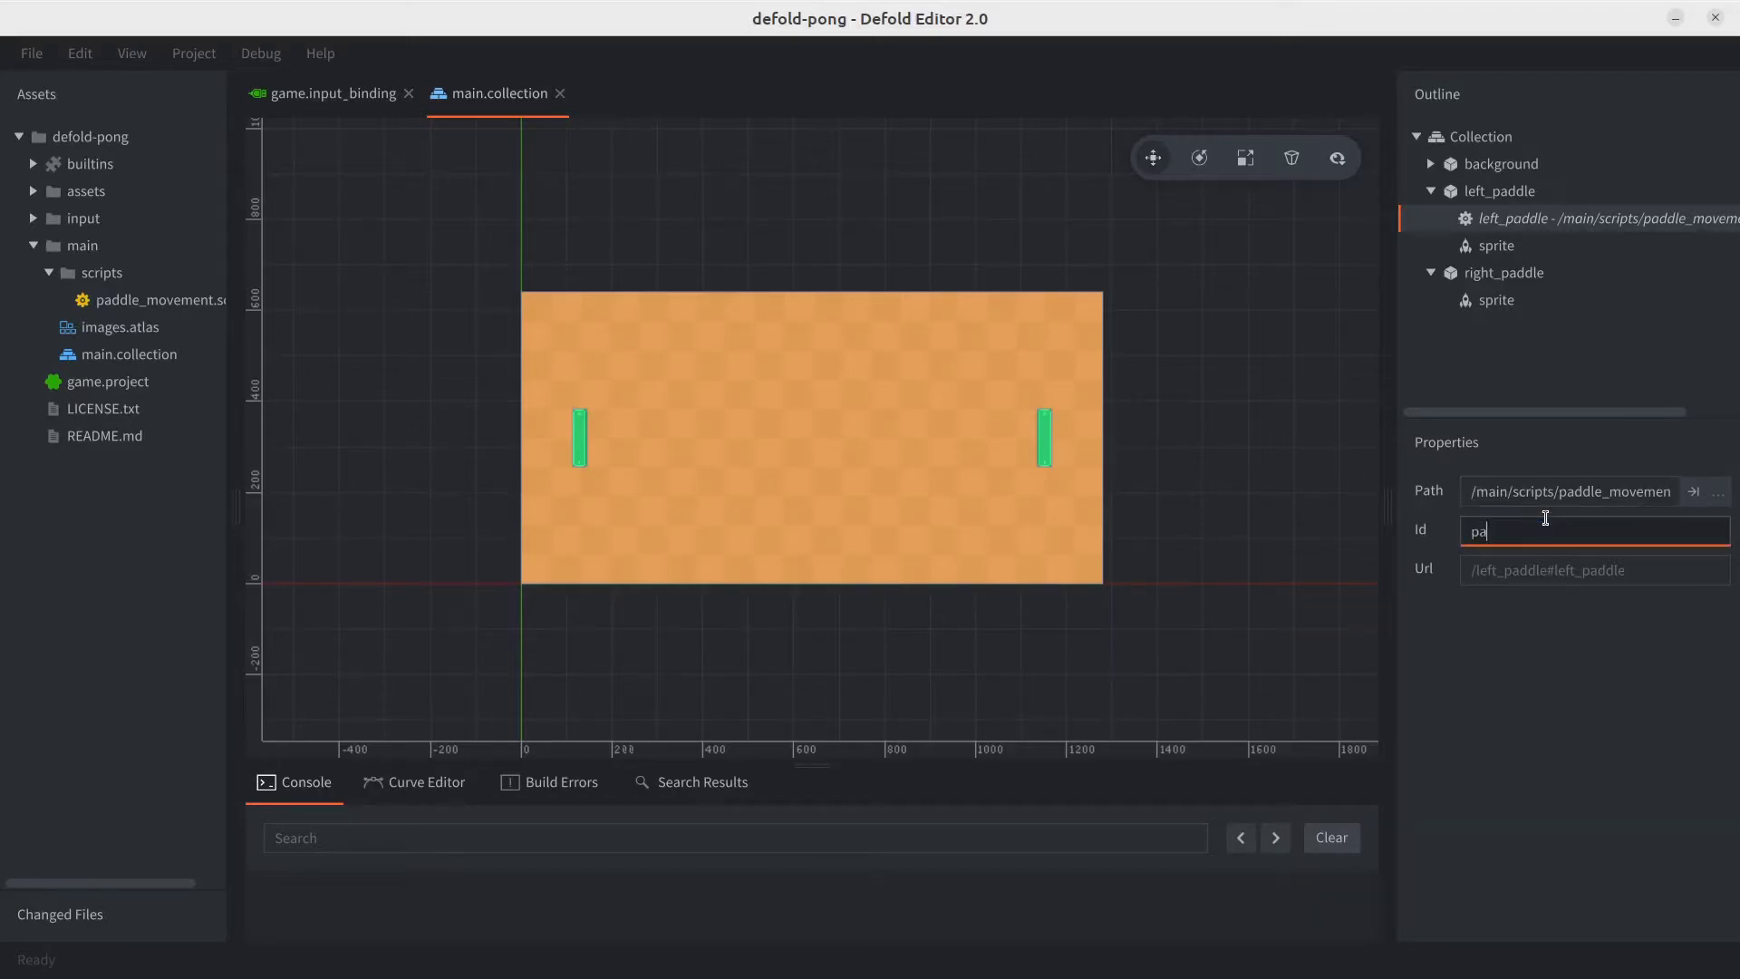
pyautogui.write('ddle_movement')
pyautogui.press('Return')
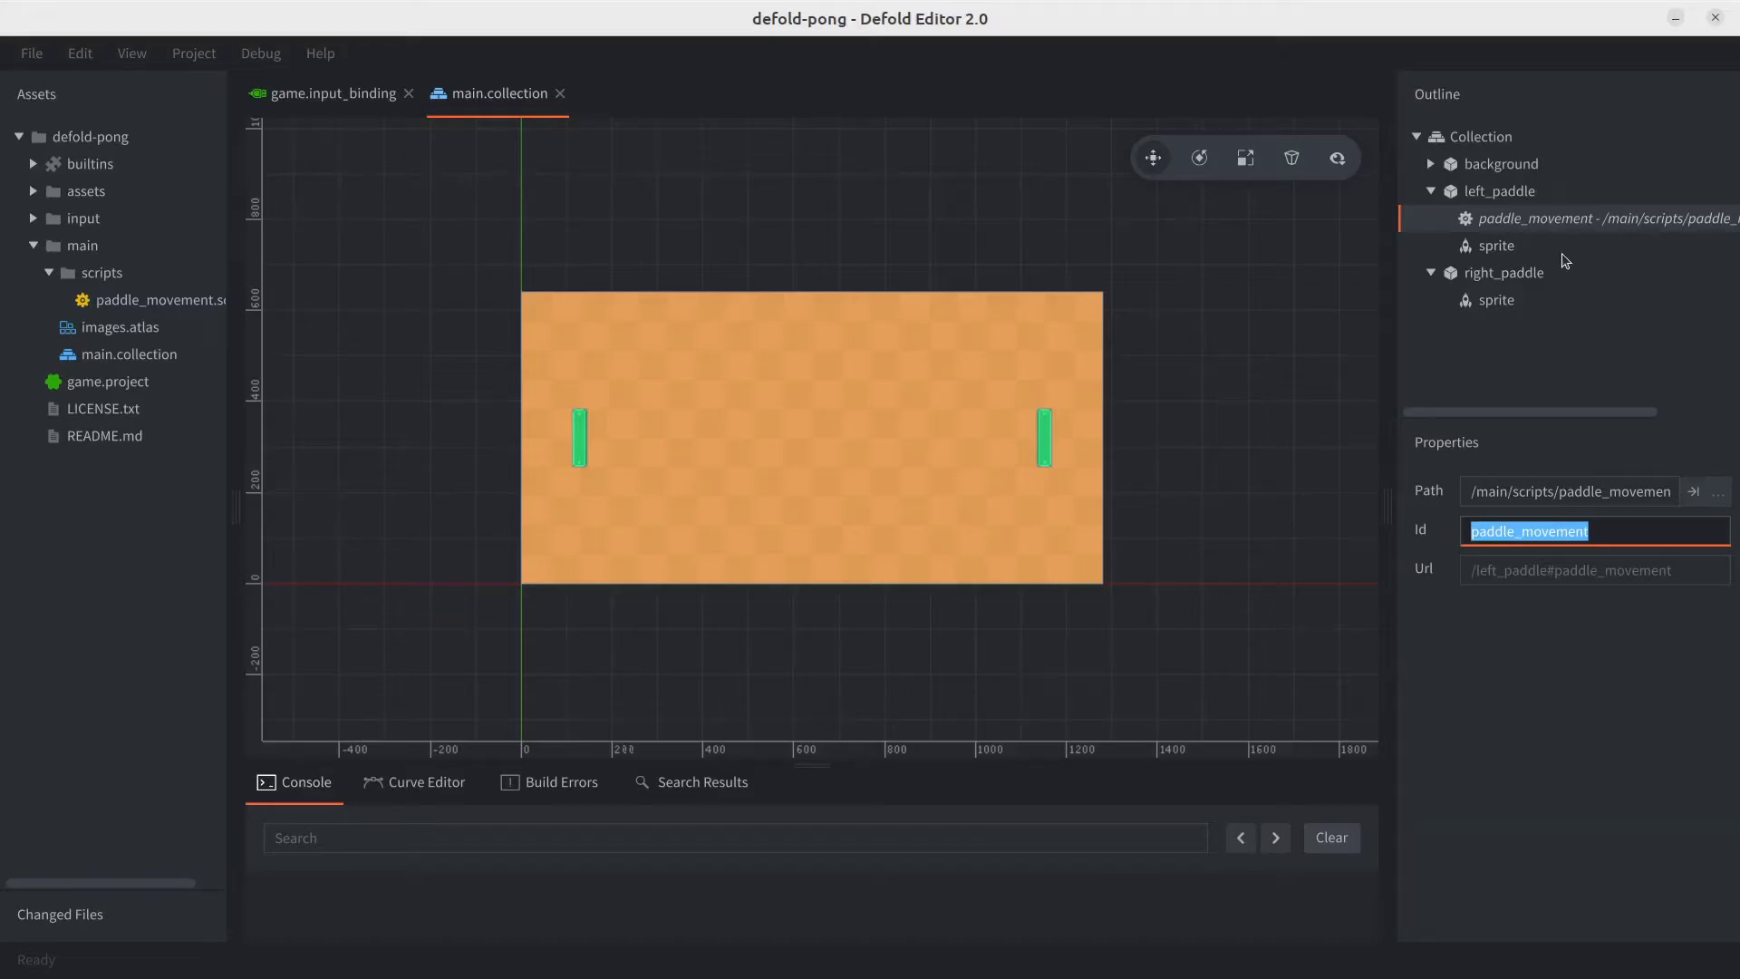
# Remove that component and re-add paddle_movement.script to left_paddle as a component file
pyautogui.rightClick(1534, 219)
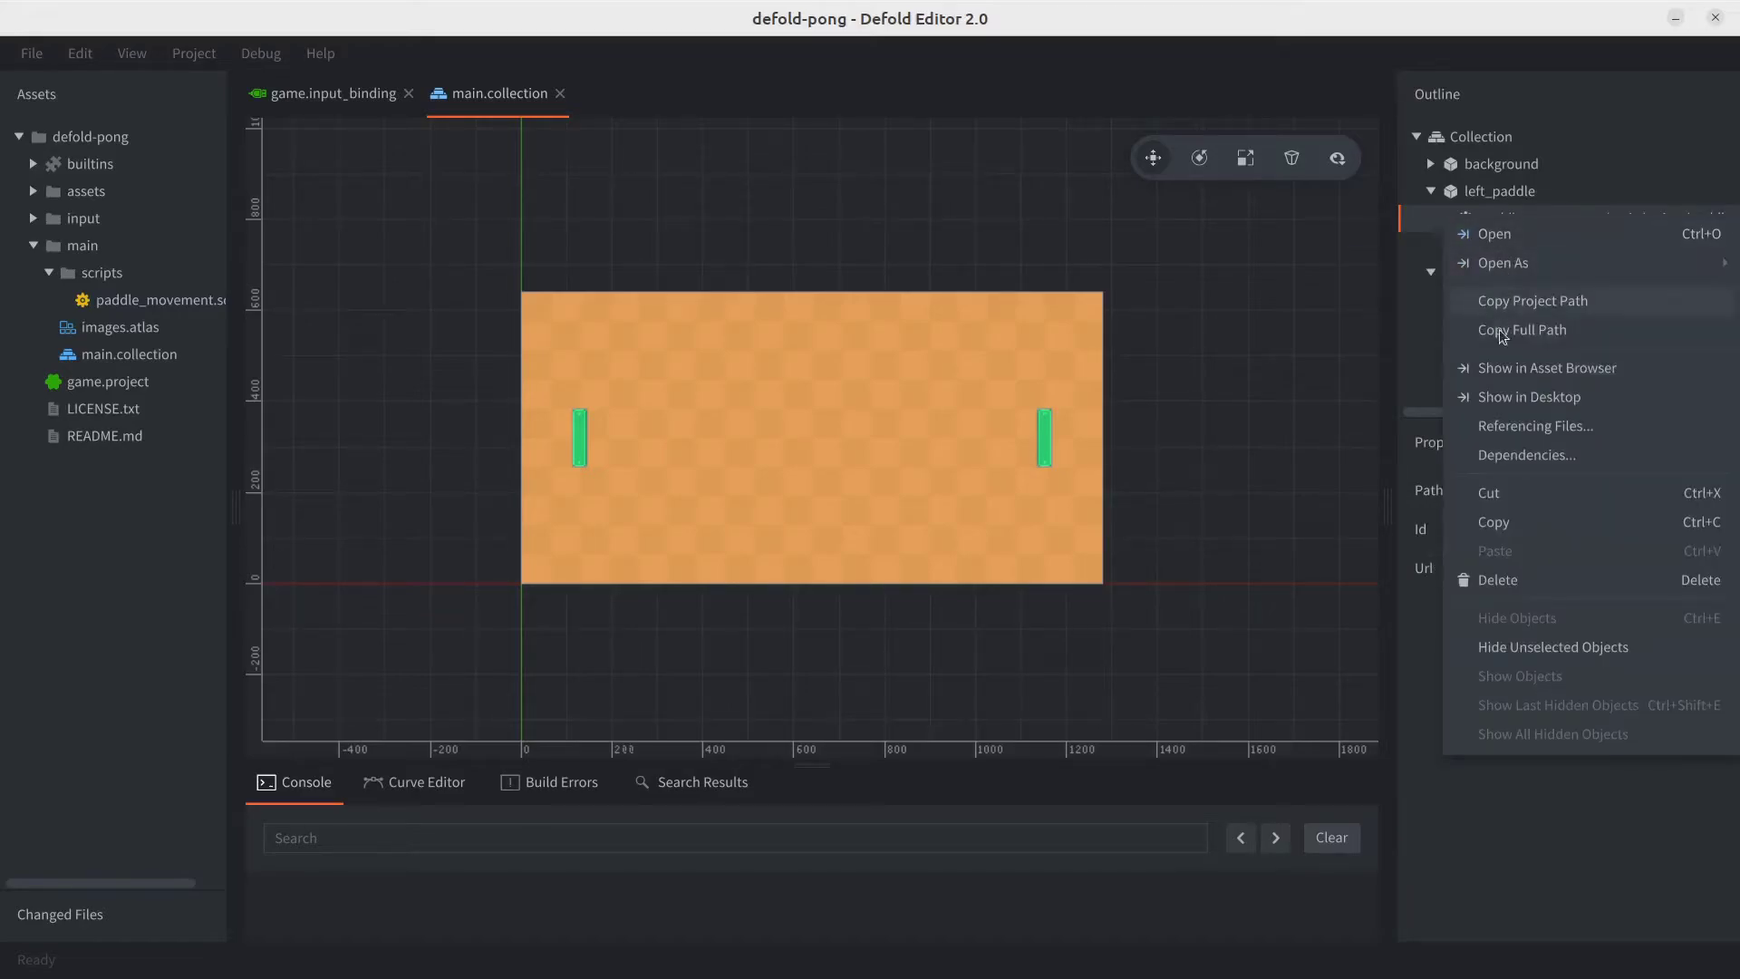
pyautogui.click(1474, 367)
pyautogui.press('Delete')
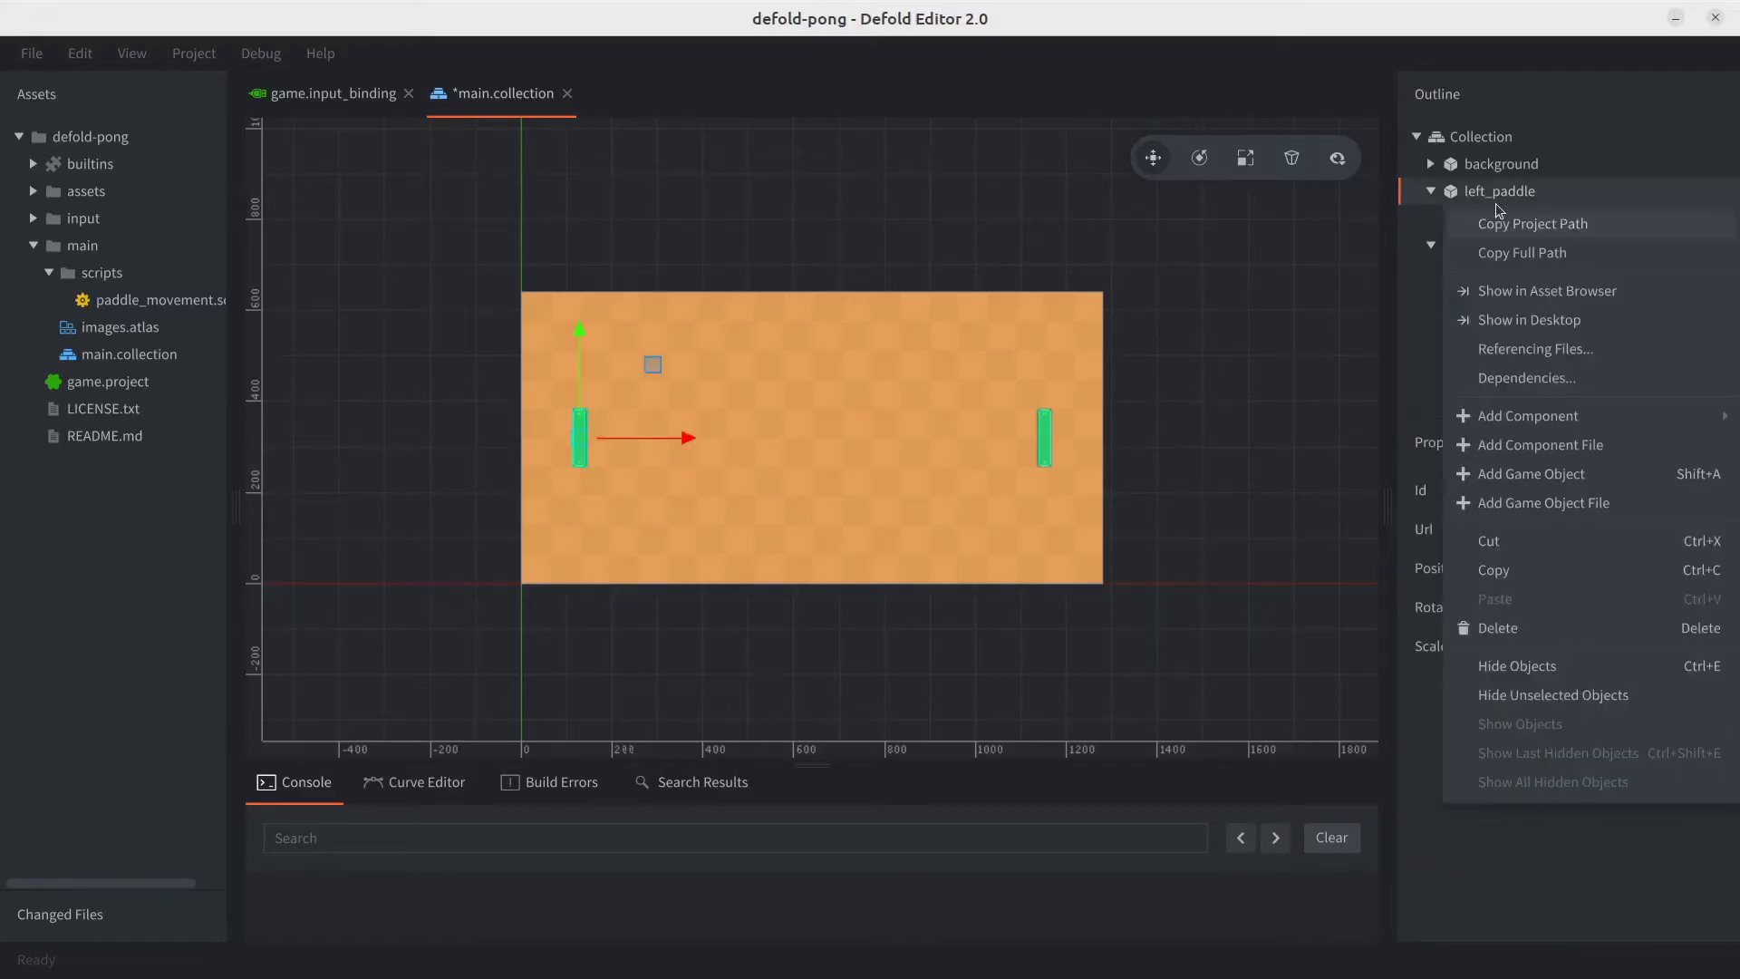
pyautogui.rightClick(1450, 201)
pyautogui.click(1526, 446)
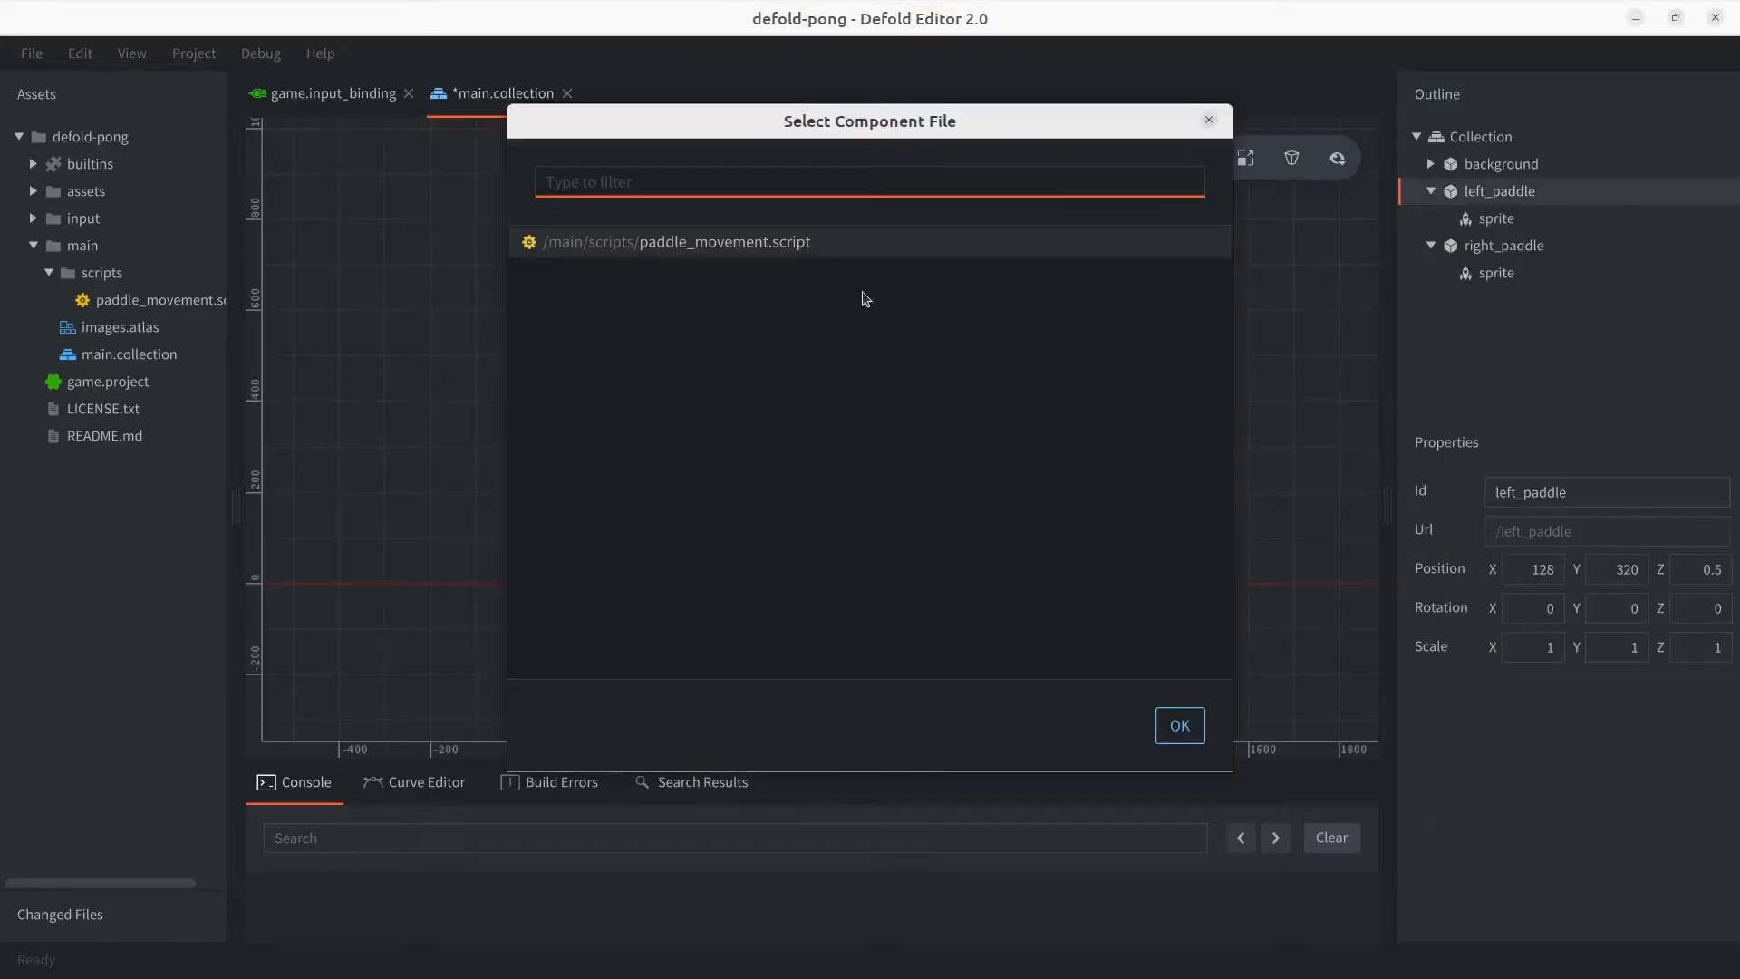
pyautogui.doubleClick(772, 248)
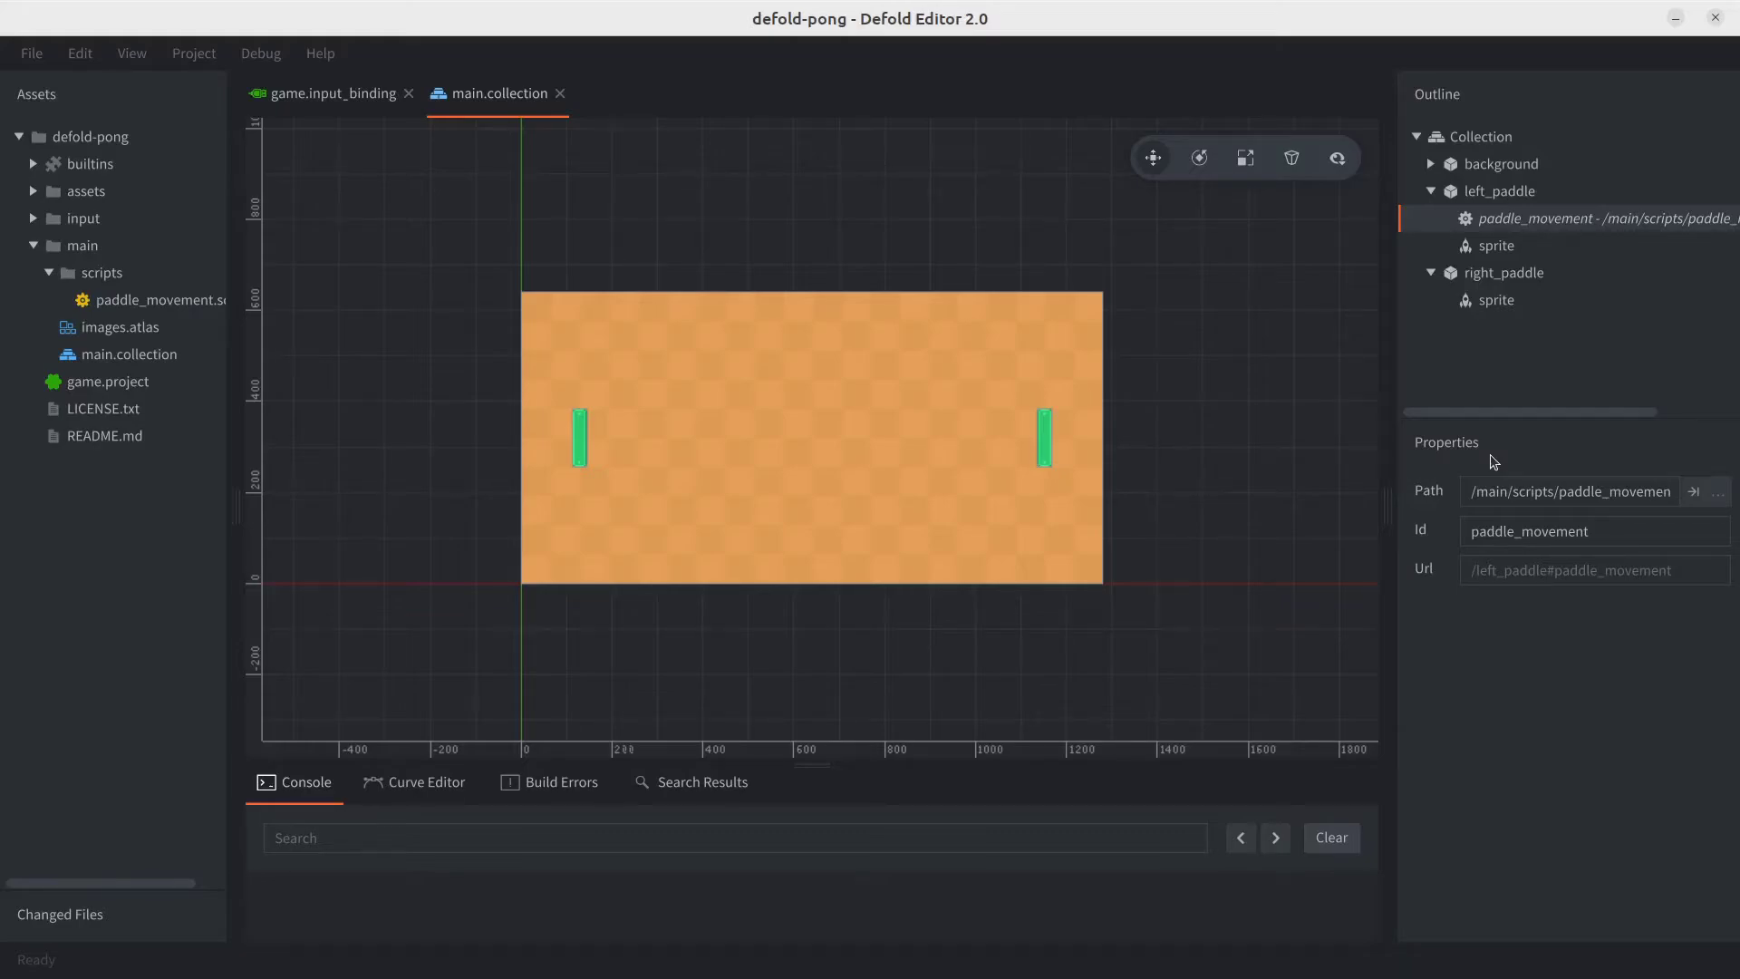
# In paddle_movement.script, replace the hash lines with go.property("up_action", "left_up")
pyautogui.click(143, 309)
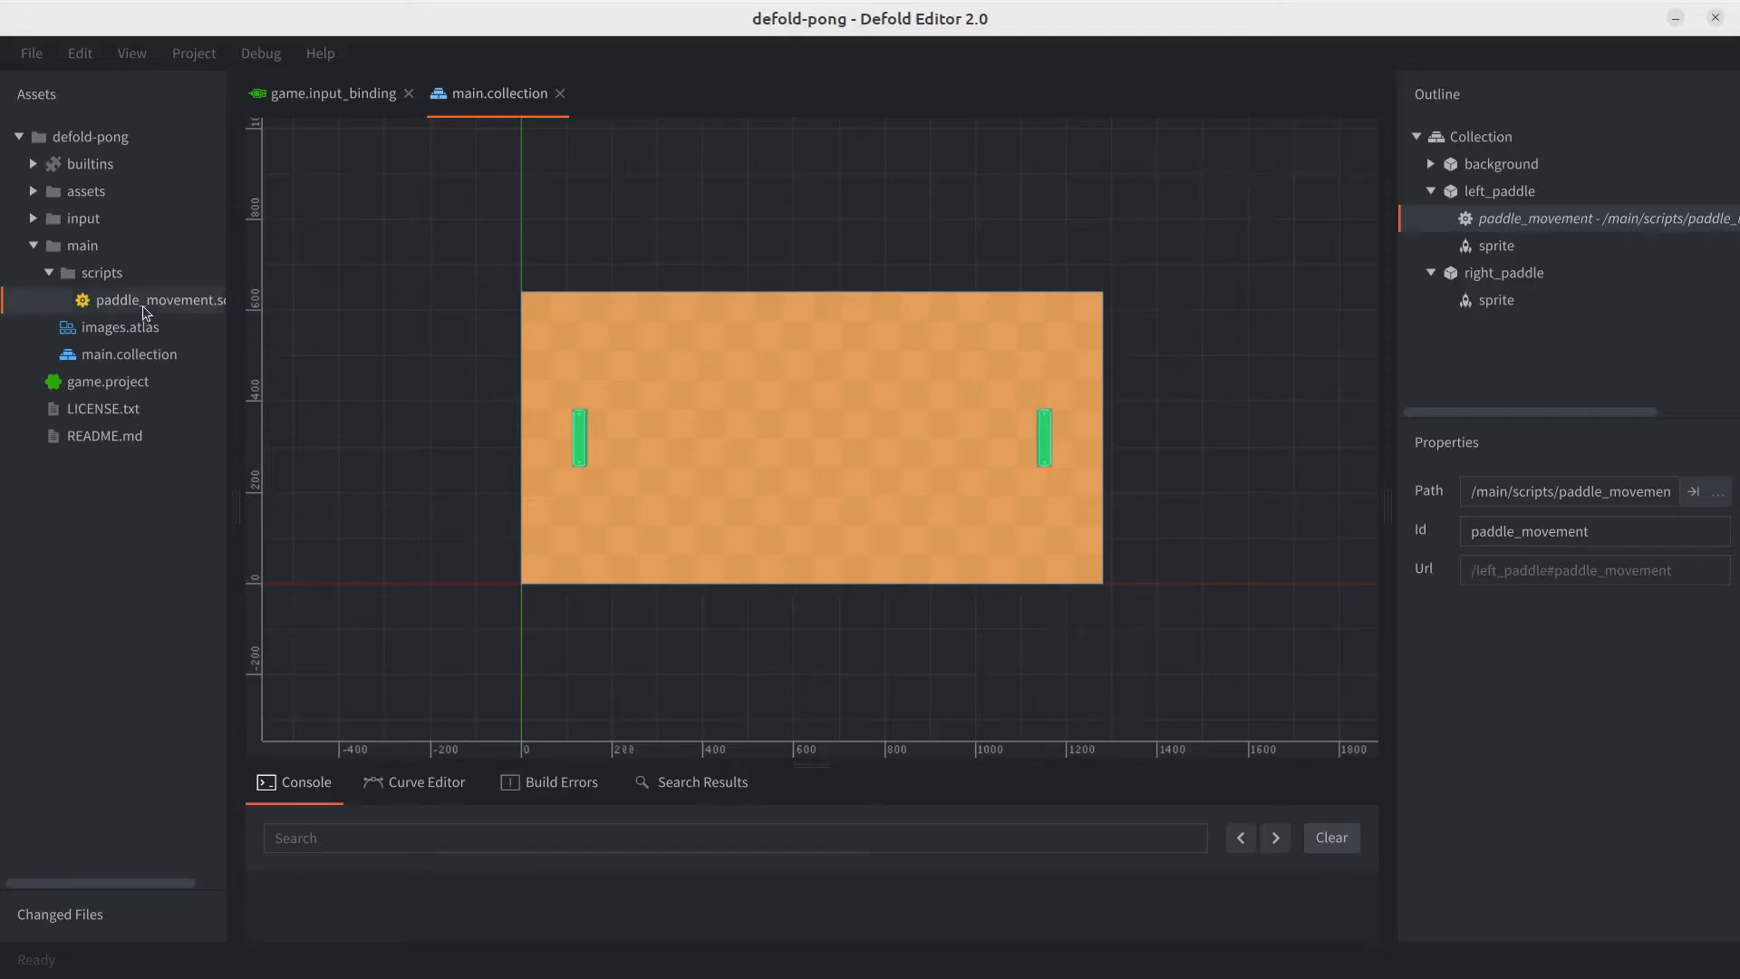
pyautogui.doubleClick(143, 304)
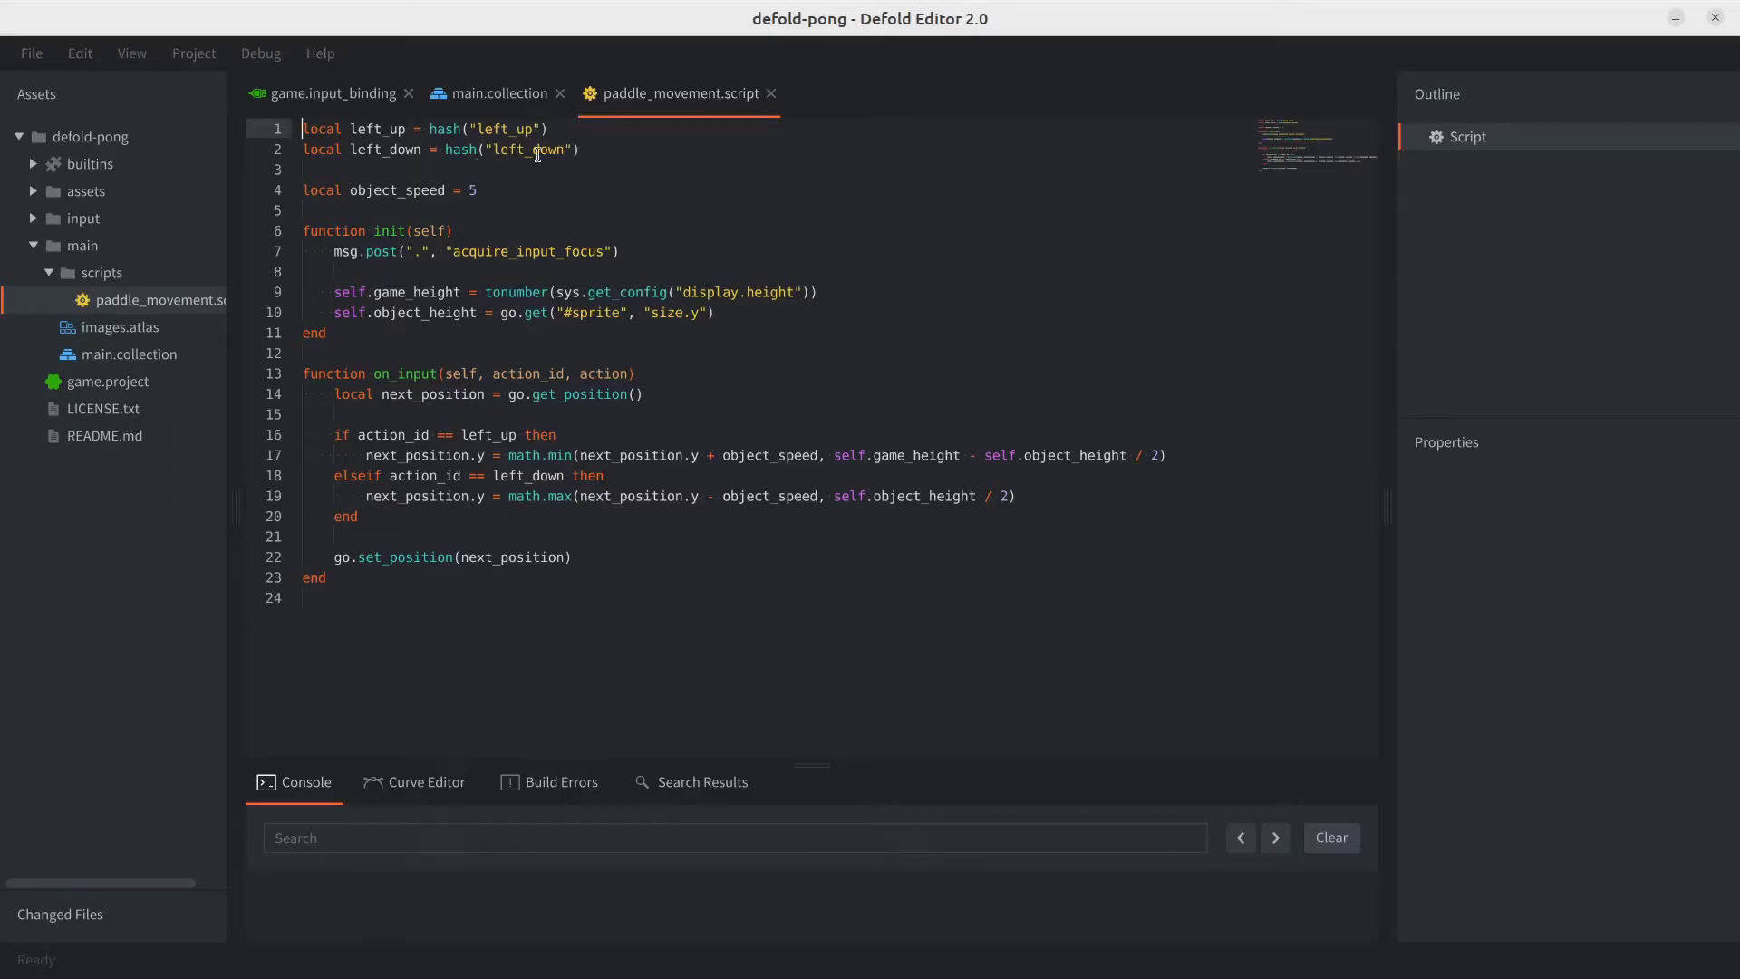
pyautogui.moveTo(580, 149); pyautogui.dragTo(287, 136)
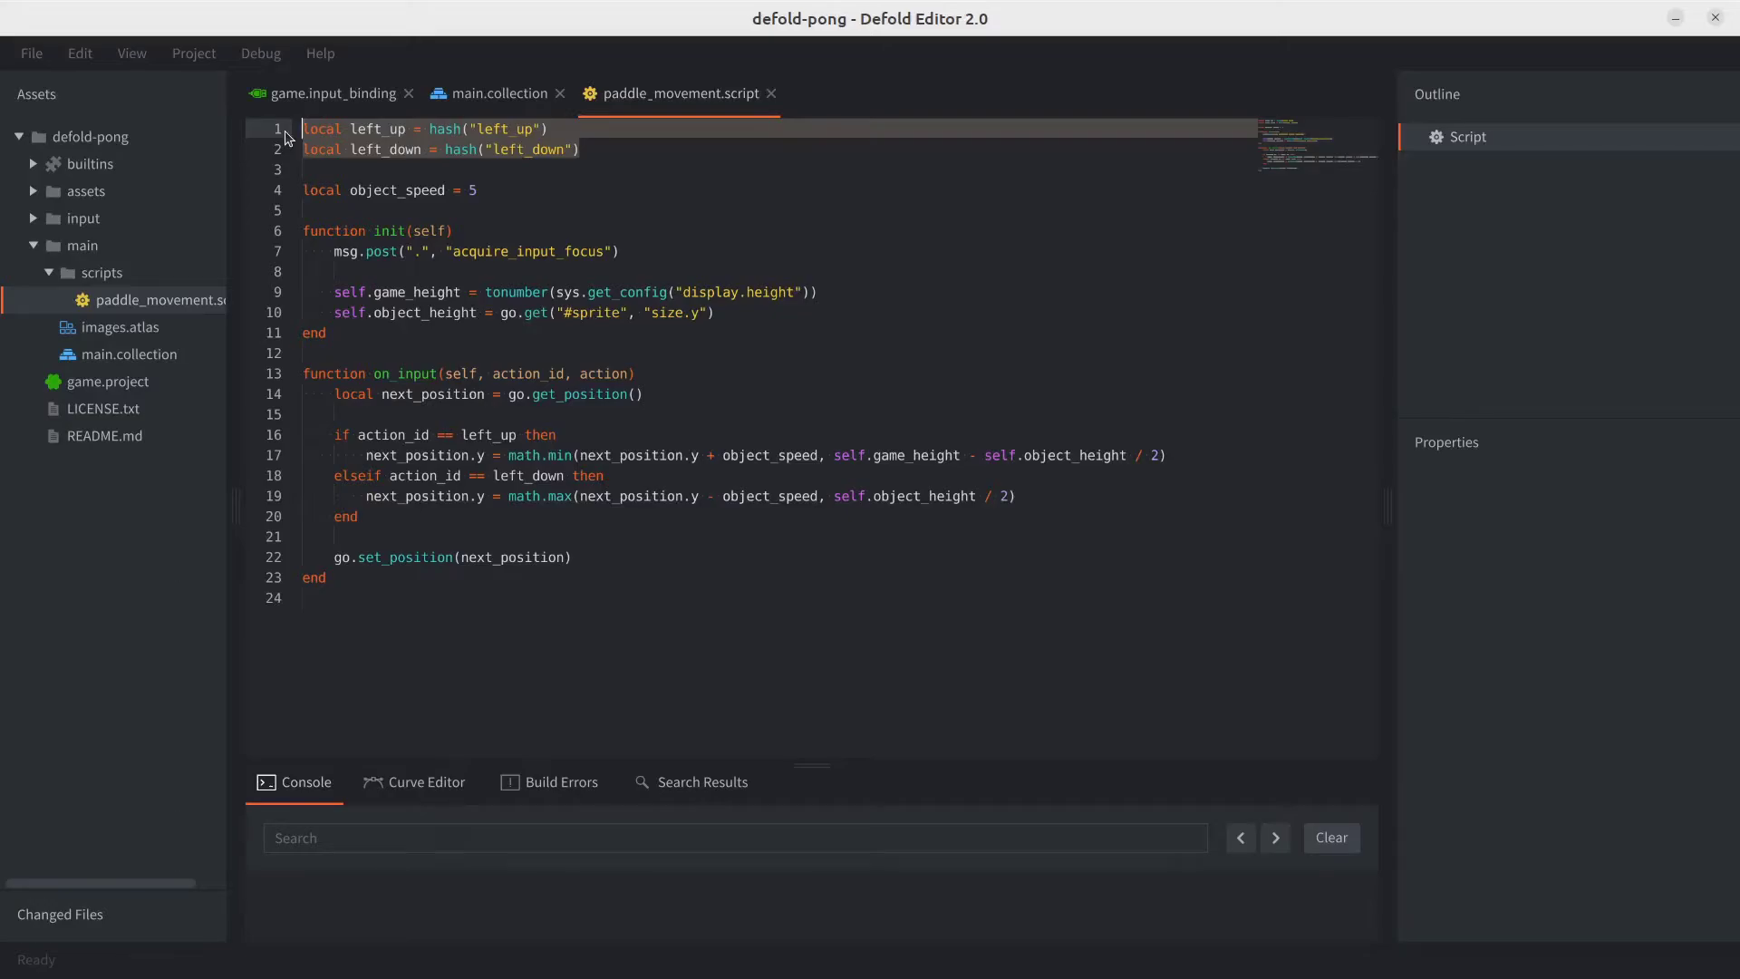
pyautogui.write('go.pro')
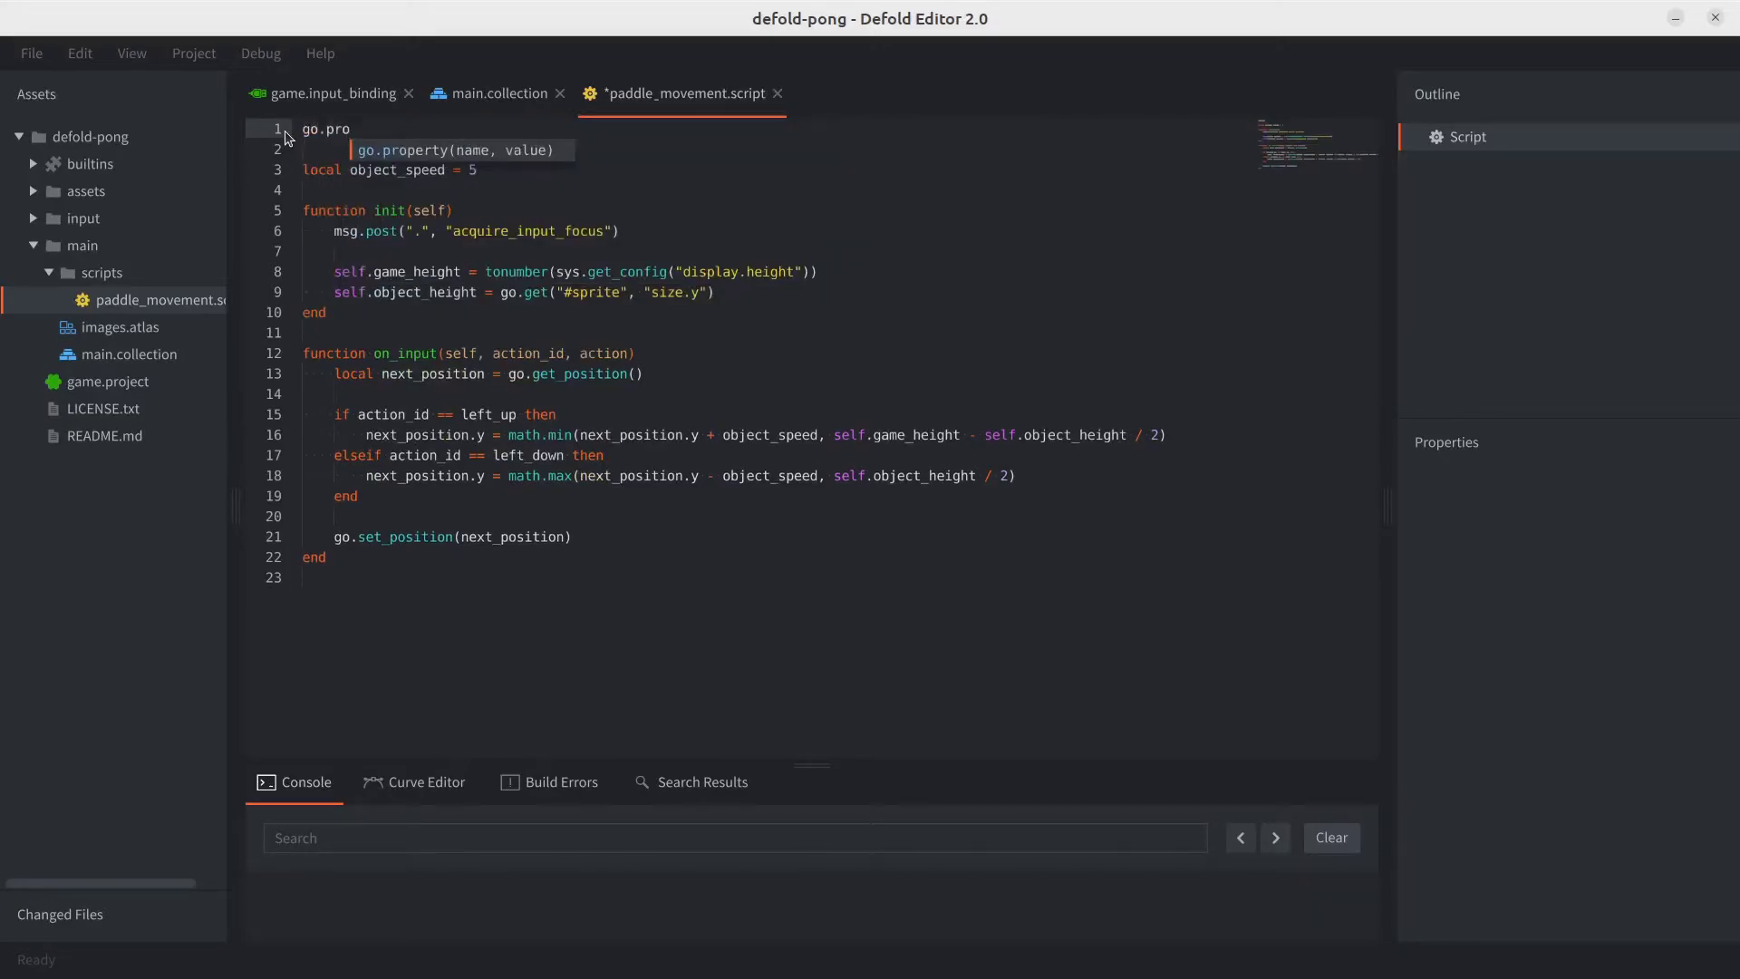
pyautogui.press('Return')
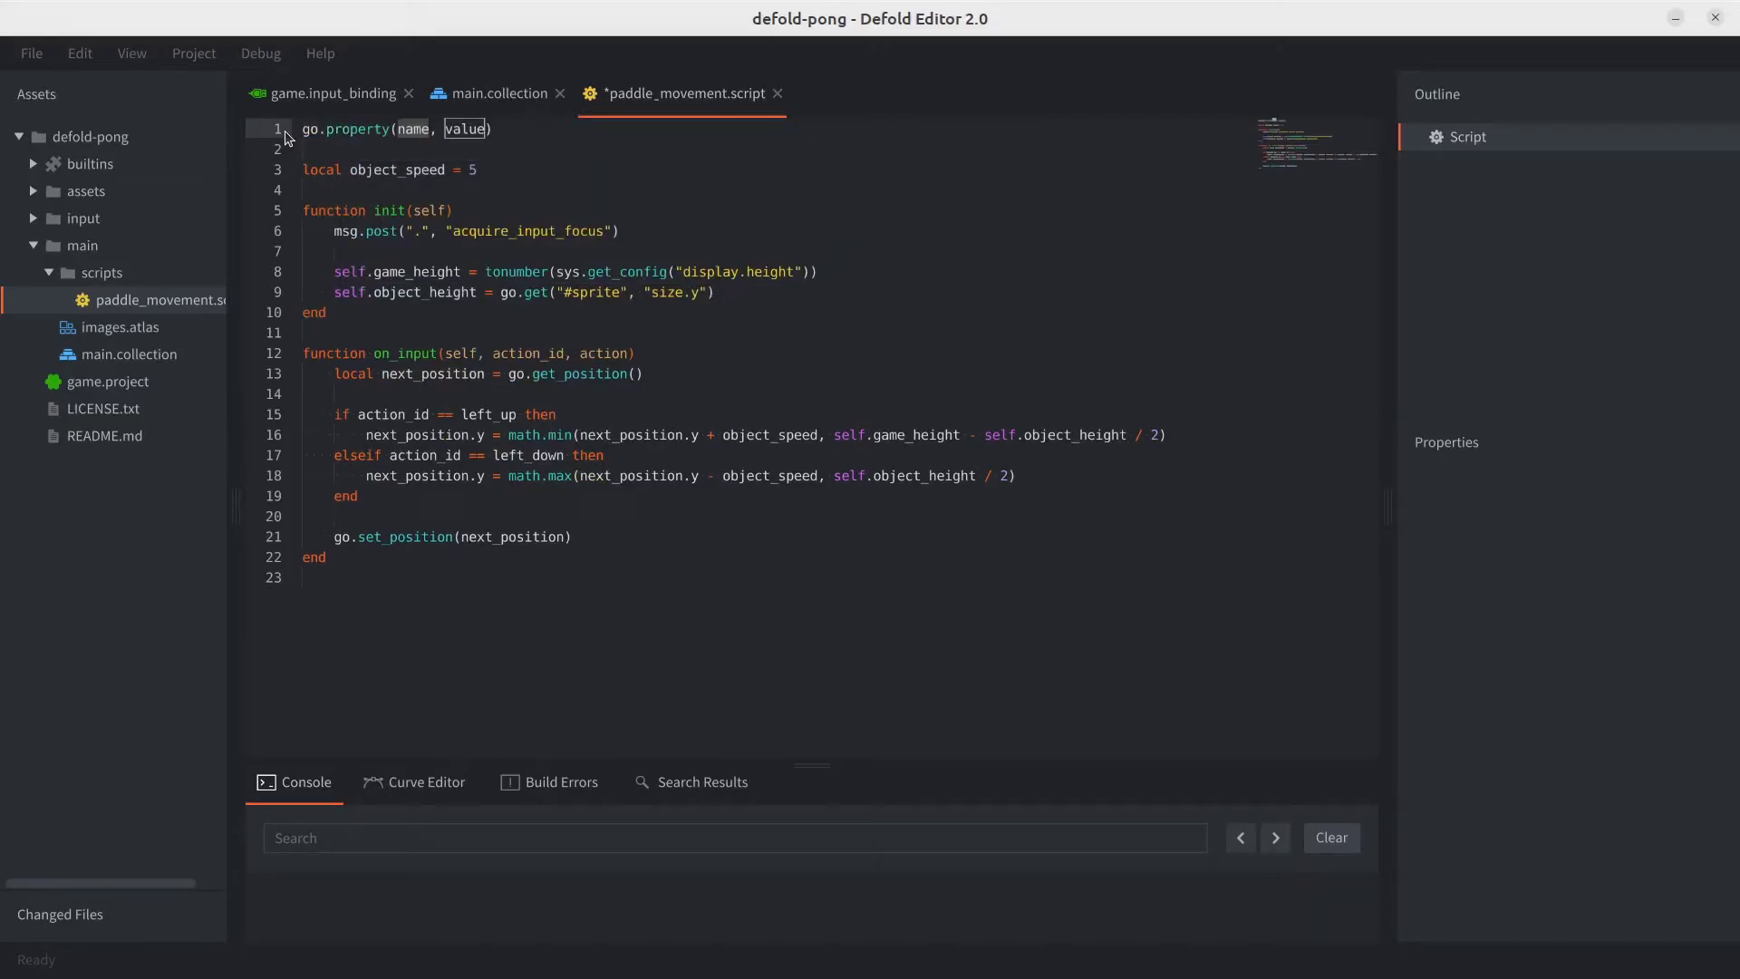
pyautogui.write('"')
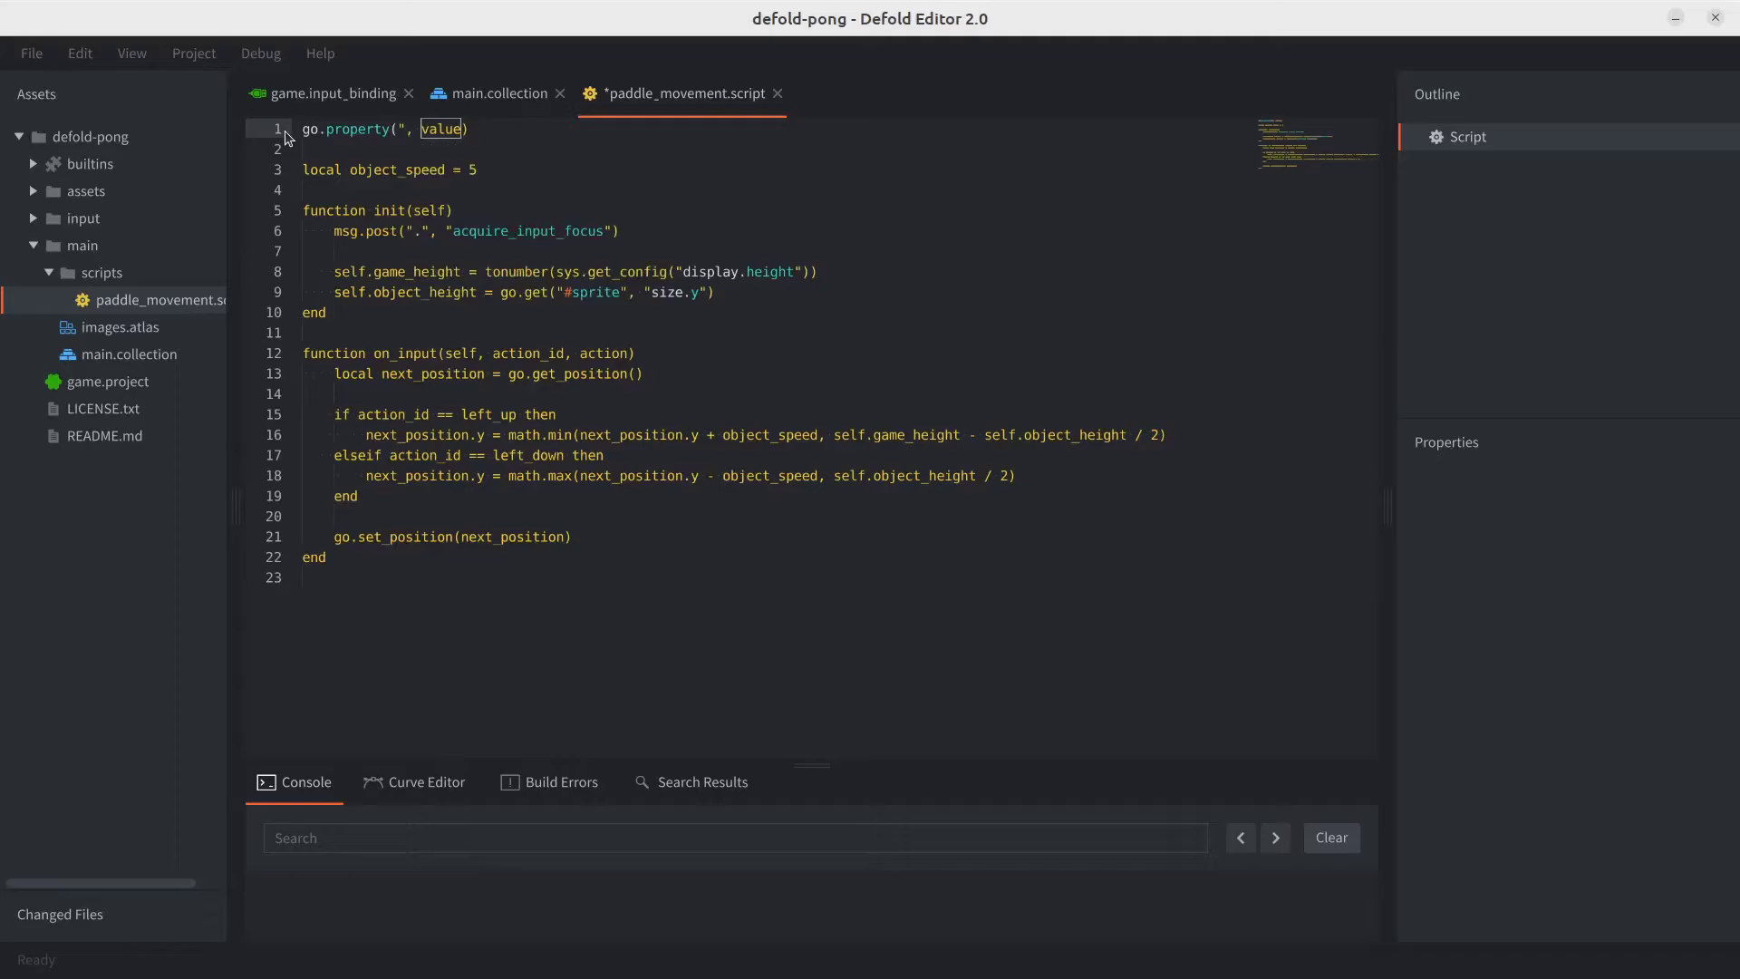
pyautogui.write('up_action"')
pyautogui.press('Tab')
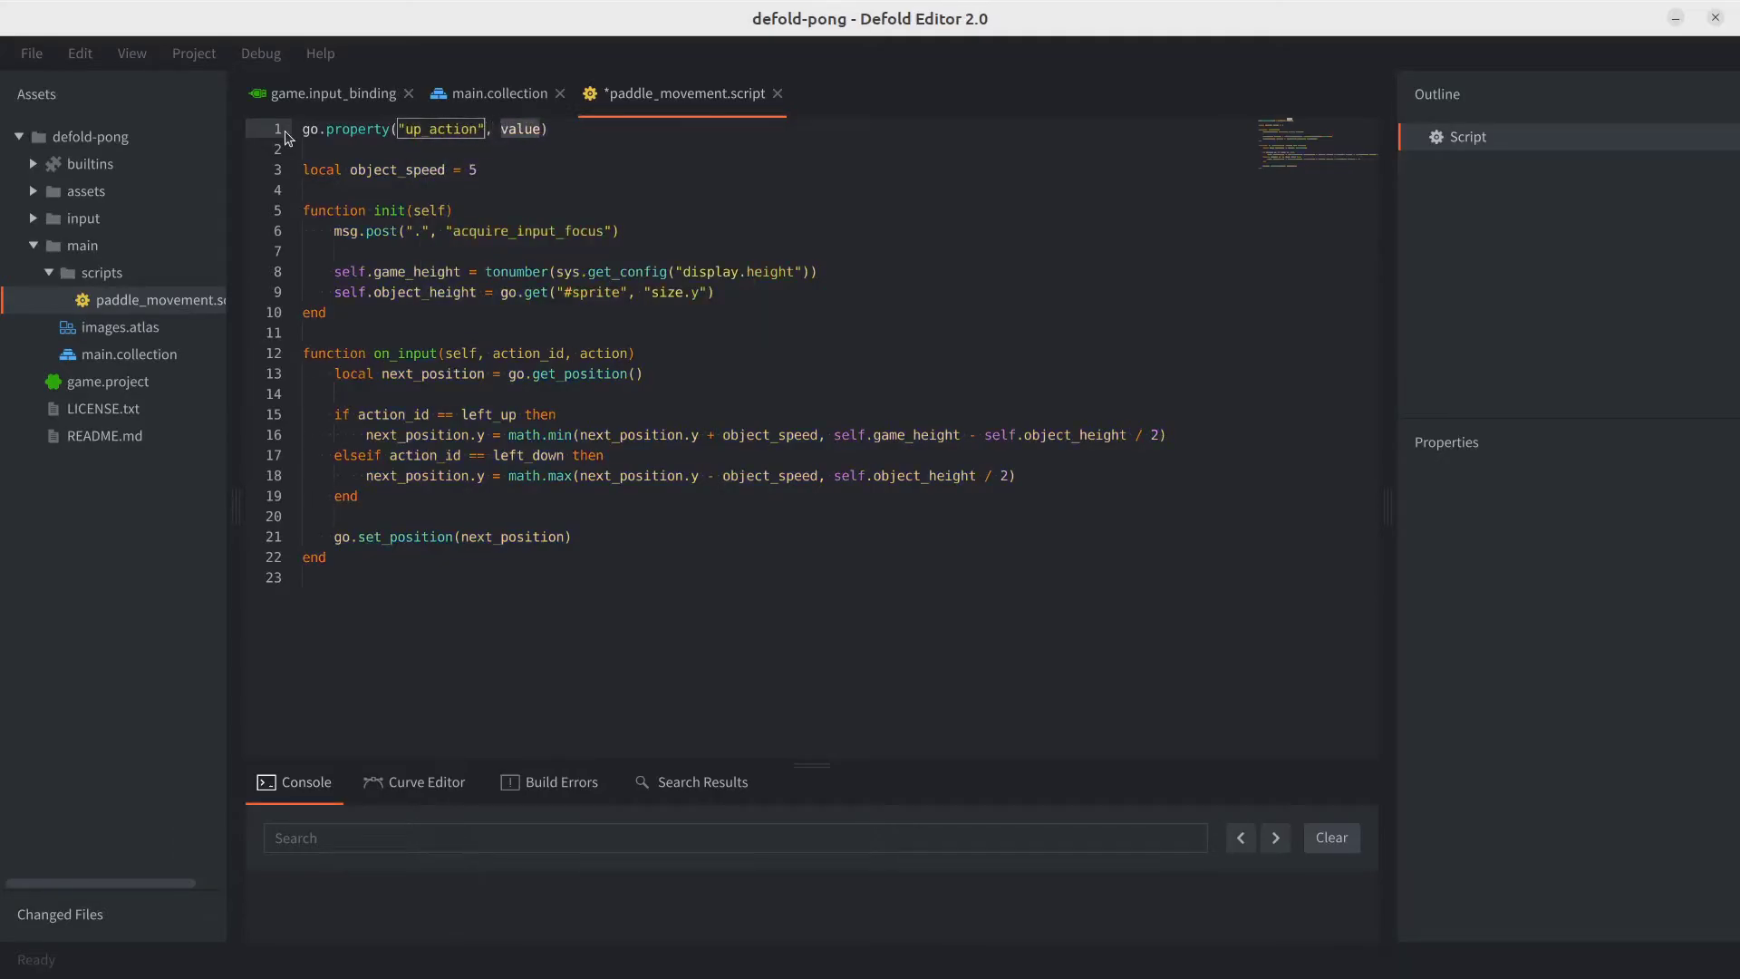
pyautogui.write('"left')
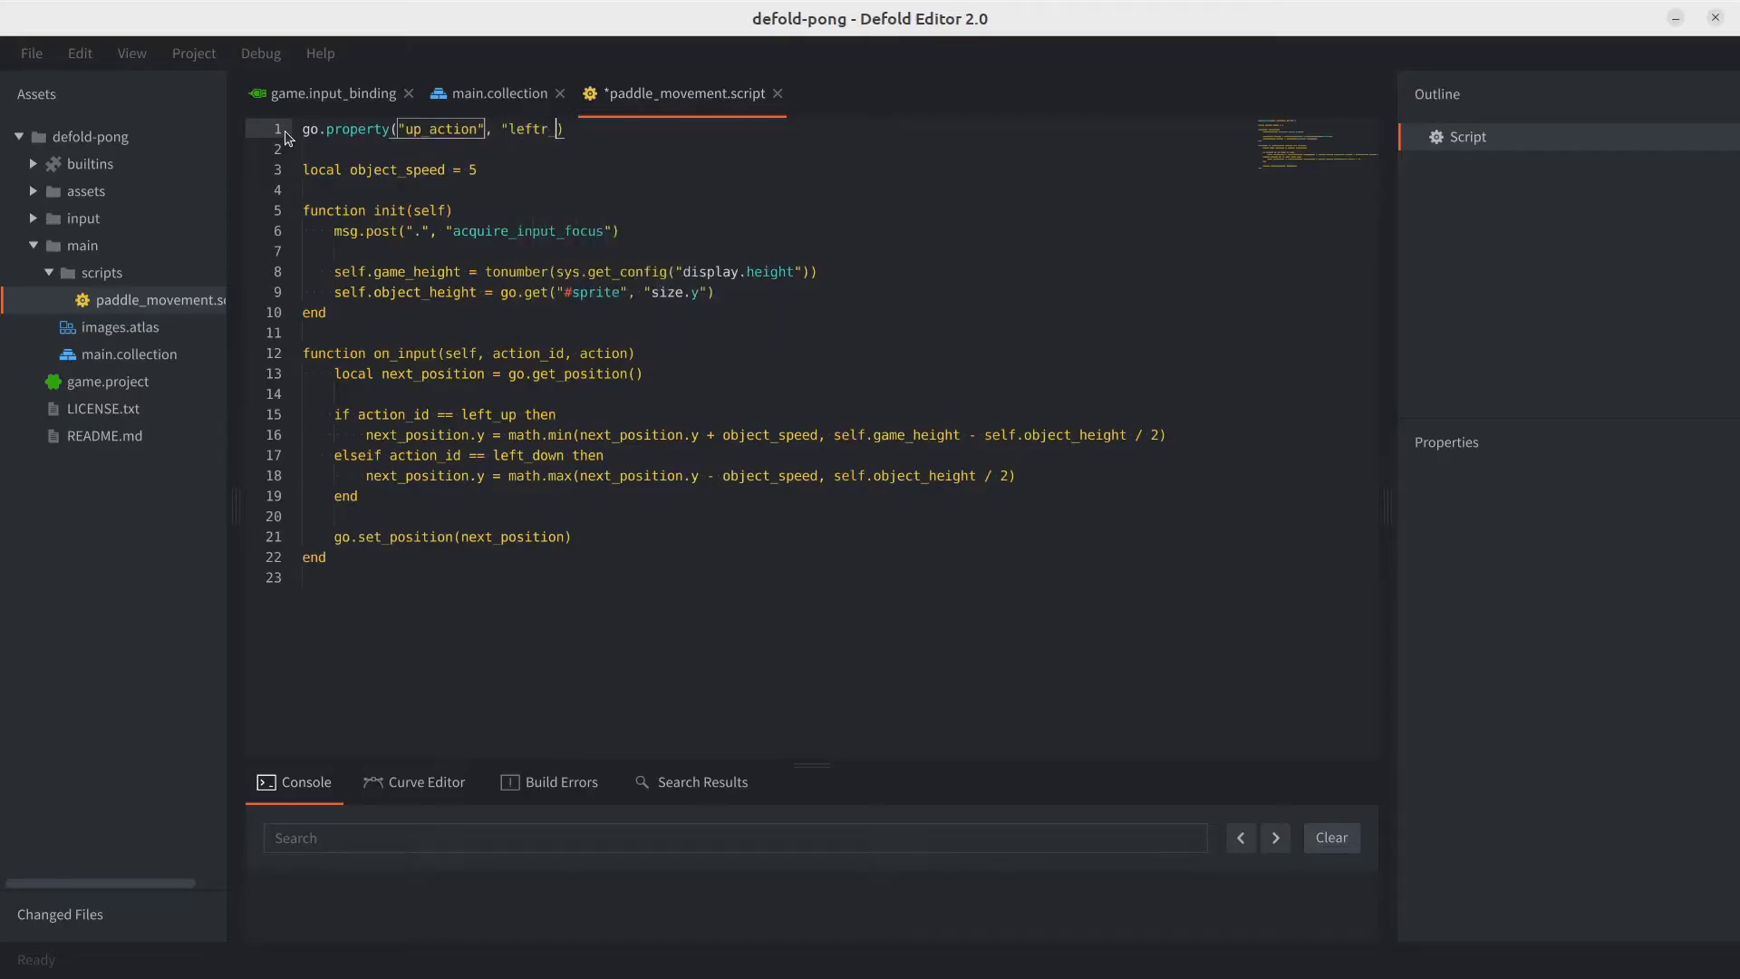
pyautogui.write('_up"')
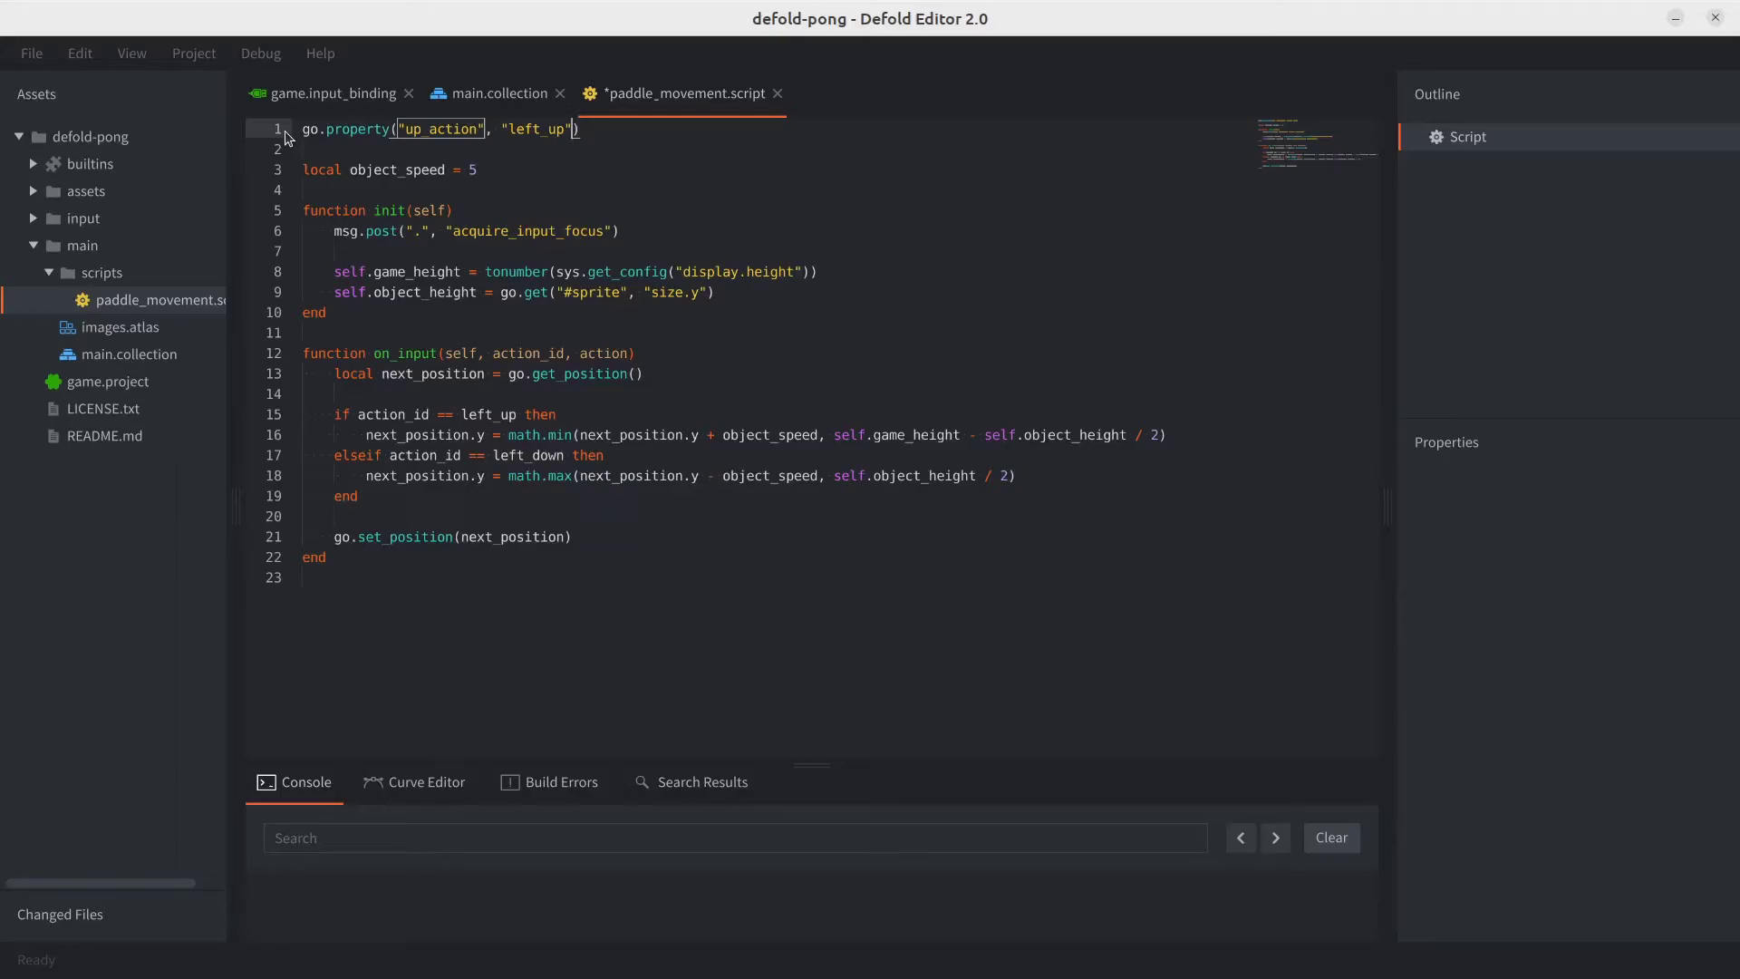
pyautogui.hotkey('ctrl', 's')
# Duplicate that line as a down_action property defaulting to "left_down" and save
pyautogui.press('Tab')
pyautogui.hotkey('shift', 'Home')
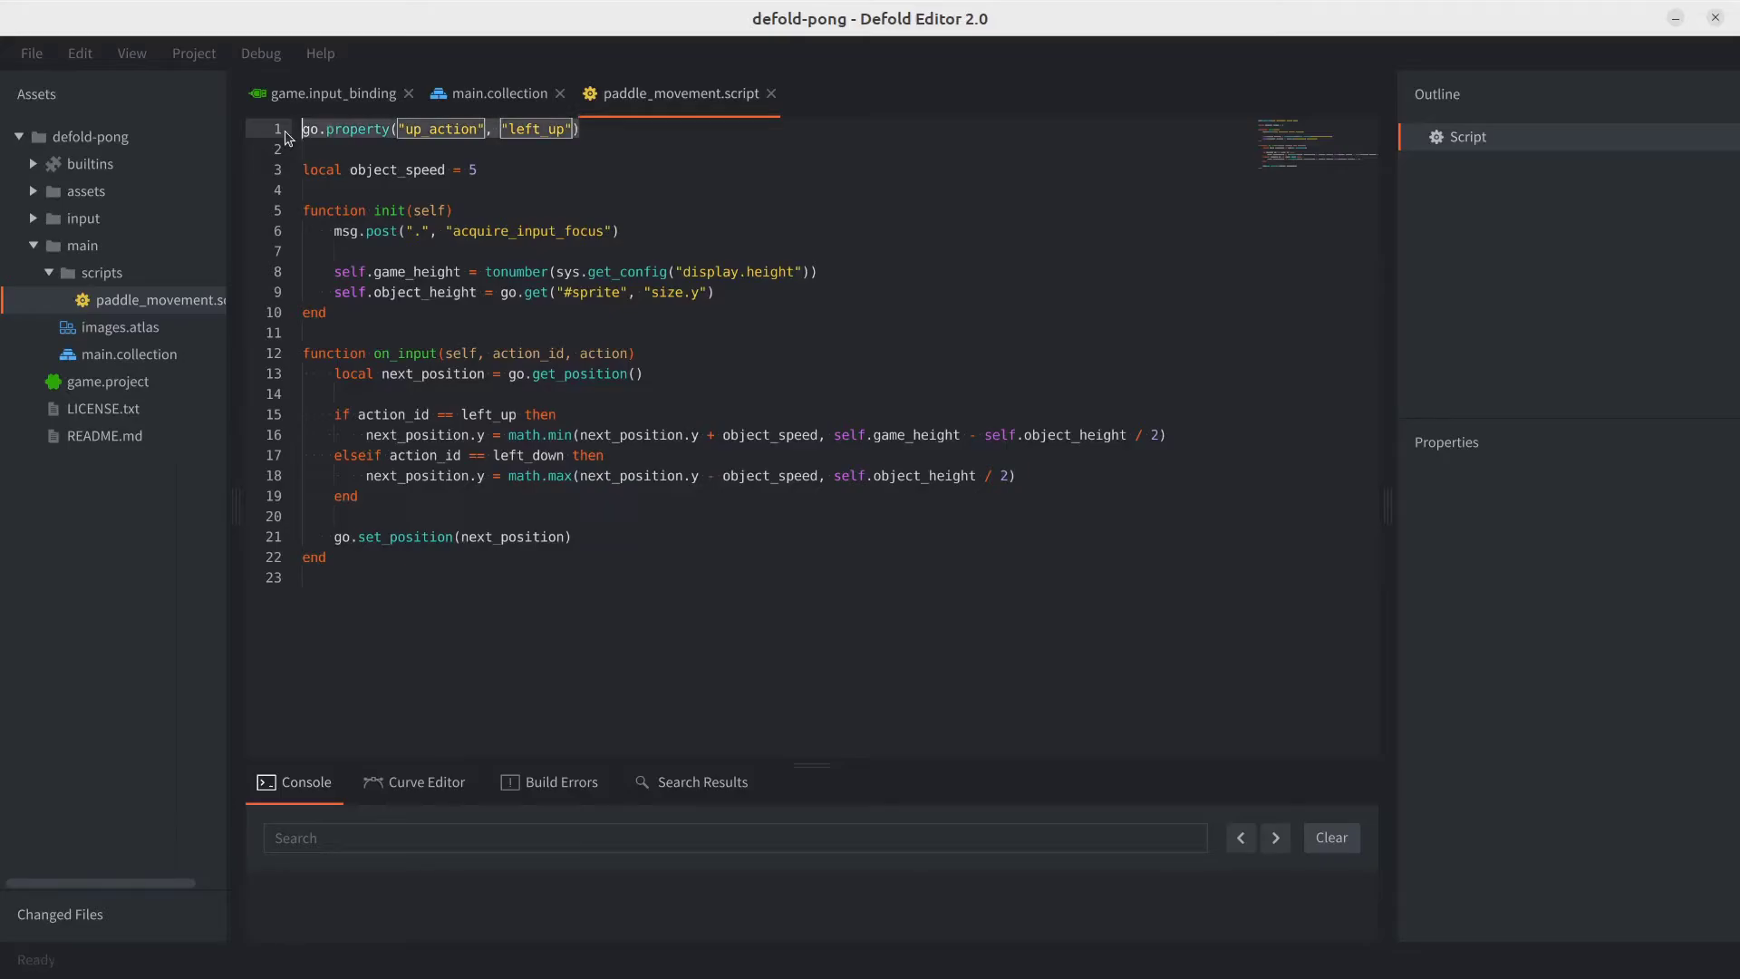
pyautogui.hotkey('ctrl', 'c')
pyautogui.press('End')
pyautogui.press('Return')
pyautogui.hotkey('ctrl', 'v')
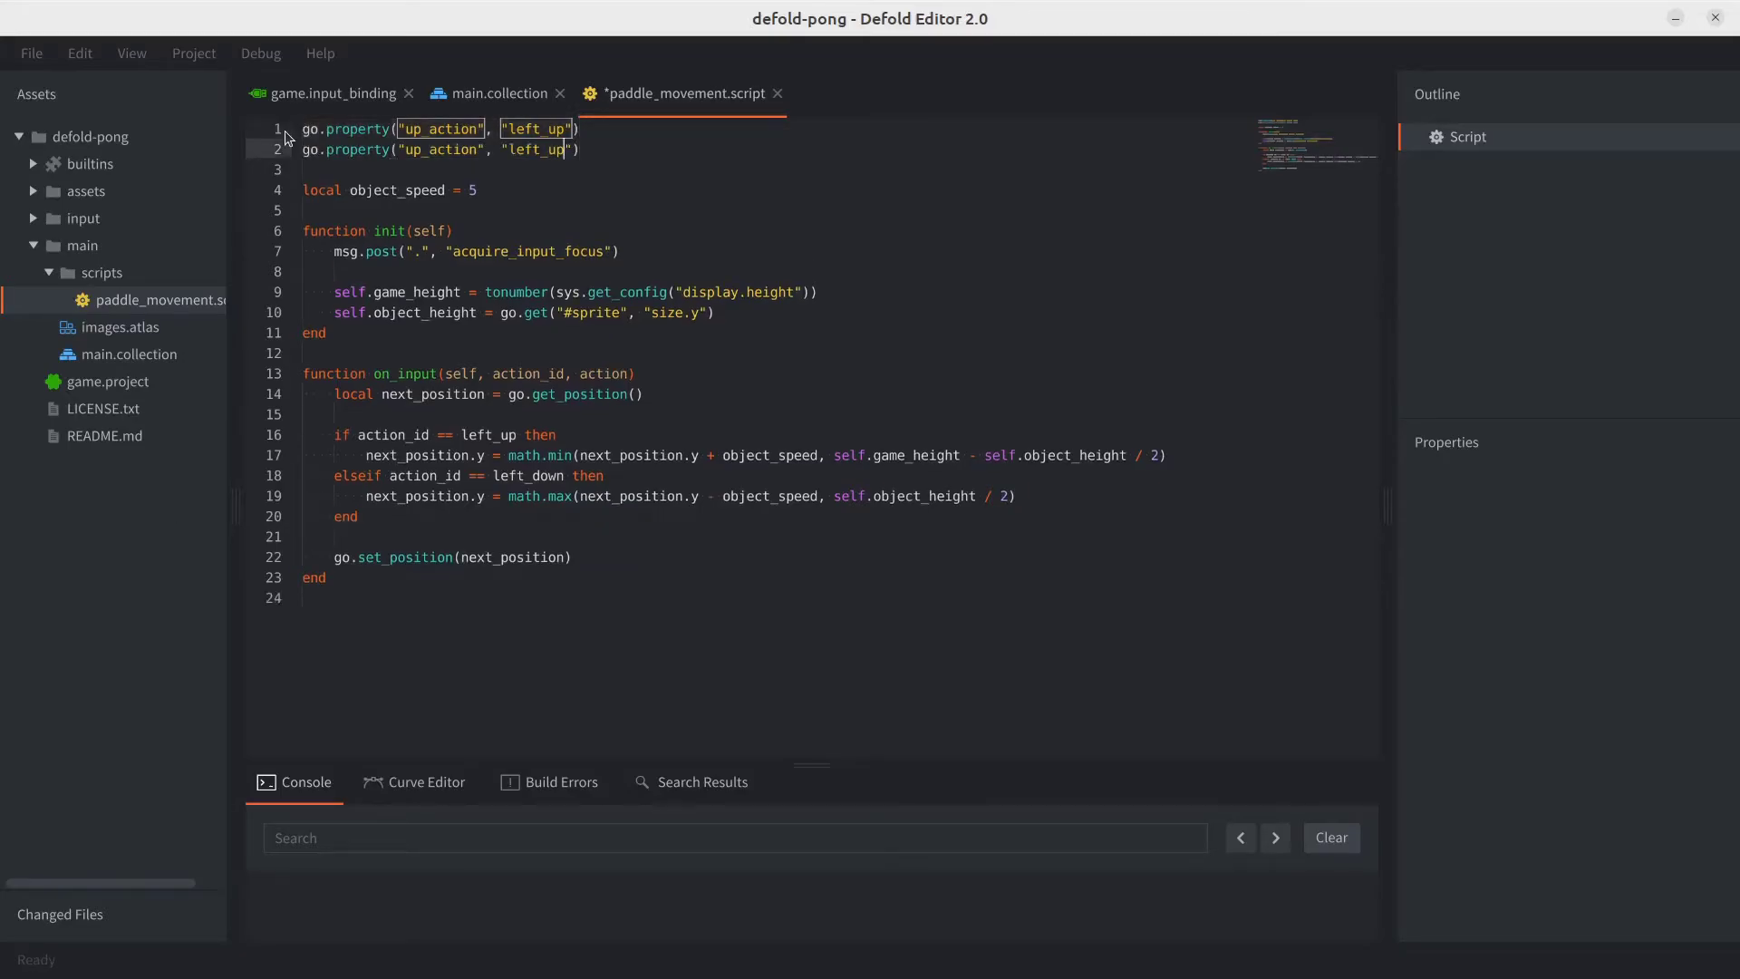
pyautogui.hotkey('ctrl', 'Left')
pyautogui.hotkey('ctrl', 'Left')
pyautogui.hotkey('ctrl', 'Left')
pyautogui.press('Right')
pyautogui.press('Right')
pyautogui.press('BackSpace')
pyautogui.press('BackSpace')
pyautogui.write('down')
pyautogui.press('Escape')
pyautogui.hotkey('ctrl', 'Right')
pyautogui.press('Right')
pyautogui.press('Right')
pyautogui.press('Right')
pyautogui.press('End')
pyautogui.press('Left')
pyautogui.press('Left')
pyautogui.press('BackSpace')
pyautogui.press('BackSpace')
pyautogui.write('down')
pyautogui.hotkey('ctrl', 's')
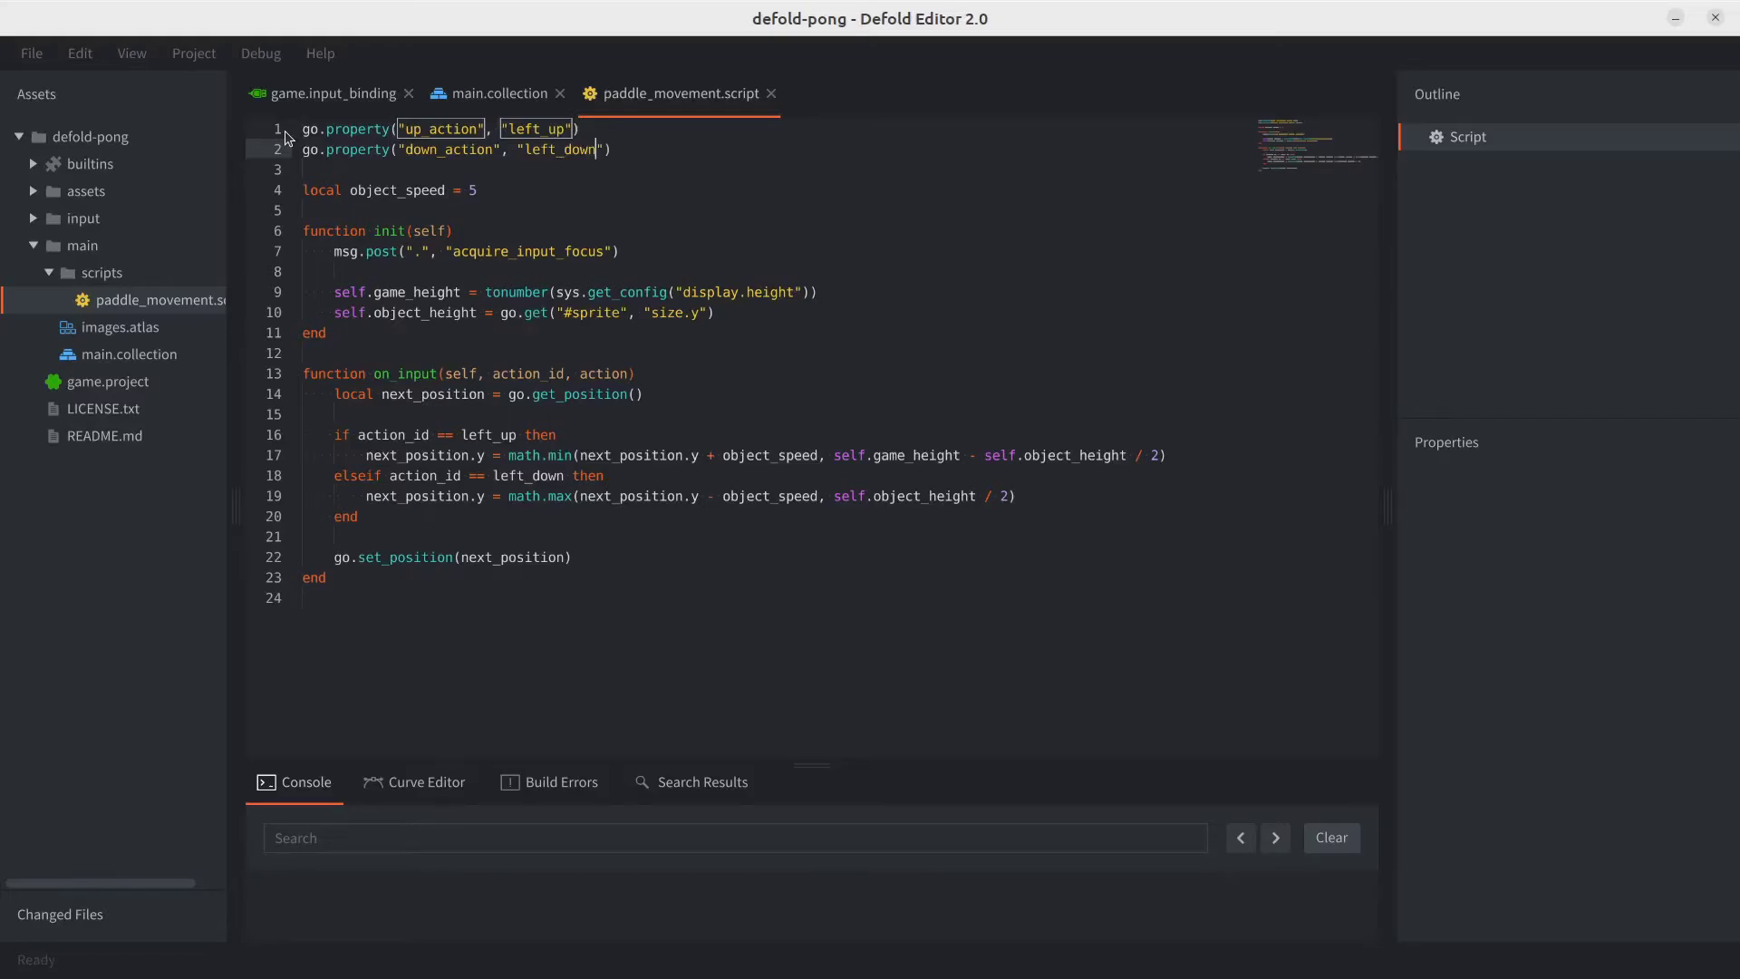
# Wrap the up_action default in hash(), making it hash("left_up")
pyautogui.press('Up')
pyautogui.press('Left')
pyautogui.press('Left')
pyautogui.press('Left')
pyautogui.press('Left')
pyautogui.press('Left')
pyautogui.press('Left')
pyautogui.press('Left')
pyautogui.press('Left')
pyautogui.press('Left')
pyautogui.press('Left')
pyautogui.write('hasd')
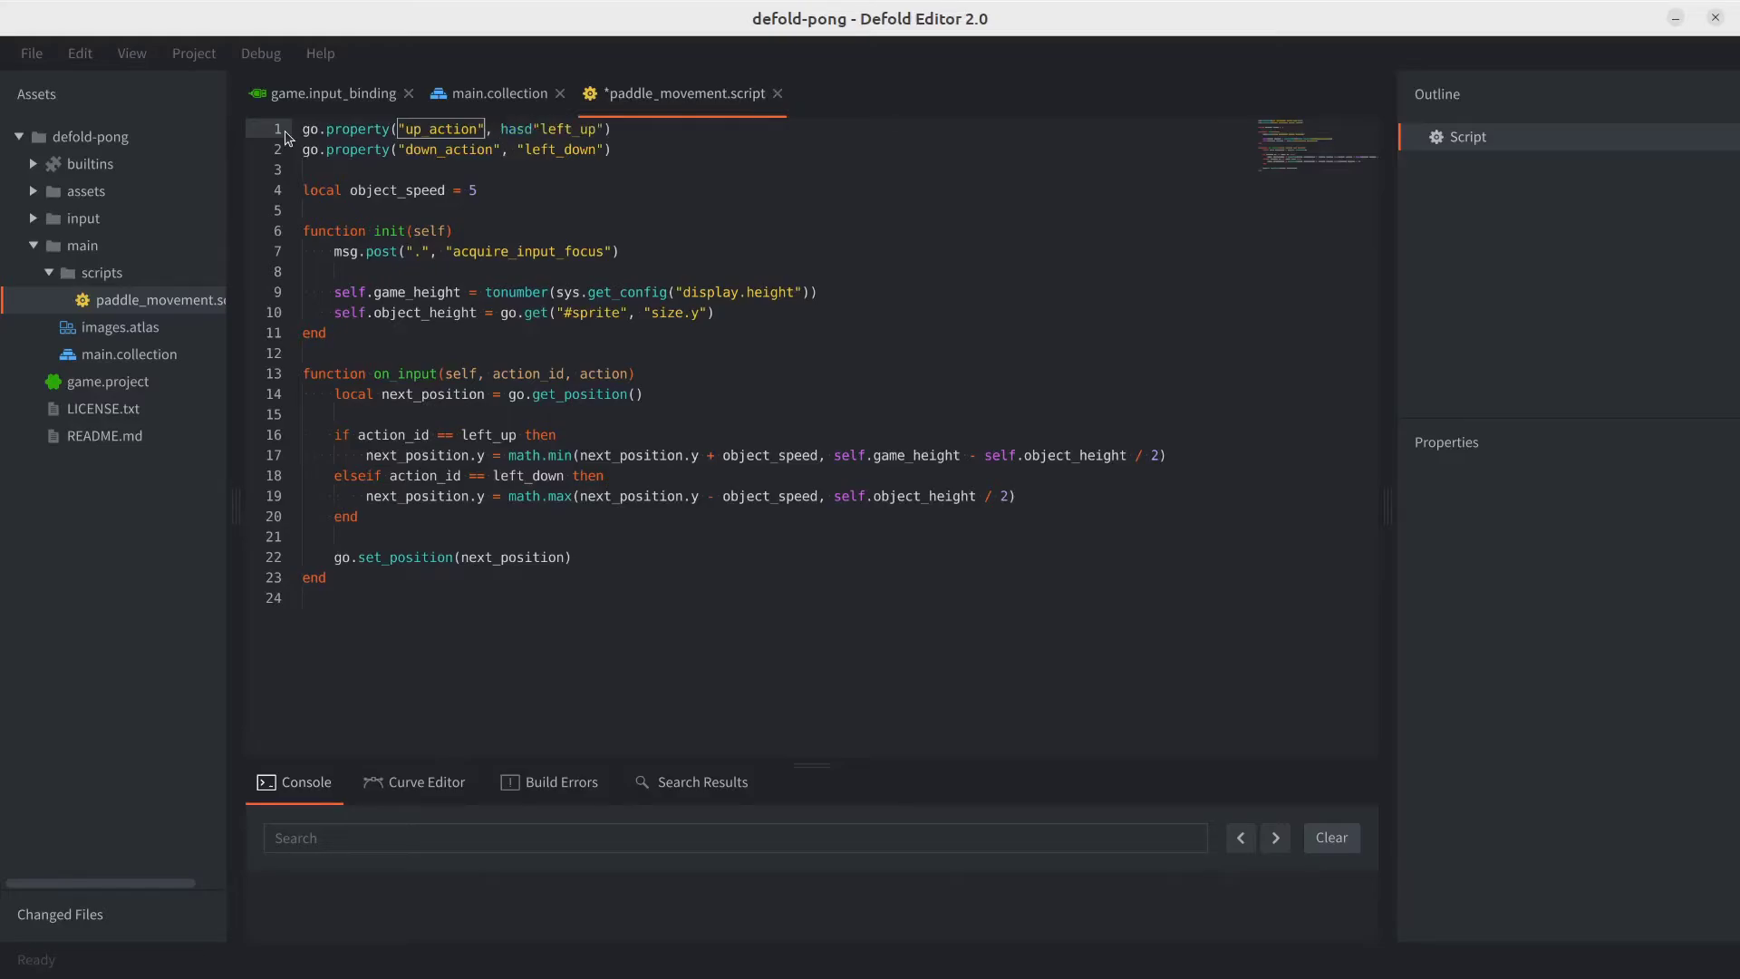
pyautogui.press('BackSpace')
pyautogui.write('h')
pyautogui.press('Return')
pyautogui.press('Delete')
pyautogui.press('Delete')
pyautogui.press('End')
pyautogui.write(')')
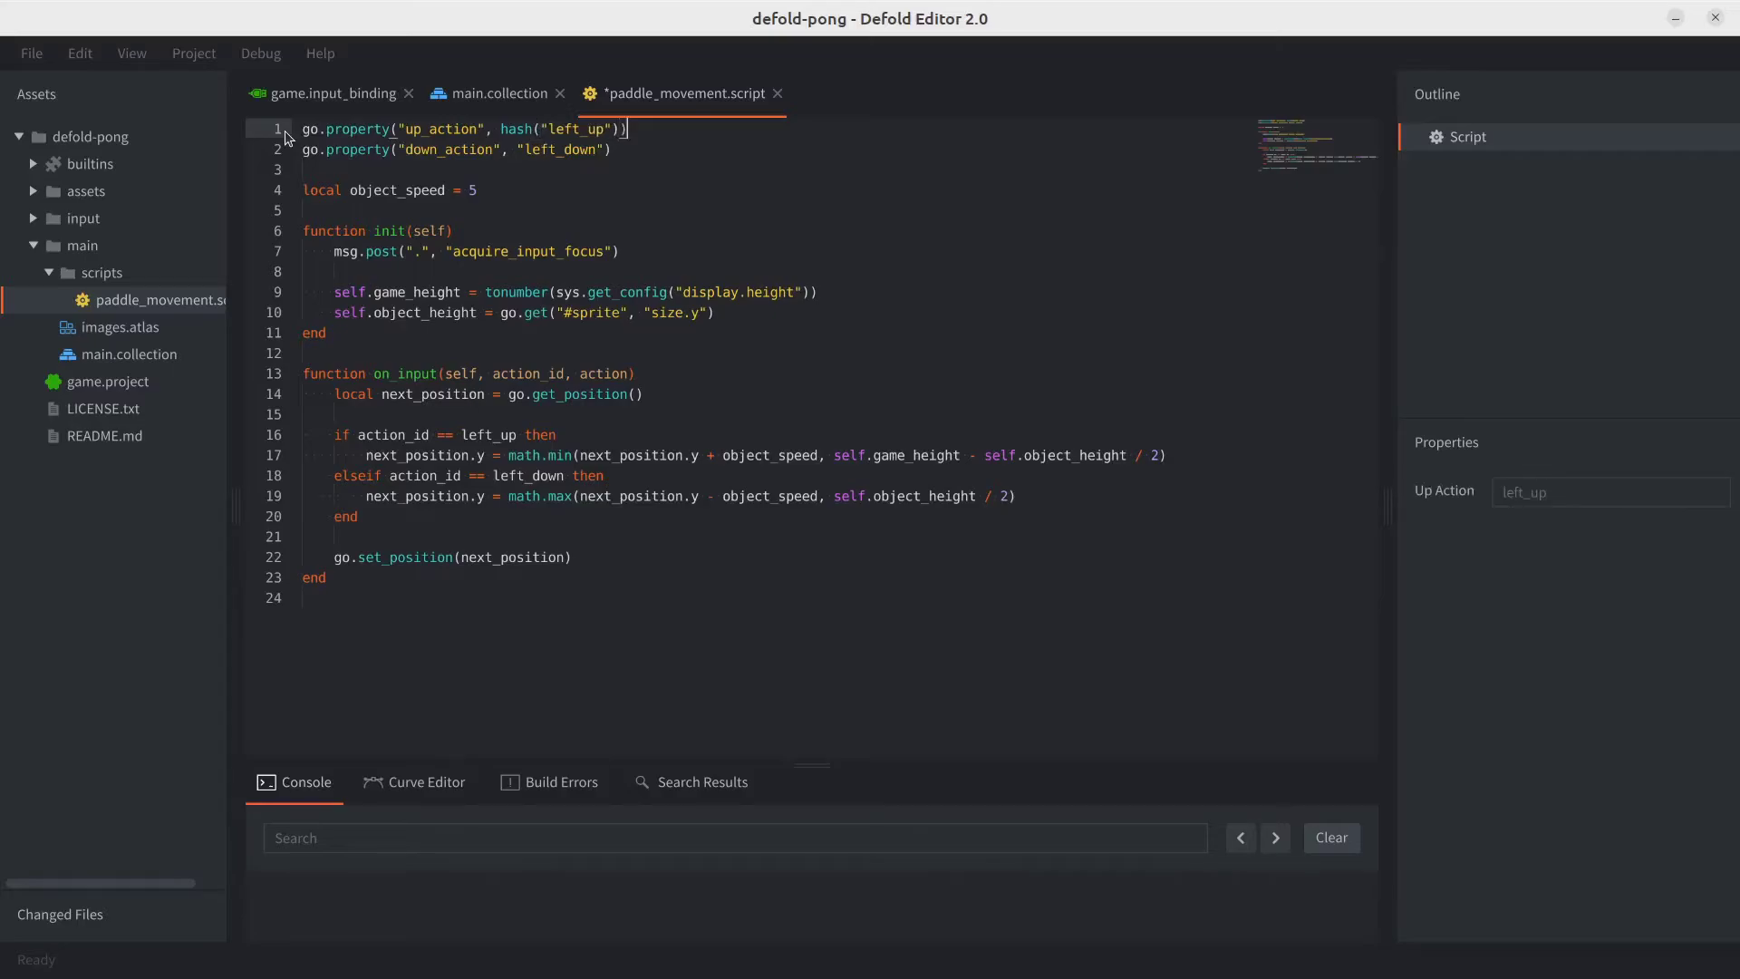
# Wrap the down_action default in hash("left_down") and save the script
pyautogui.press('Down')
pyautogui.write(')')
pyautogui.hotkey('ctrl', 'Left')
pyautogui.hotkey('ctrl', 'Left')
pyautogui.hotkey('ctrl', 'Left')
pyautogui.write('hash')
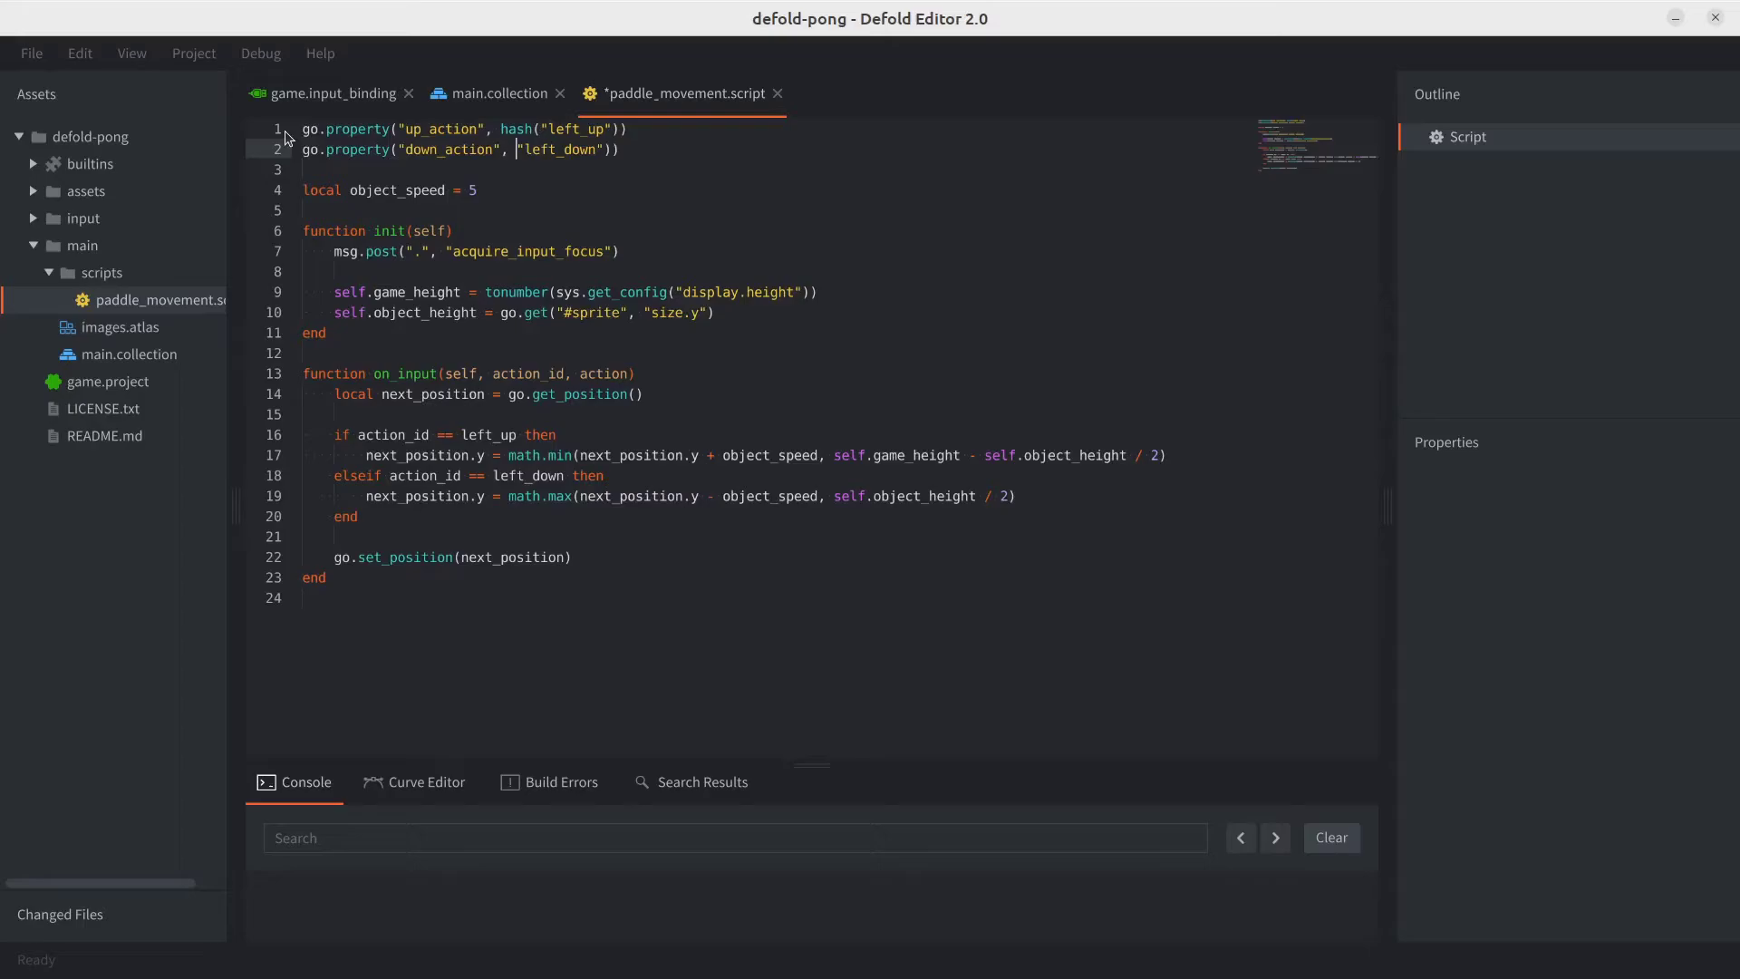
pyautogui.press('Return')
pyautogui.hotkey('ctrl', 's')
pyautogui.press('Delete')
pyautogui.press('Delete')
pyautogui.hotkey('ctrl', 's')
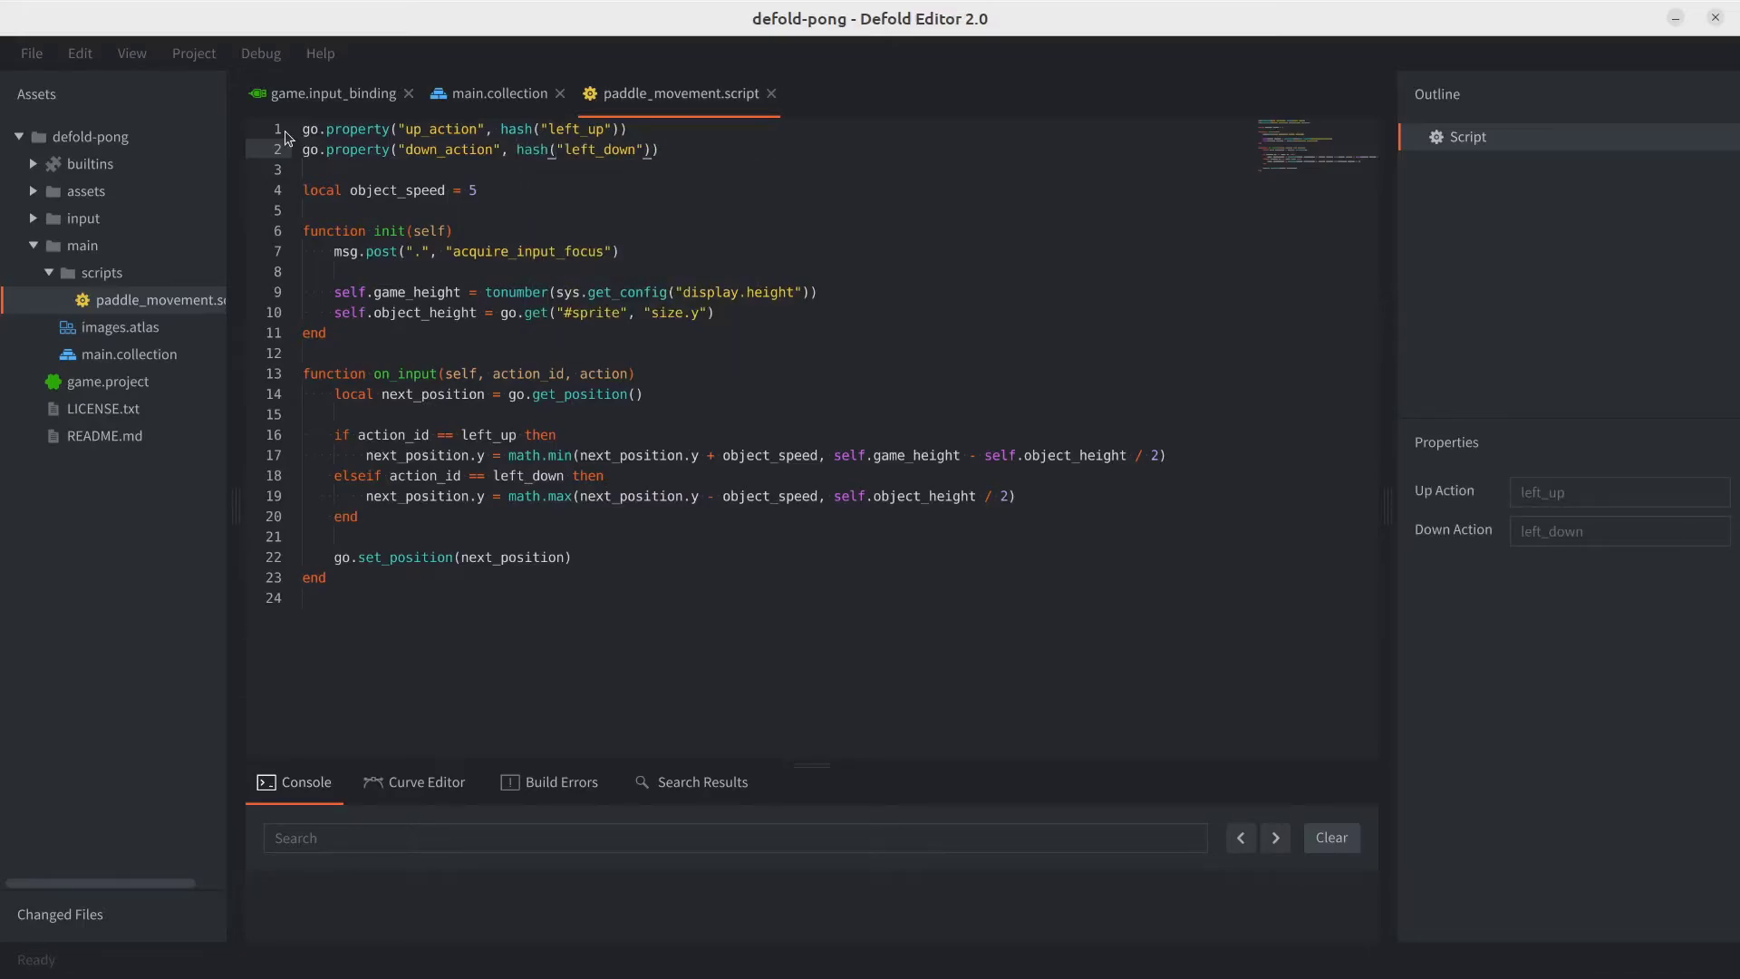
pyautogui.doubleClick(122, 359)
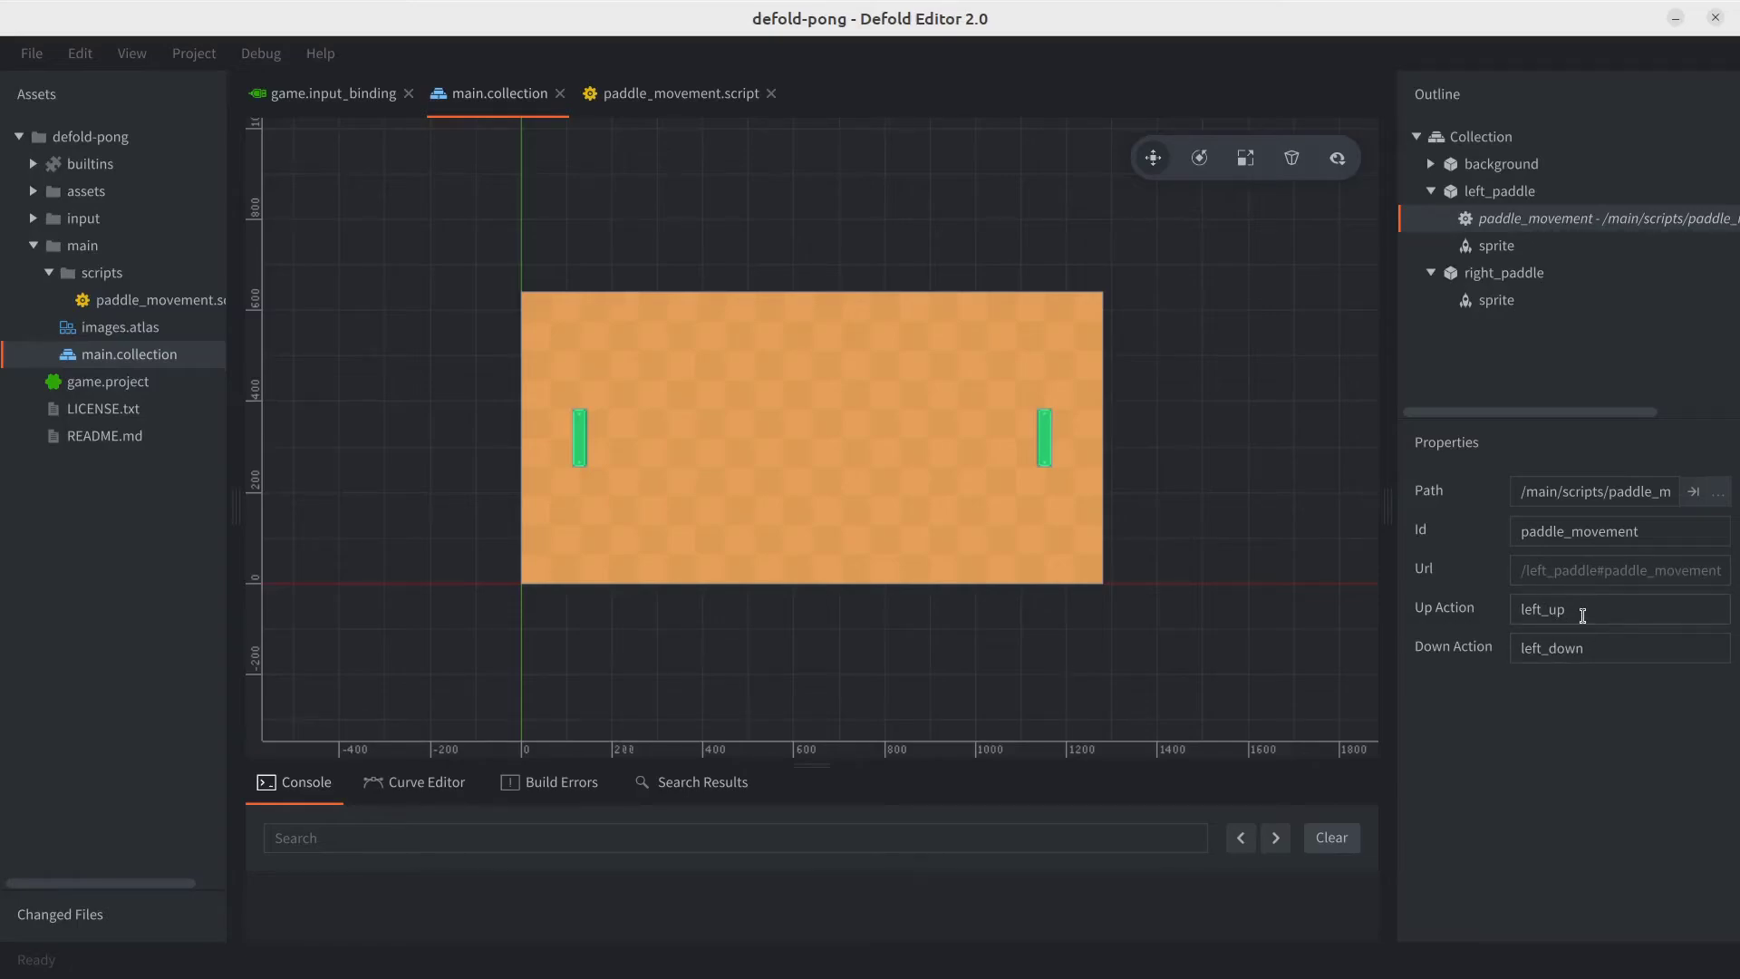
pyautogui.click(707, 96)
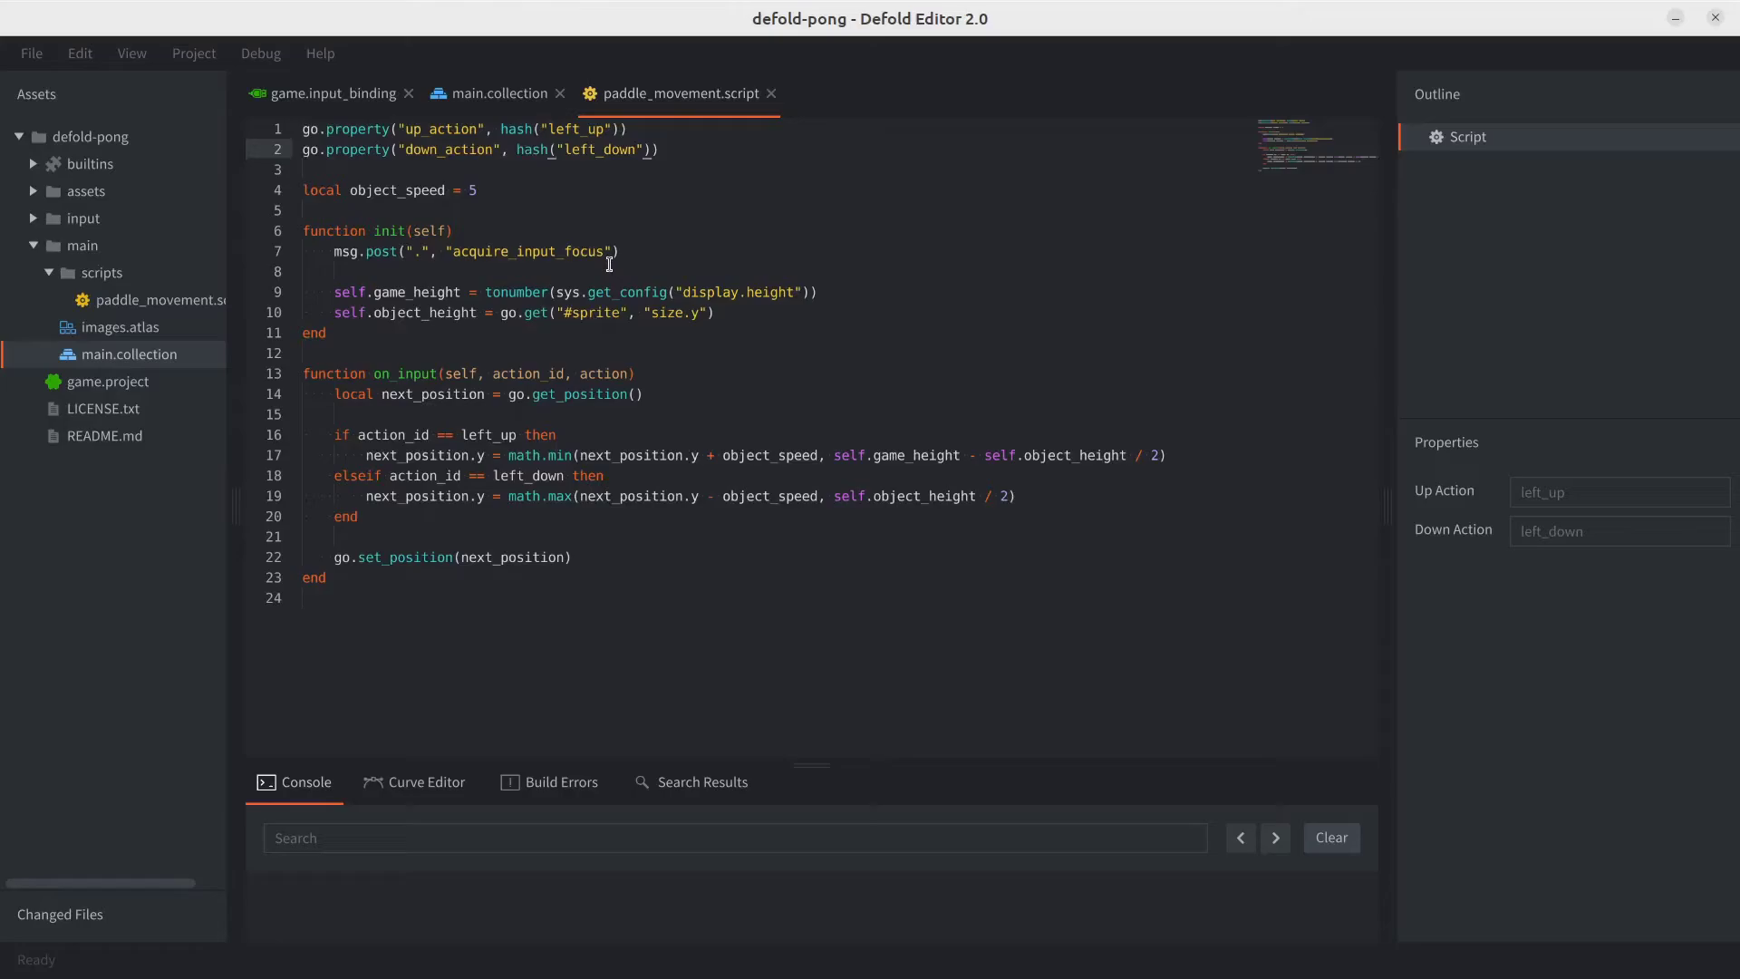
pyautogui.press('BackSpace')
pyautogui.press('BackSpace')
pyautogui.press('BackSpace')
pyautogui.press('BackSpace')
pyautogui.press('BackSpace')
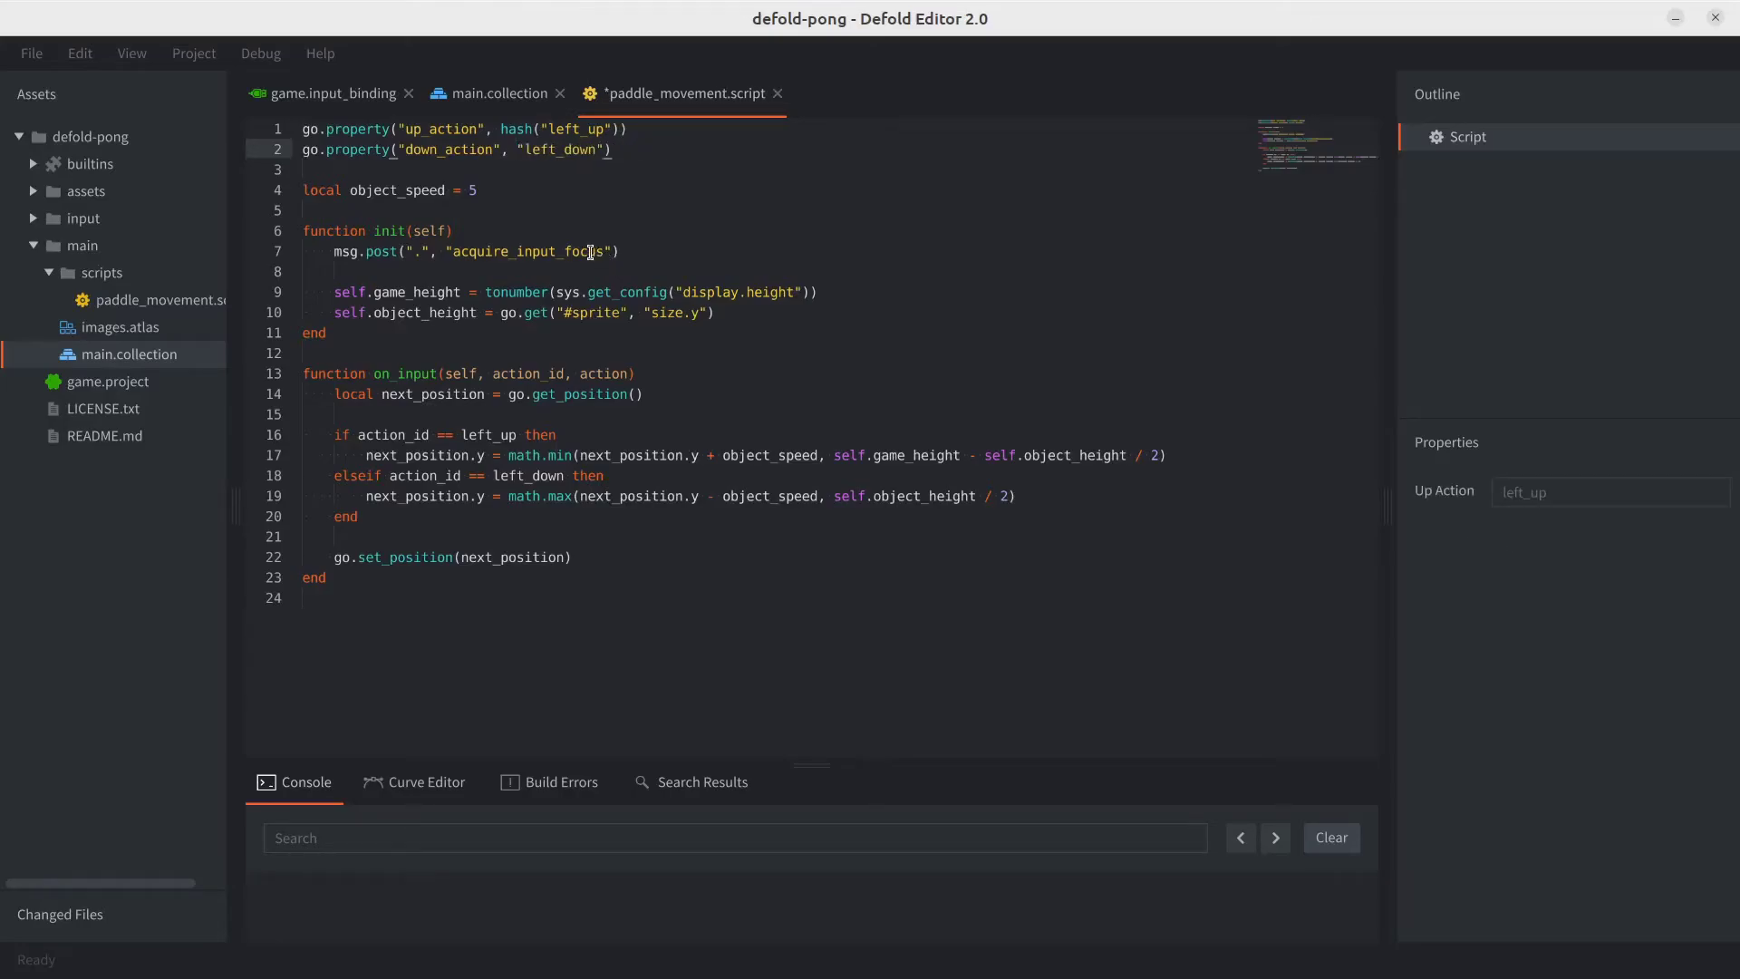
pyautogui.press('Up')
pyautogui.press('BackSpace')
pyautogui.press('BackSpace')
pyautogui.press('BackSpace')
pyautogui.press('BackSpace')
pyautogui.press('BackSpace')
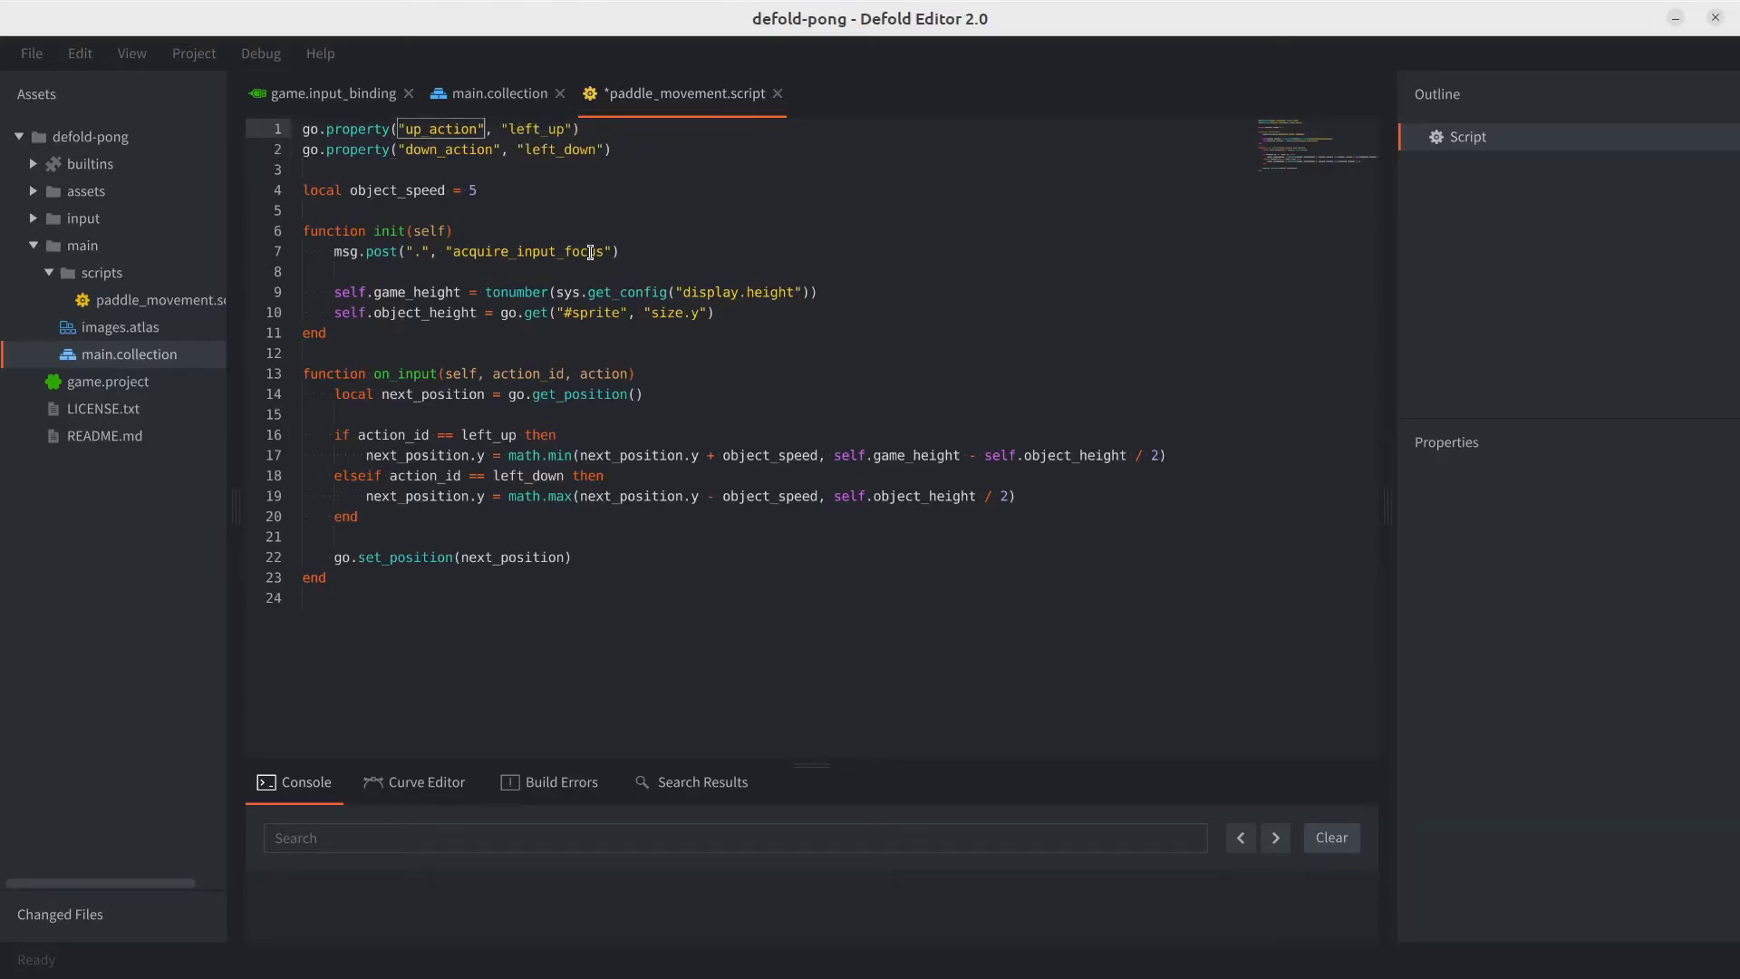
pyautogui.hotkey('ctrl', 's')
pyautogui.click(486, 94)
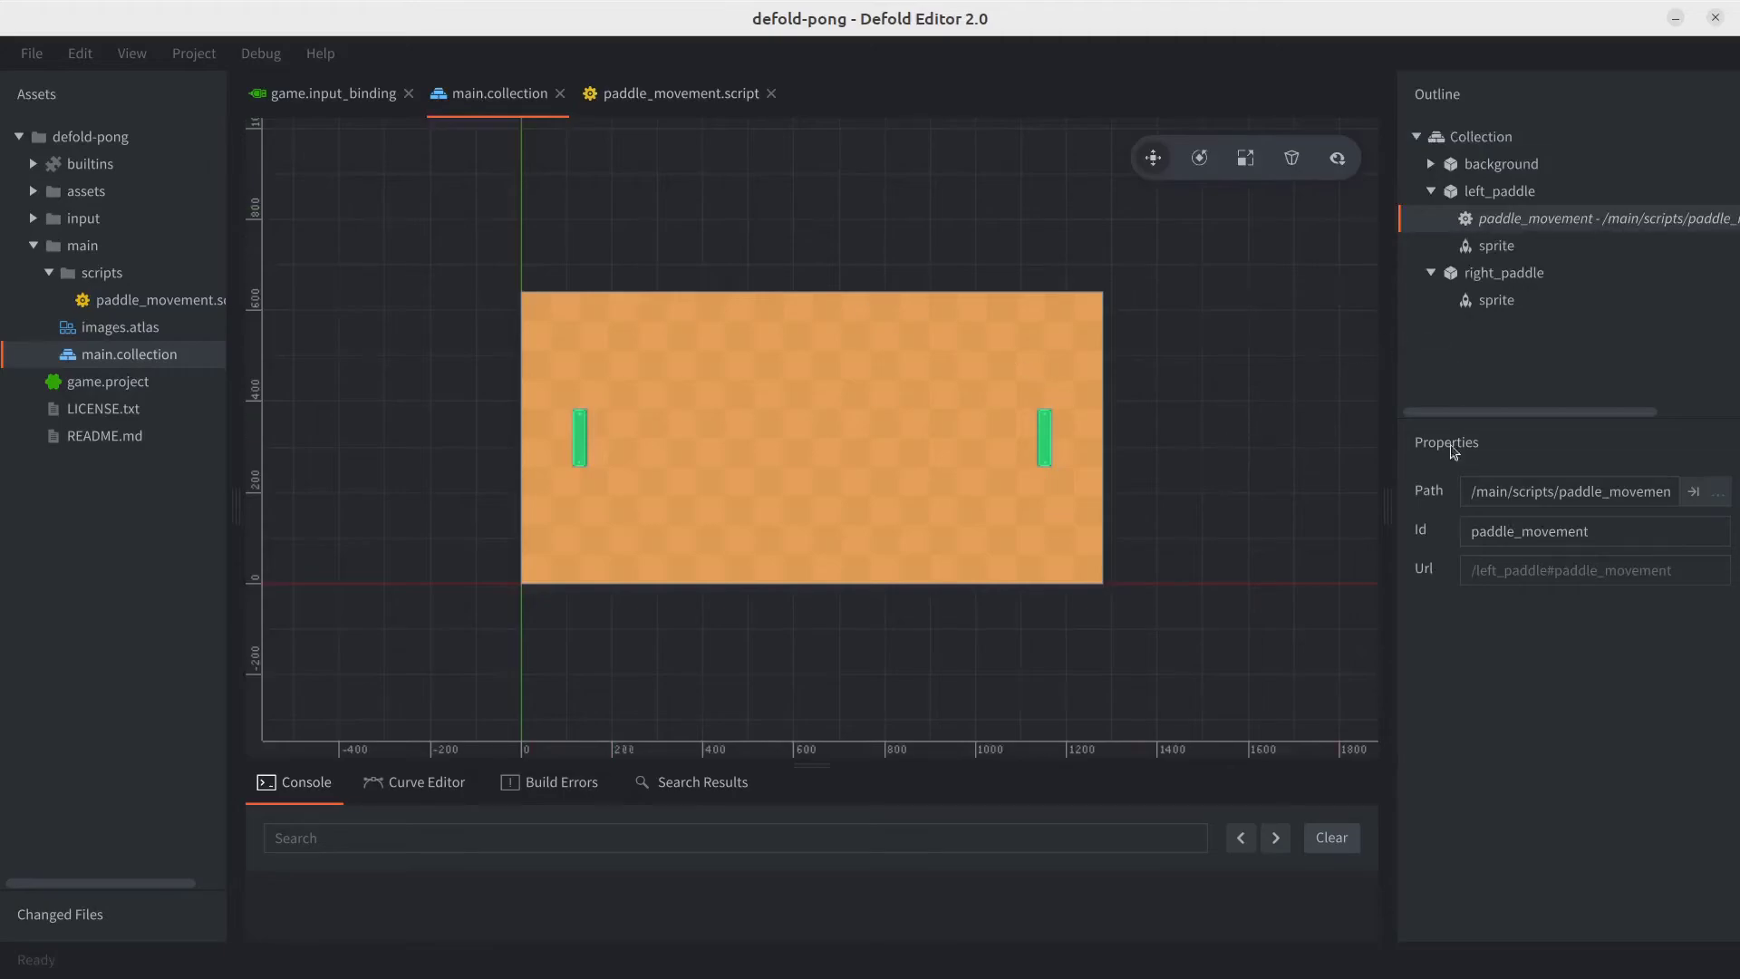
pyautogui.click(690, 103)
pyautogui.write('hash("left_up')
pyautogui.press('End')
pyautogui.write(')')
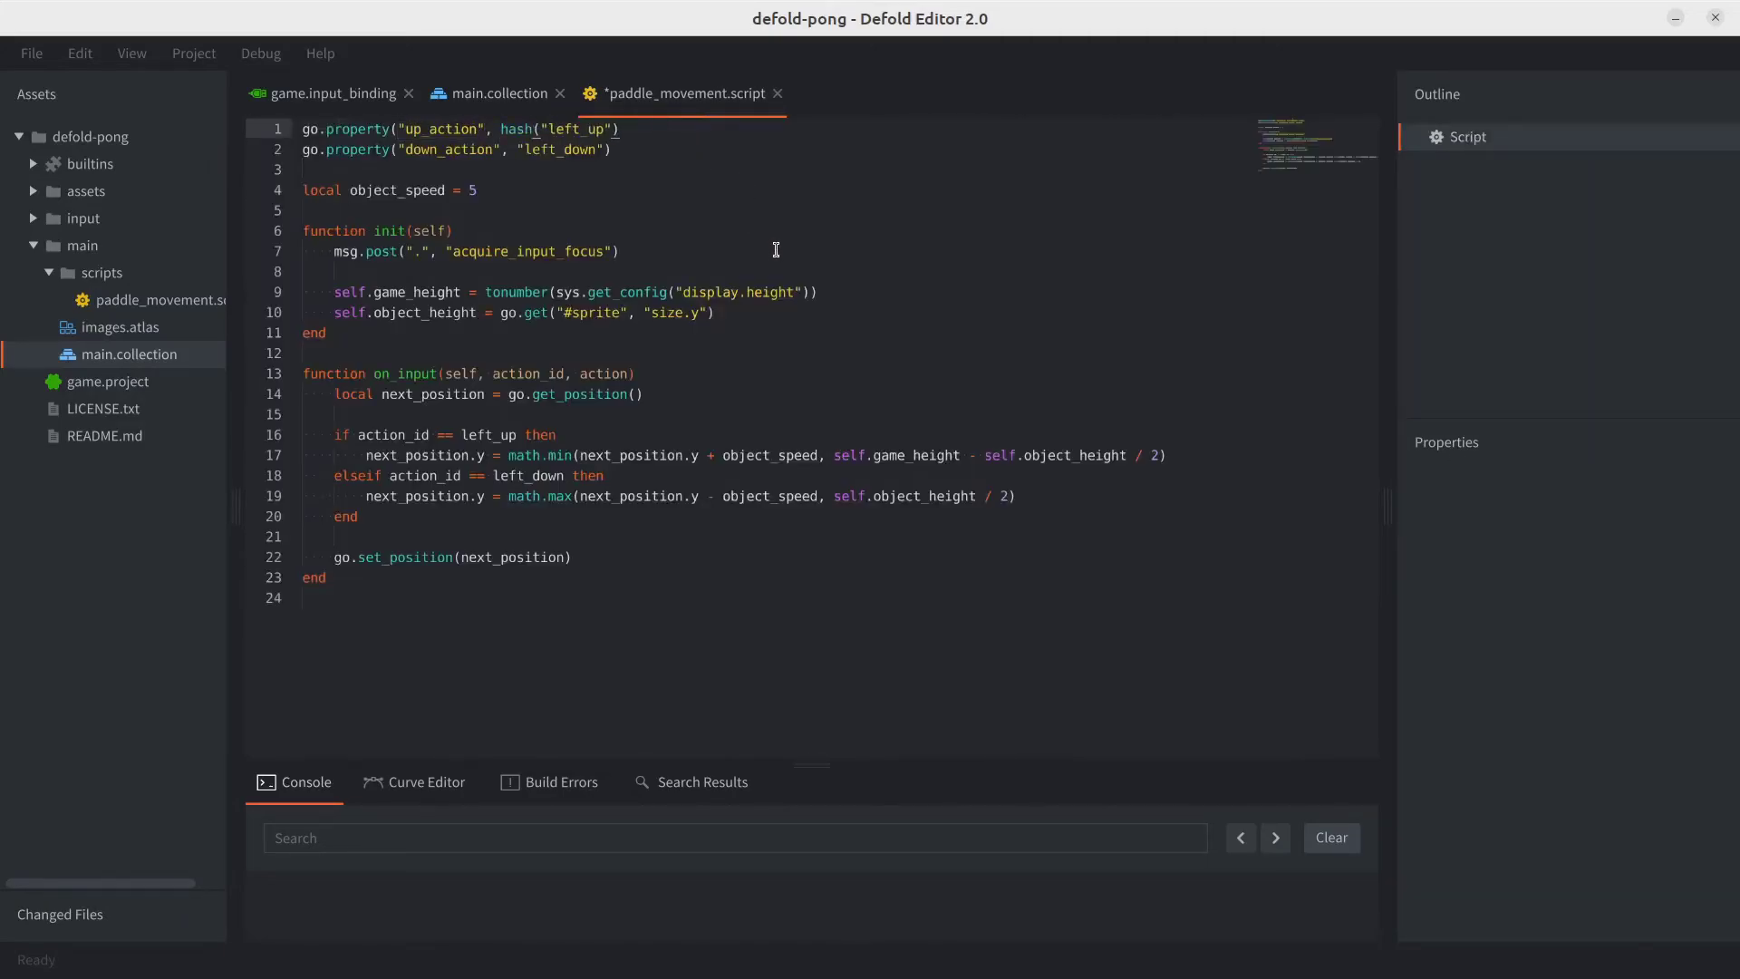
pyautogui.press('Down')
pyautogui.press('Left')
pyautogui.press('Left')
pyautogui.press('Left')
pyautogui.press('Left')
pyautogui.press('Left')
pyautogui.press('Left')
pyautogui.press('Left')
pyautogui.press('Left')
pyautogui.press('Left')
pyautogui.press('Left')
pyautogui.press('Left')
pyautogui.press('Left')
pyautogui.write('hash(')
pyautogui.press('End')
pyautogui.write(')')
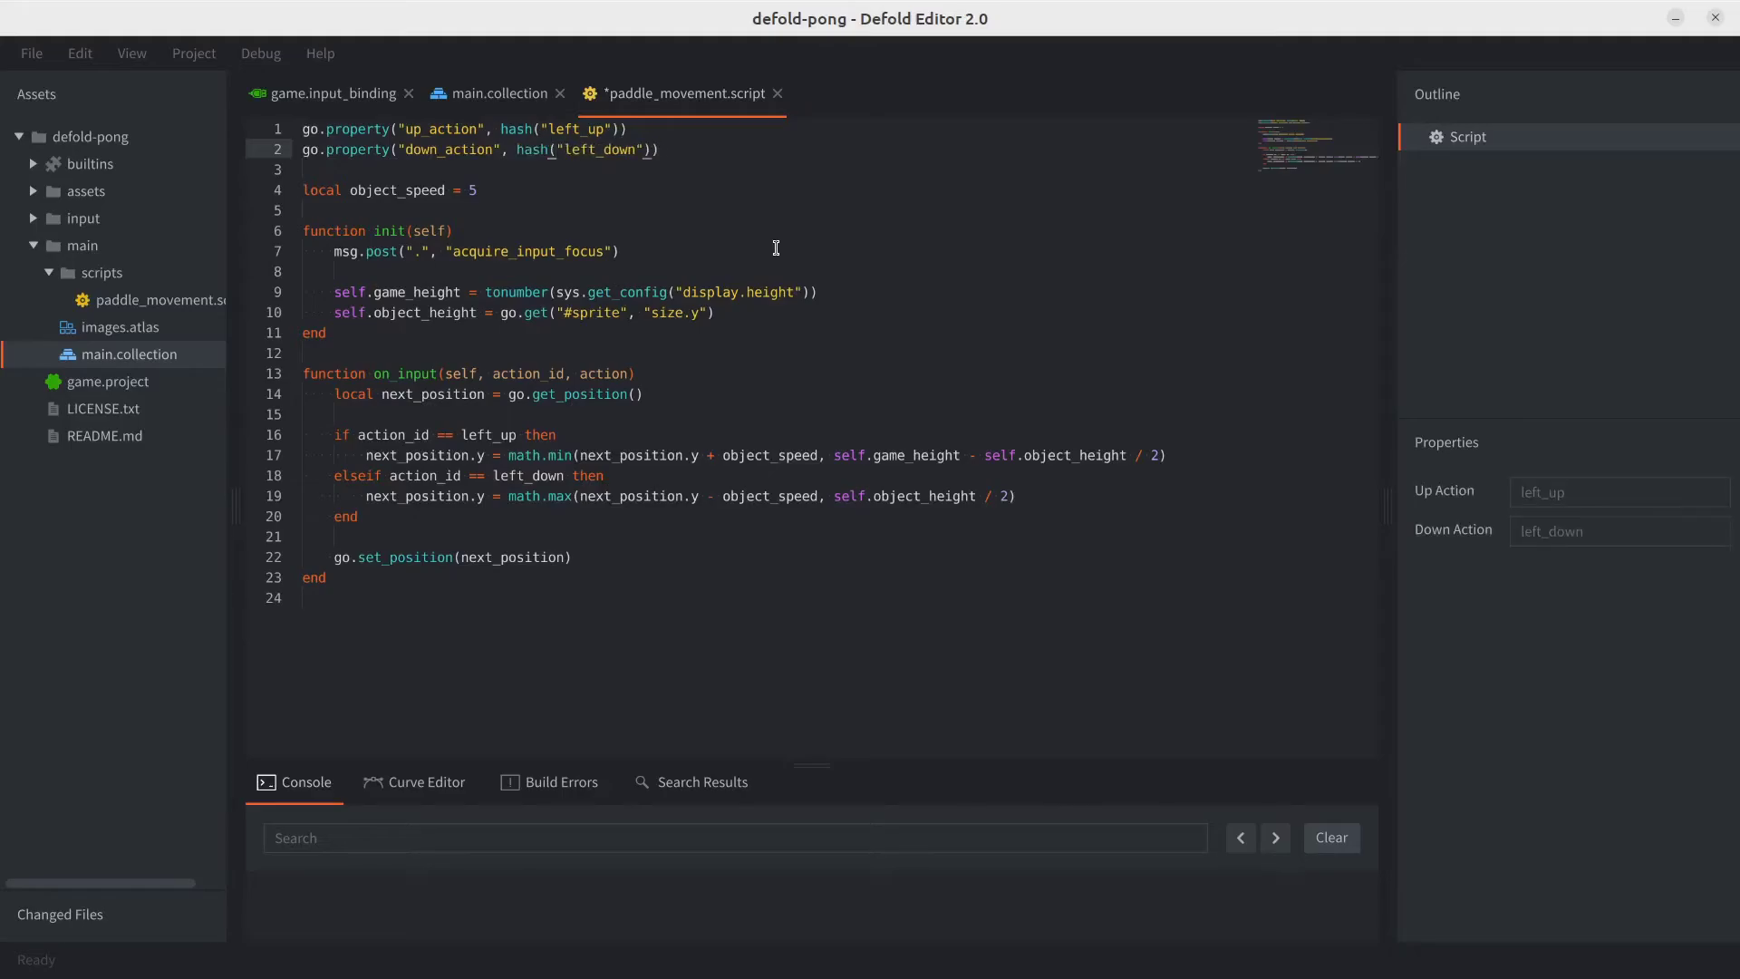
pyautogui.hotkey('ctrl', 's')
# In on_input, replace left_up and left_down with self.up_action and self.down_action, then save
pyautogui.doubleClick(475, 434)
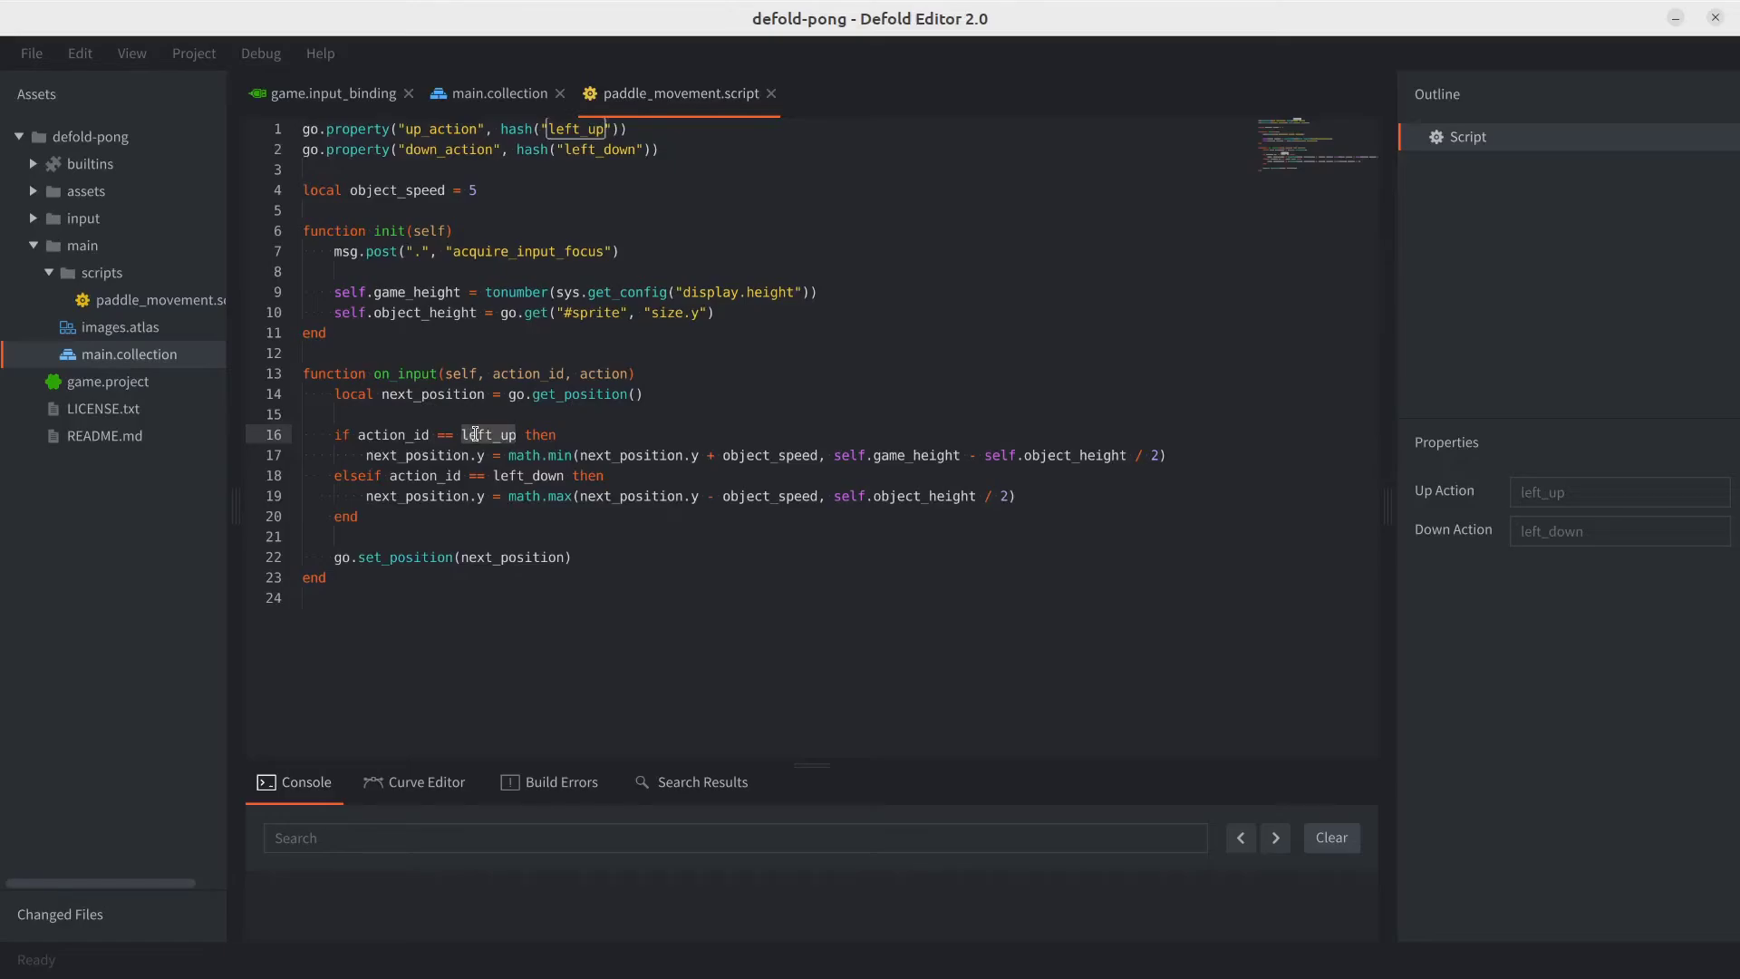
pyautogui.write('self.up_action')
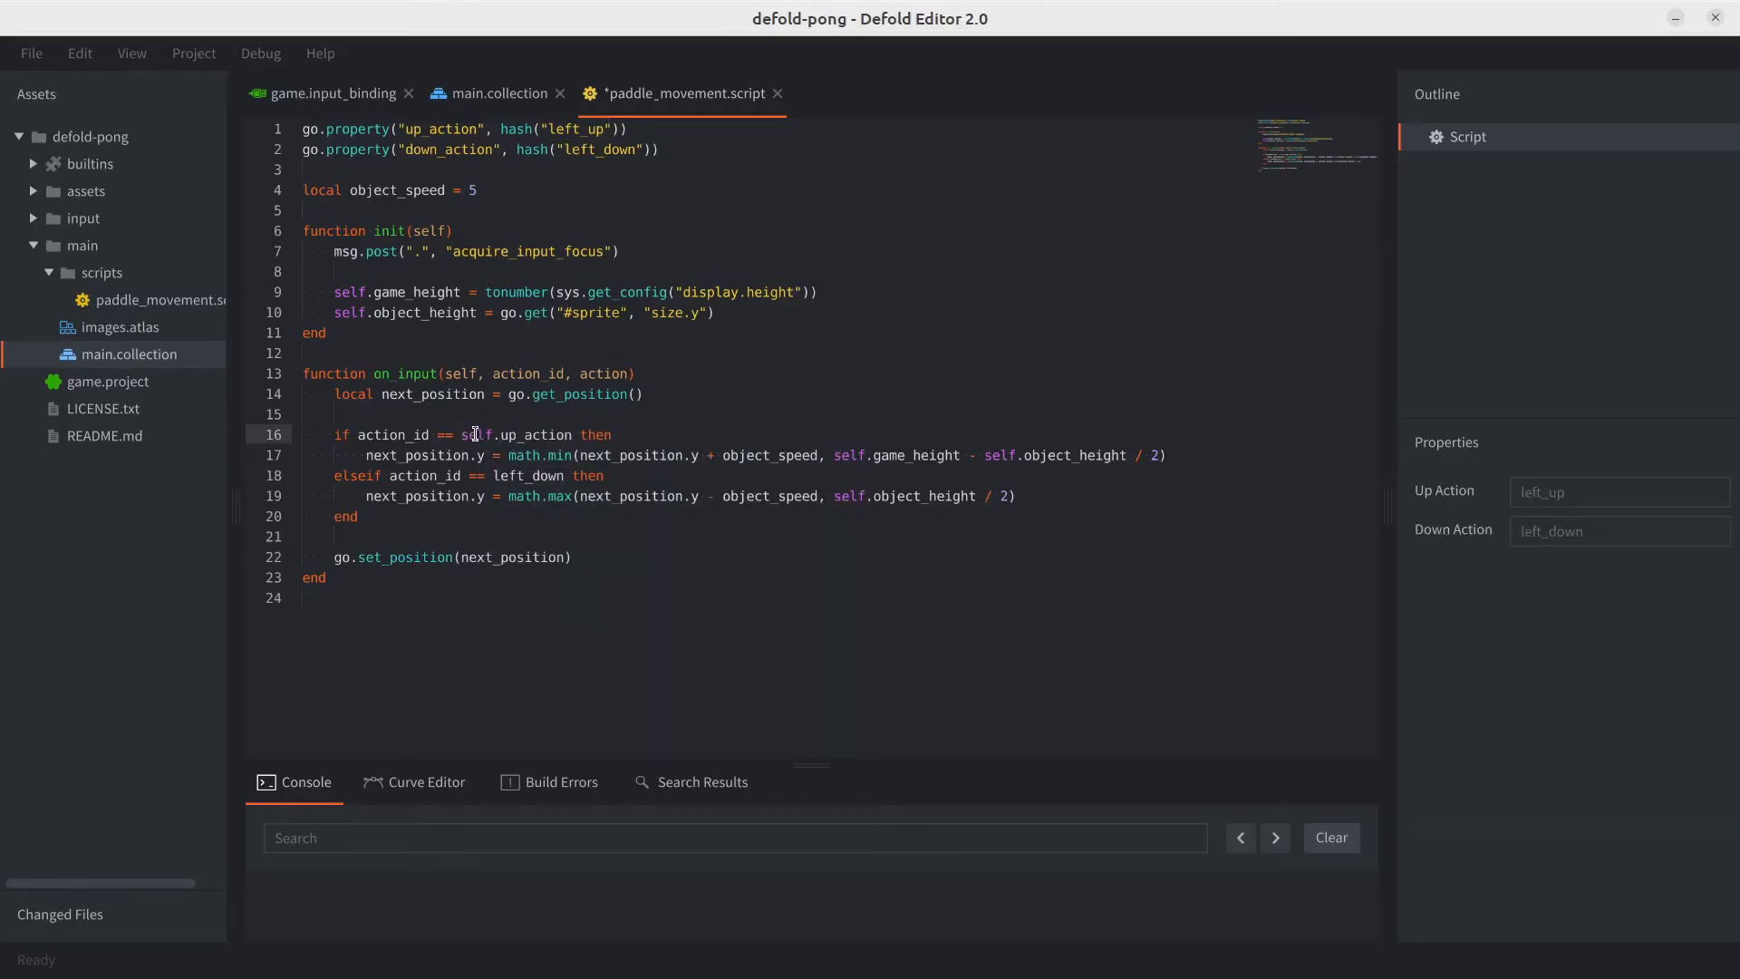
pyautogui.hotkey('ctrl', 's')
pyautogui.doubleClick(528, 475)
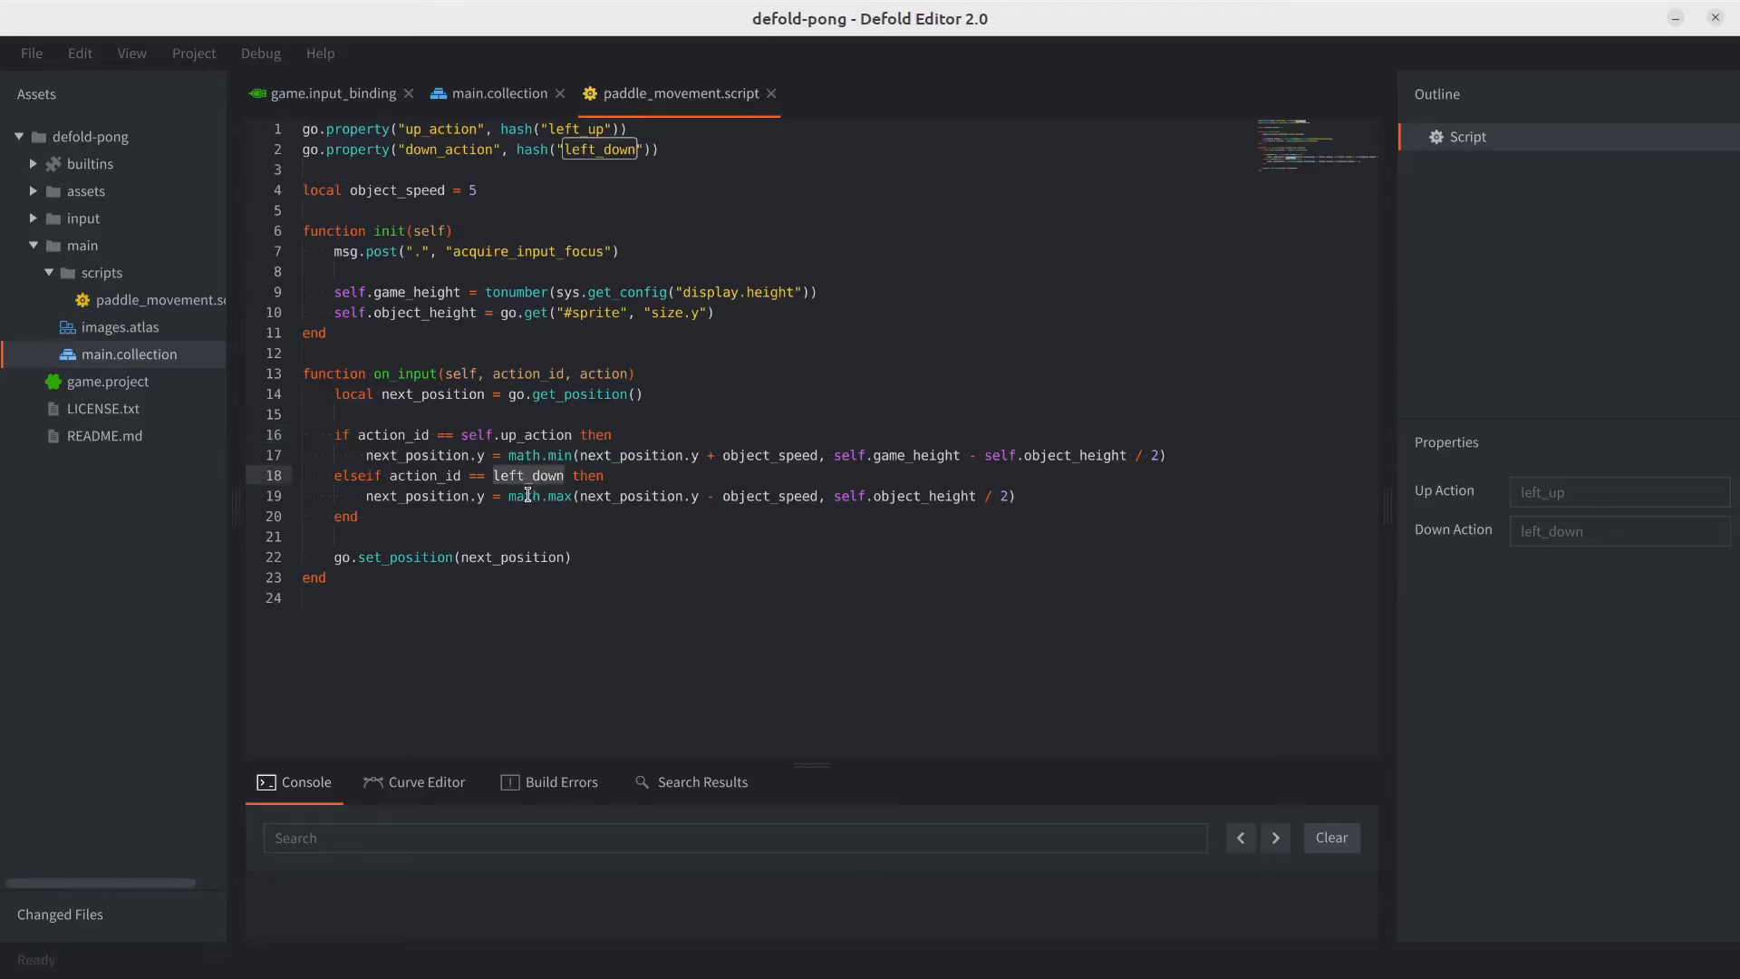
pyautogui.write('self.down_act')
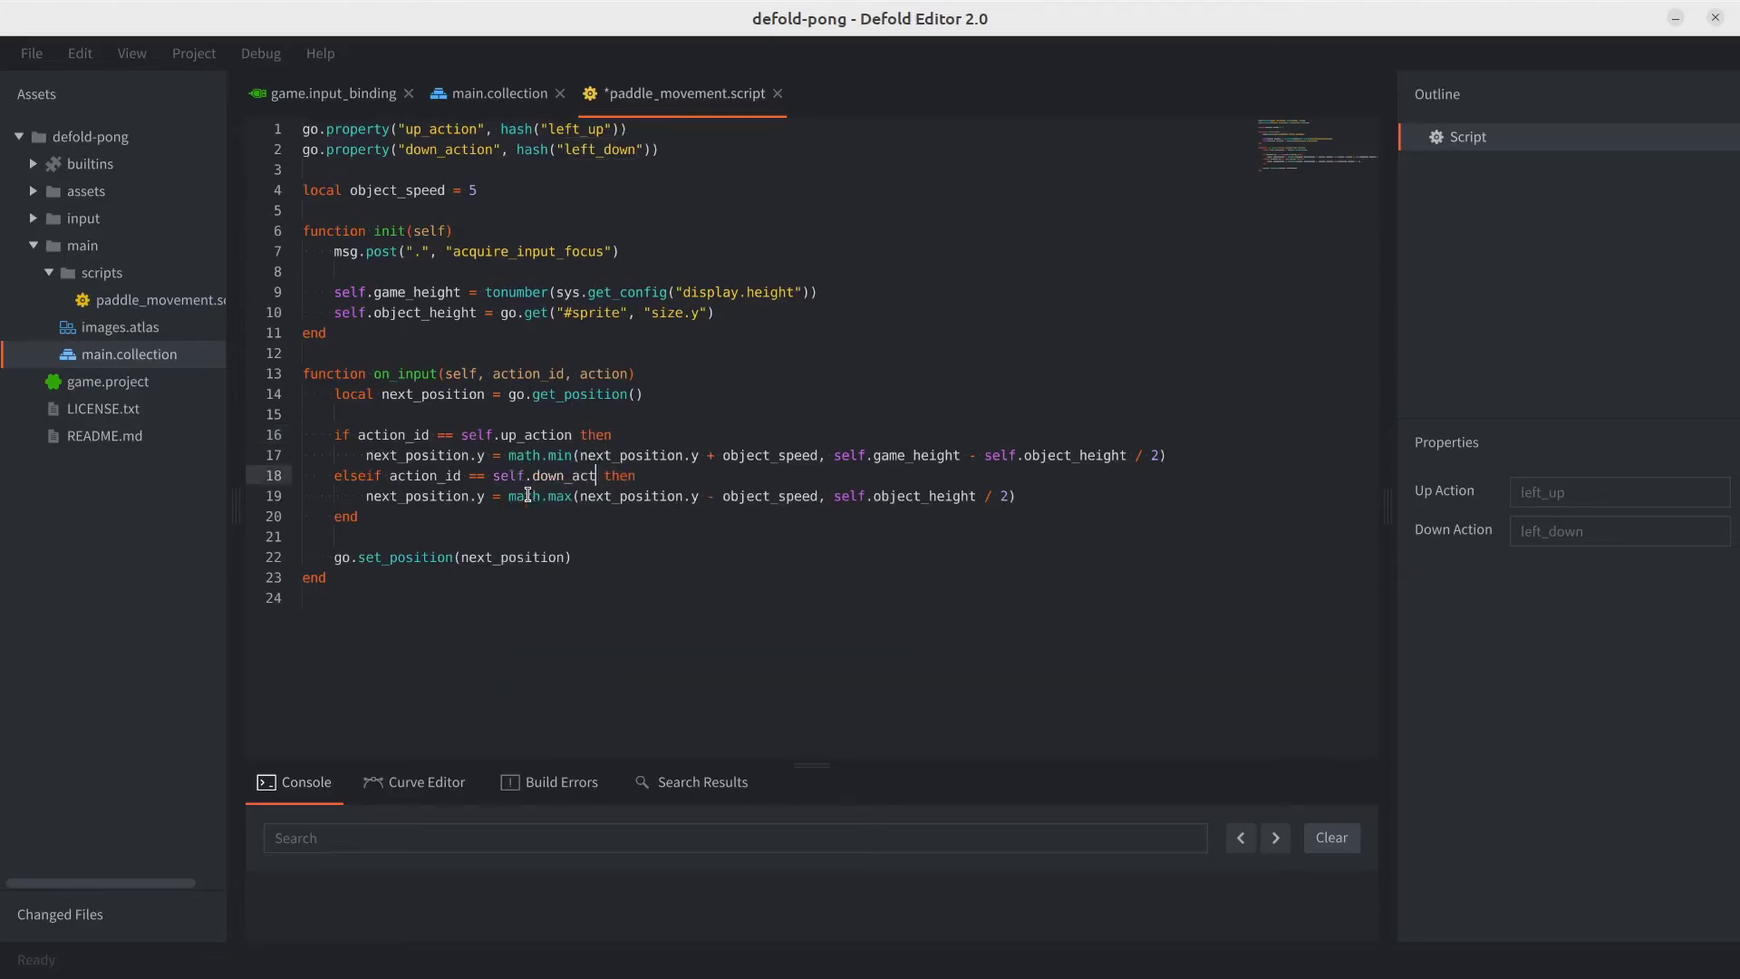
pyautogui.write('ion')
pyautogui.hotkey('ctrl', 's')
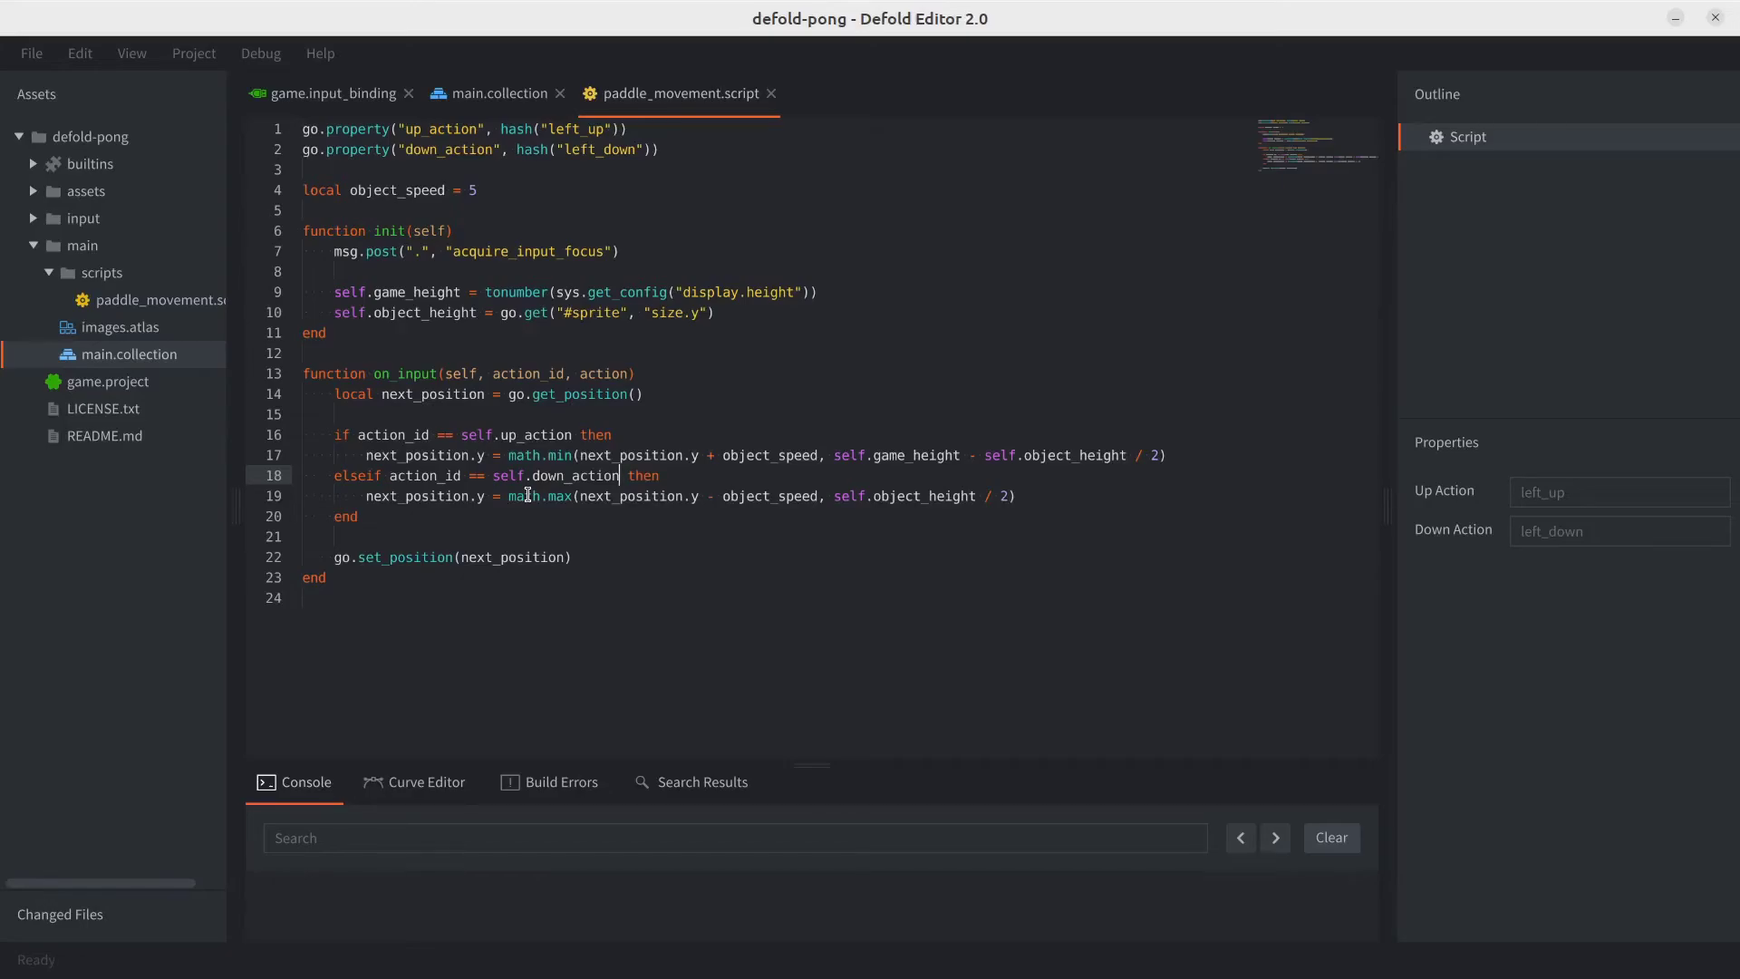
# Build and run the game, move the left paddle with W and S, then close it
pyautogui.hotkey('ctrl', 'b')
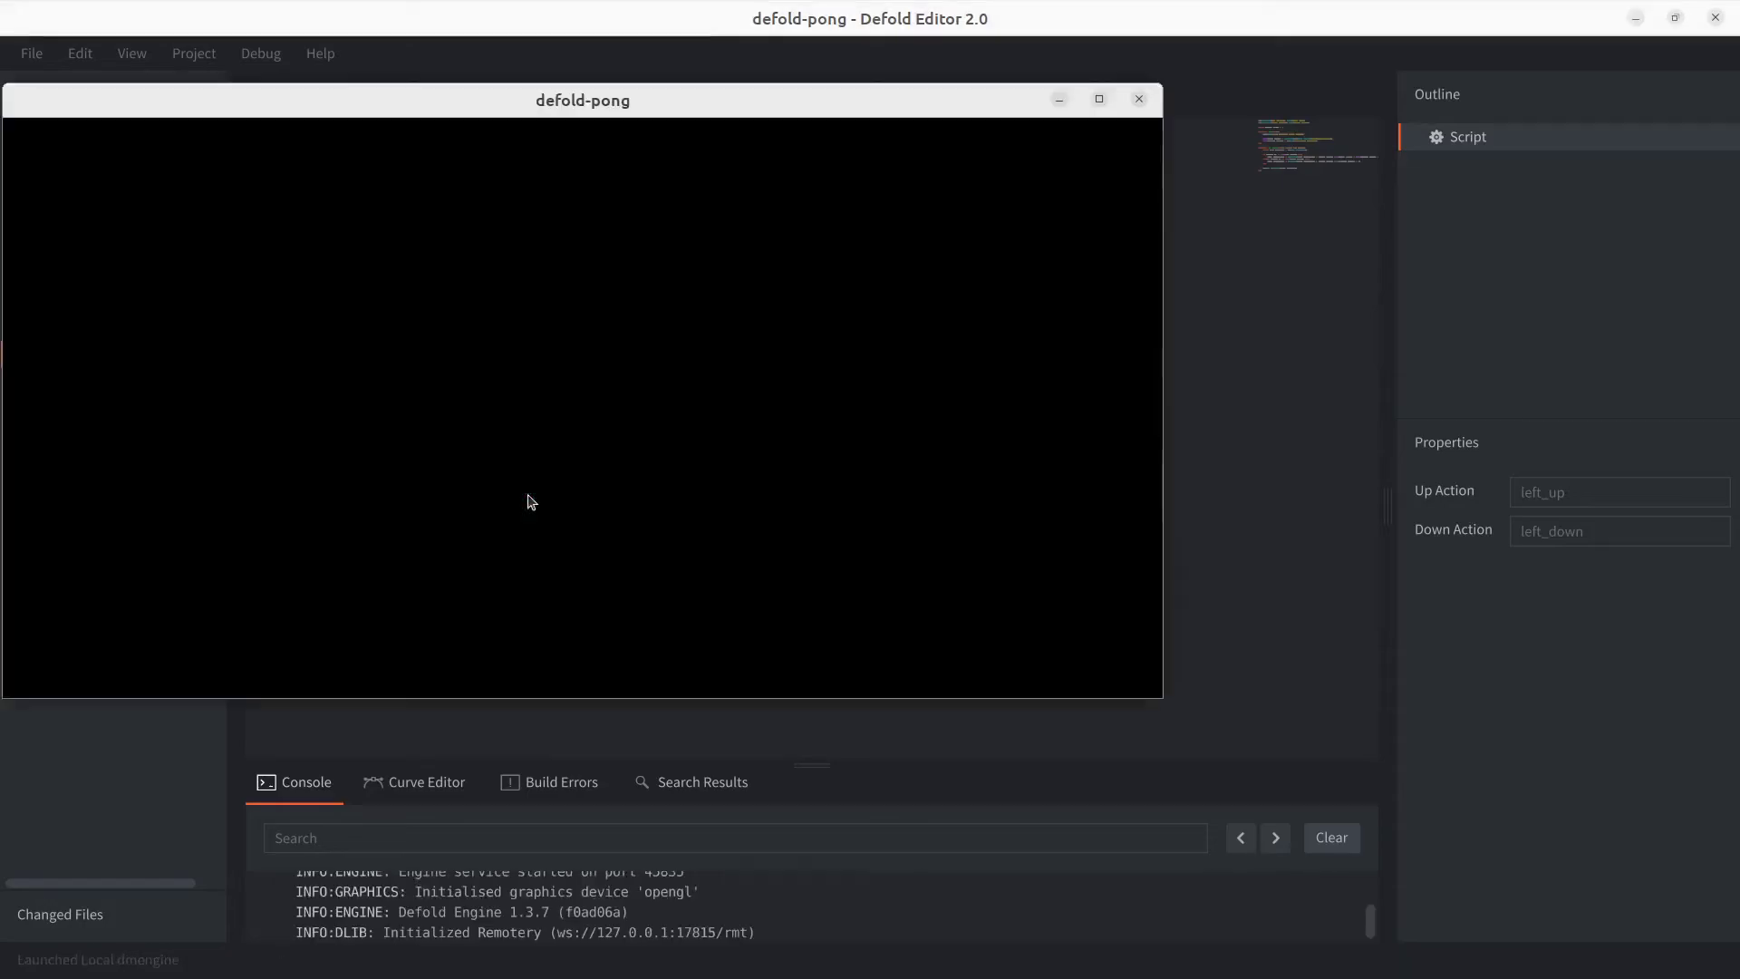
pyautogui.press('w')
pyautogui.press('s')
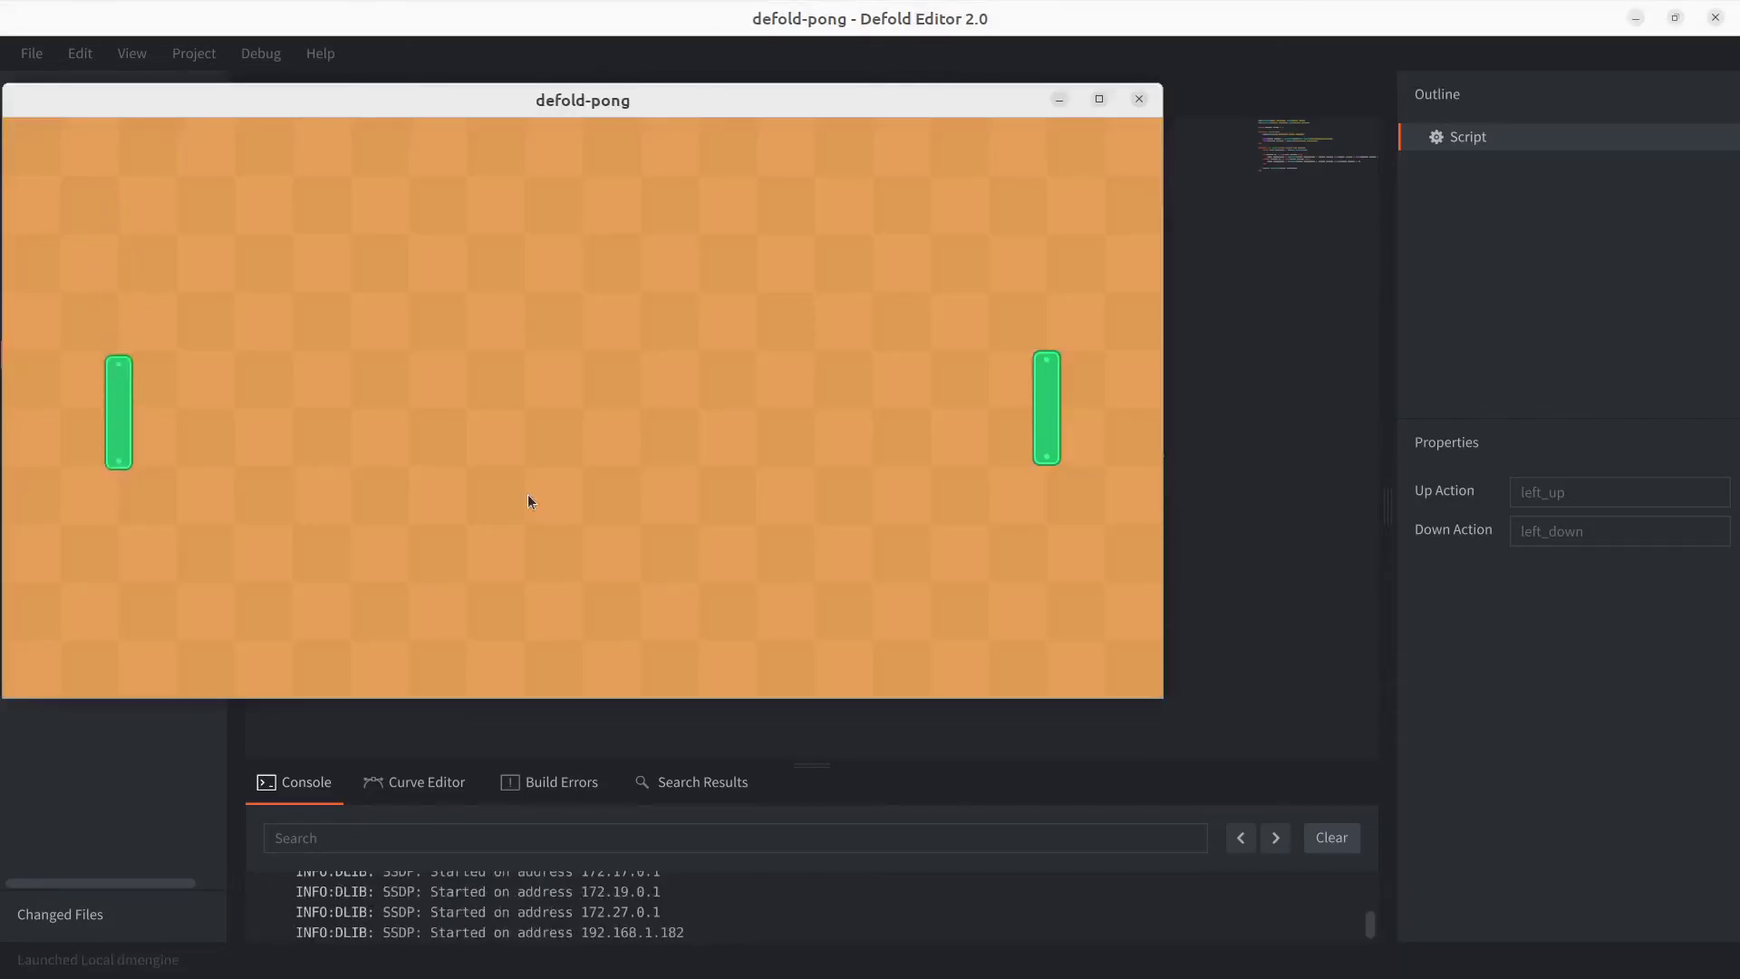
pyautogui.press('w')
pyautogui.press('s')
pyautogui.press('s')
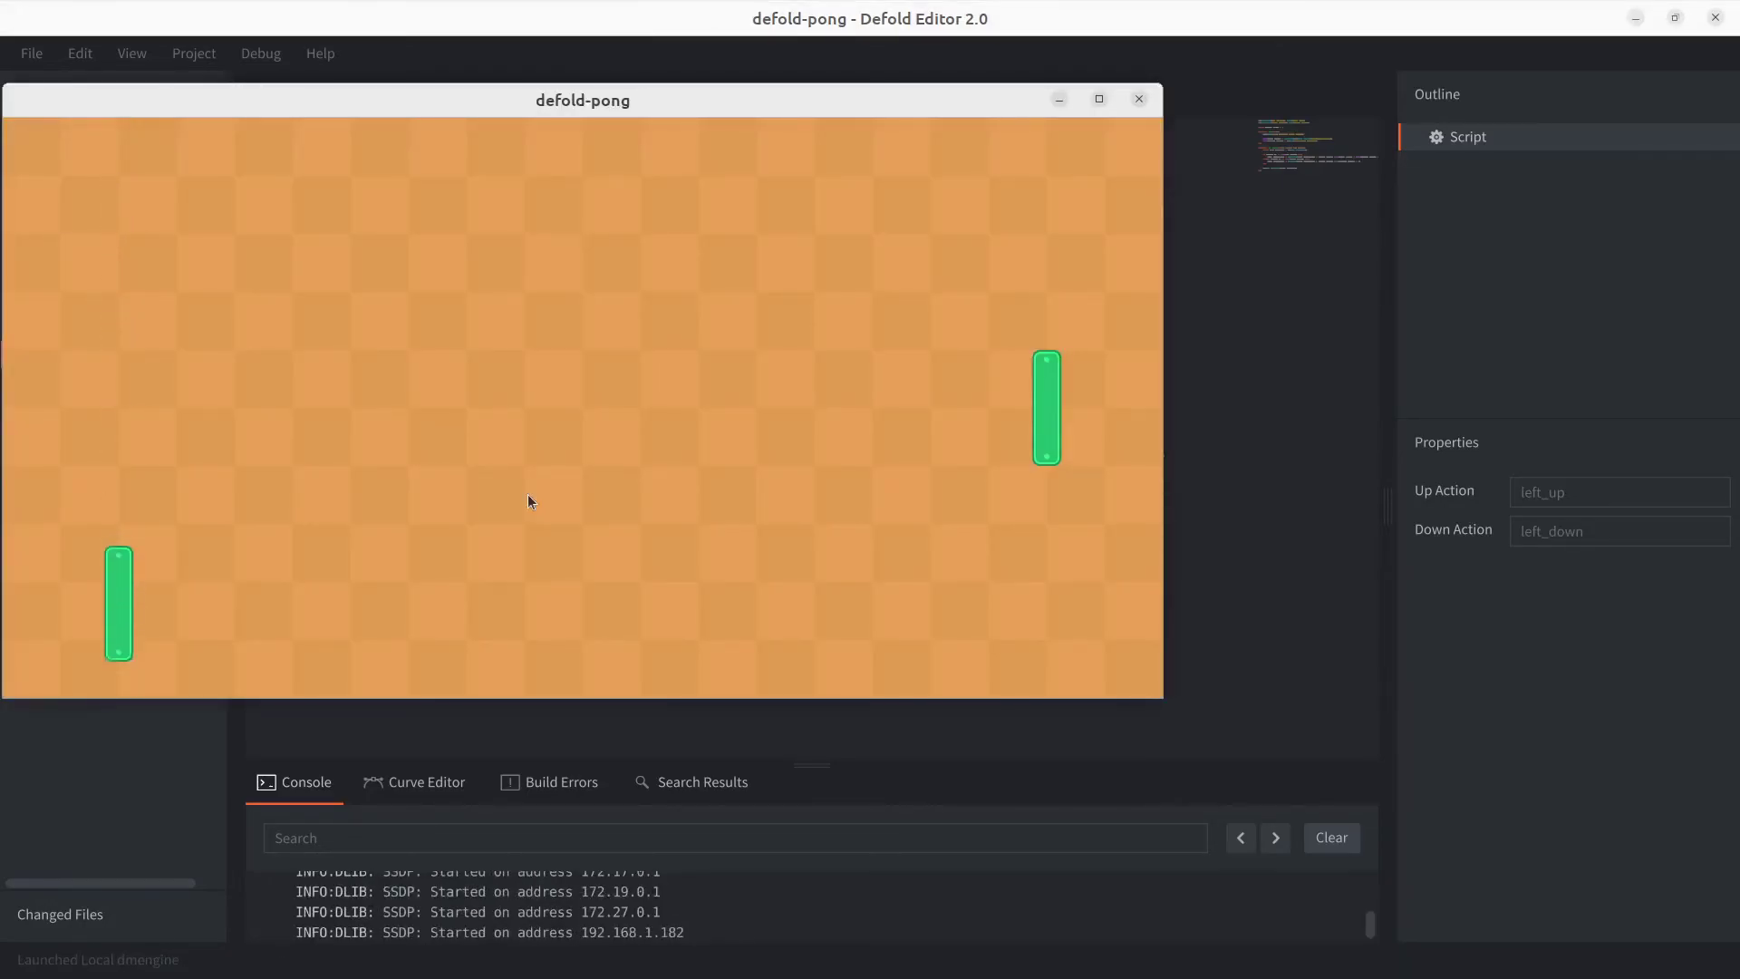
pyautogui.press('w')
pyautogui.press('s')
pyautogui.press('w')
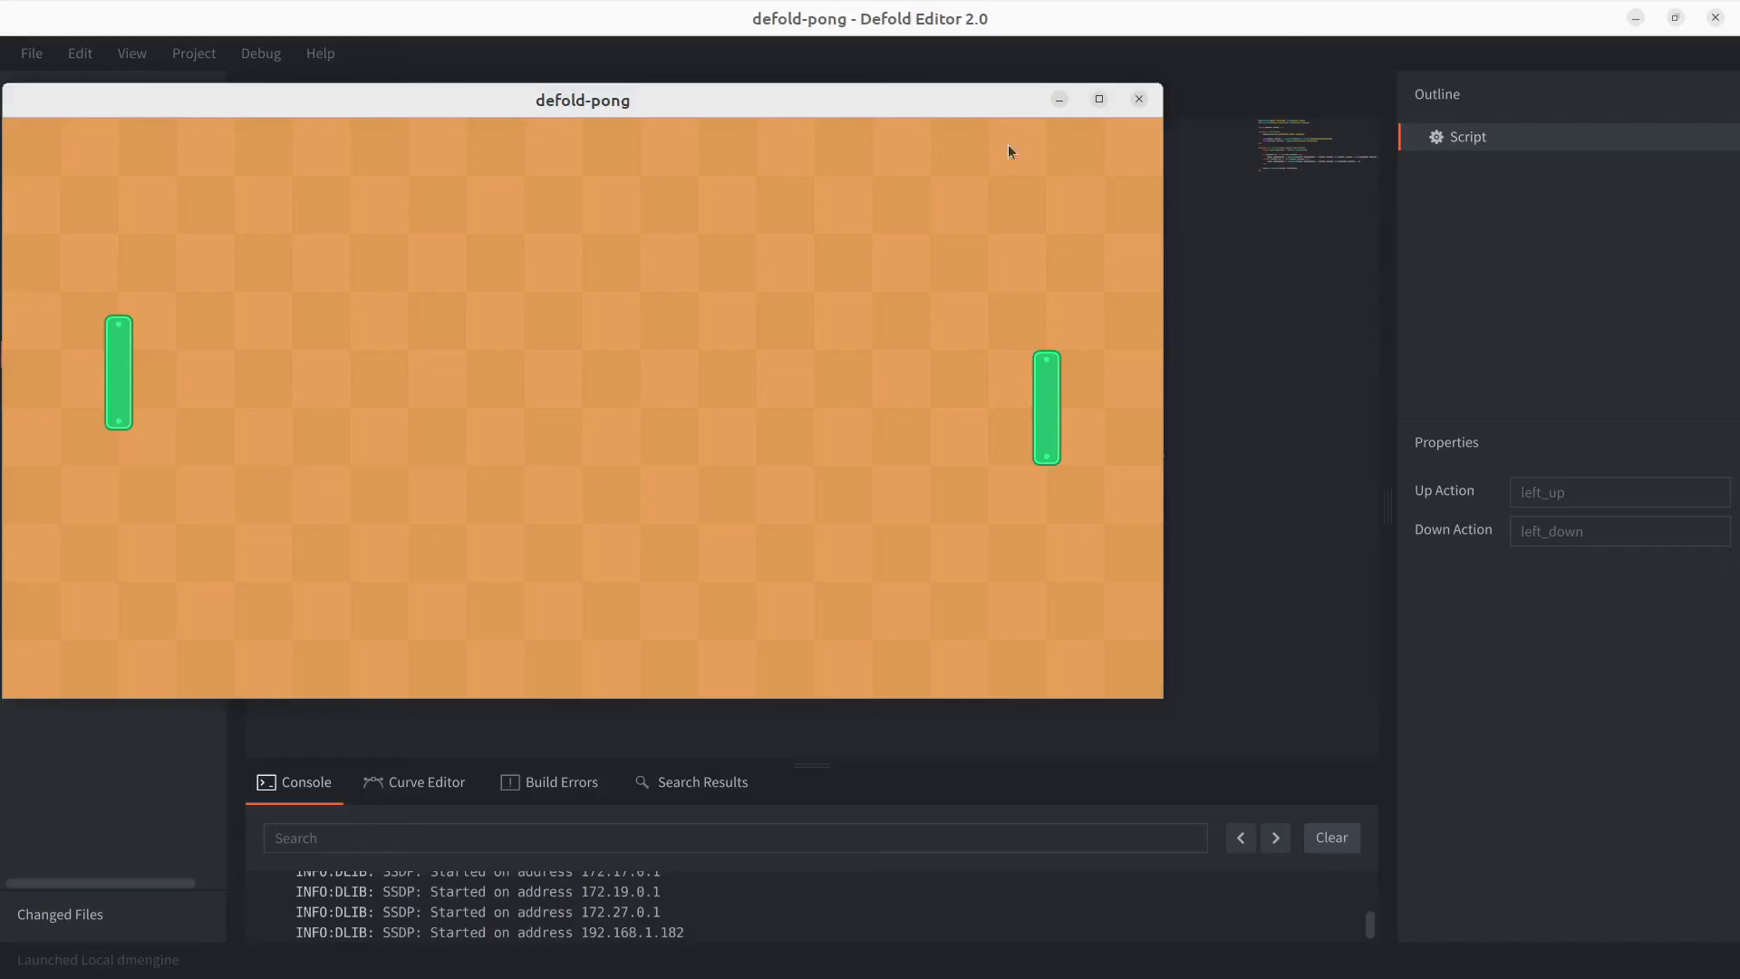
pyautogui.click(1140, 98)
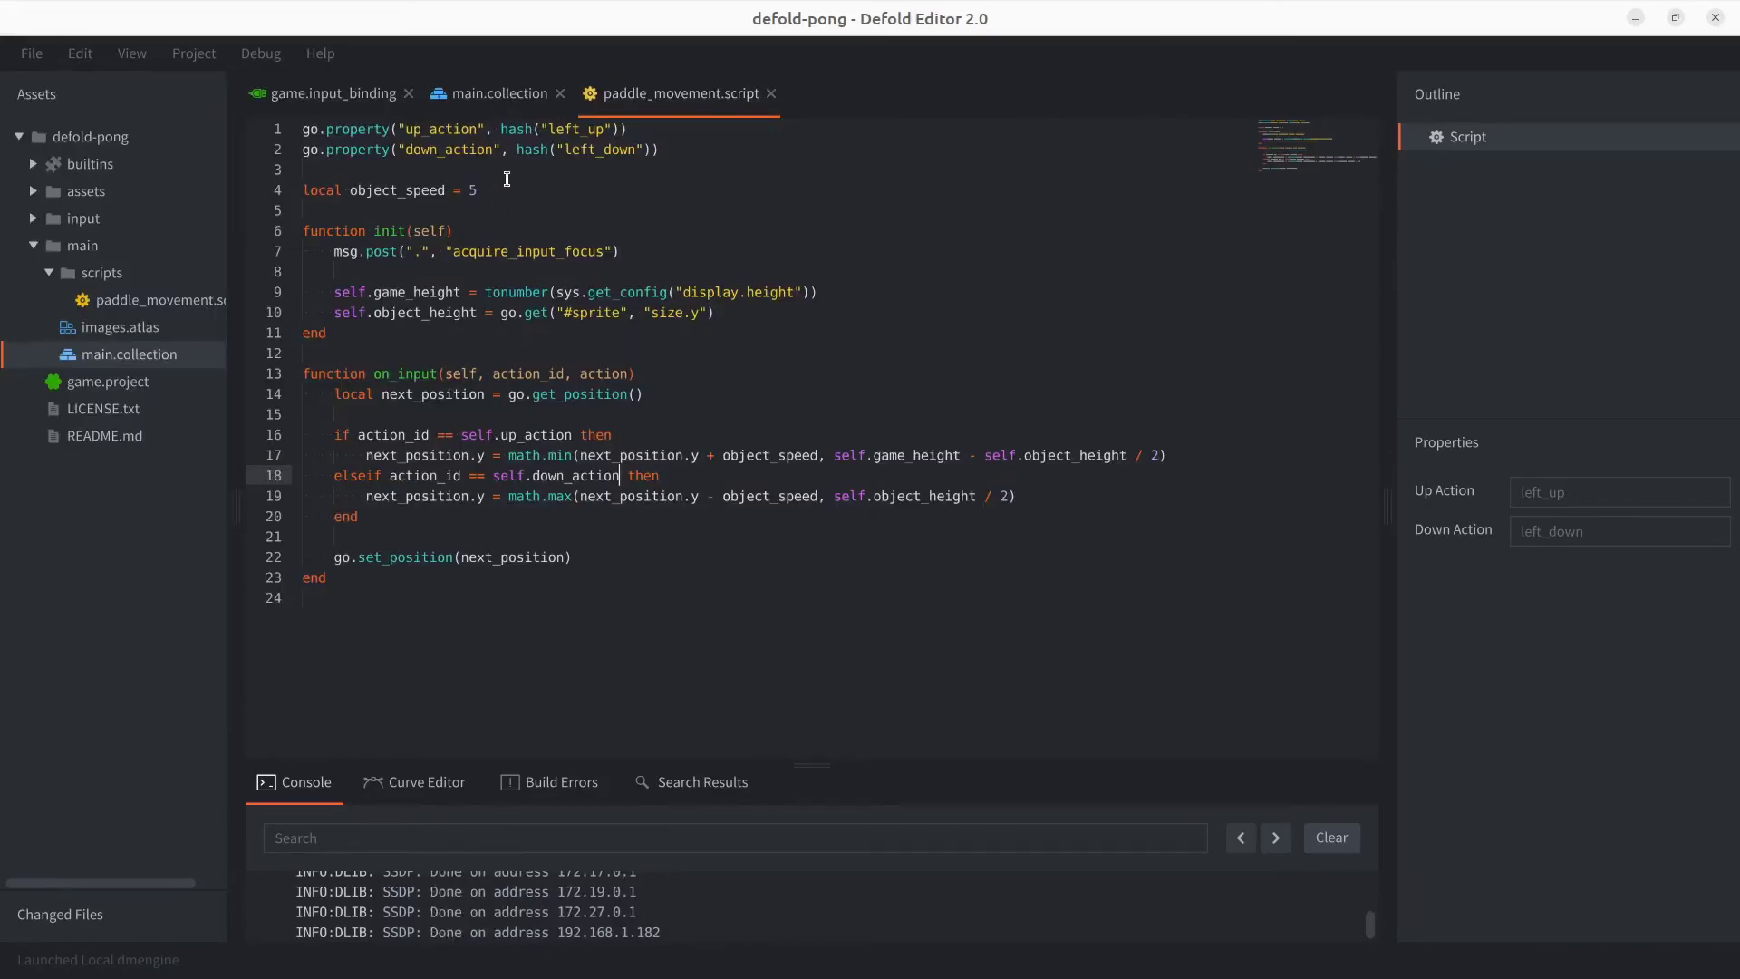
# In main.collection, add paddle_movement.script to right_paddle as a component file
pyautogui.click(501, 95)
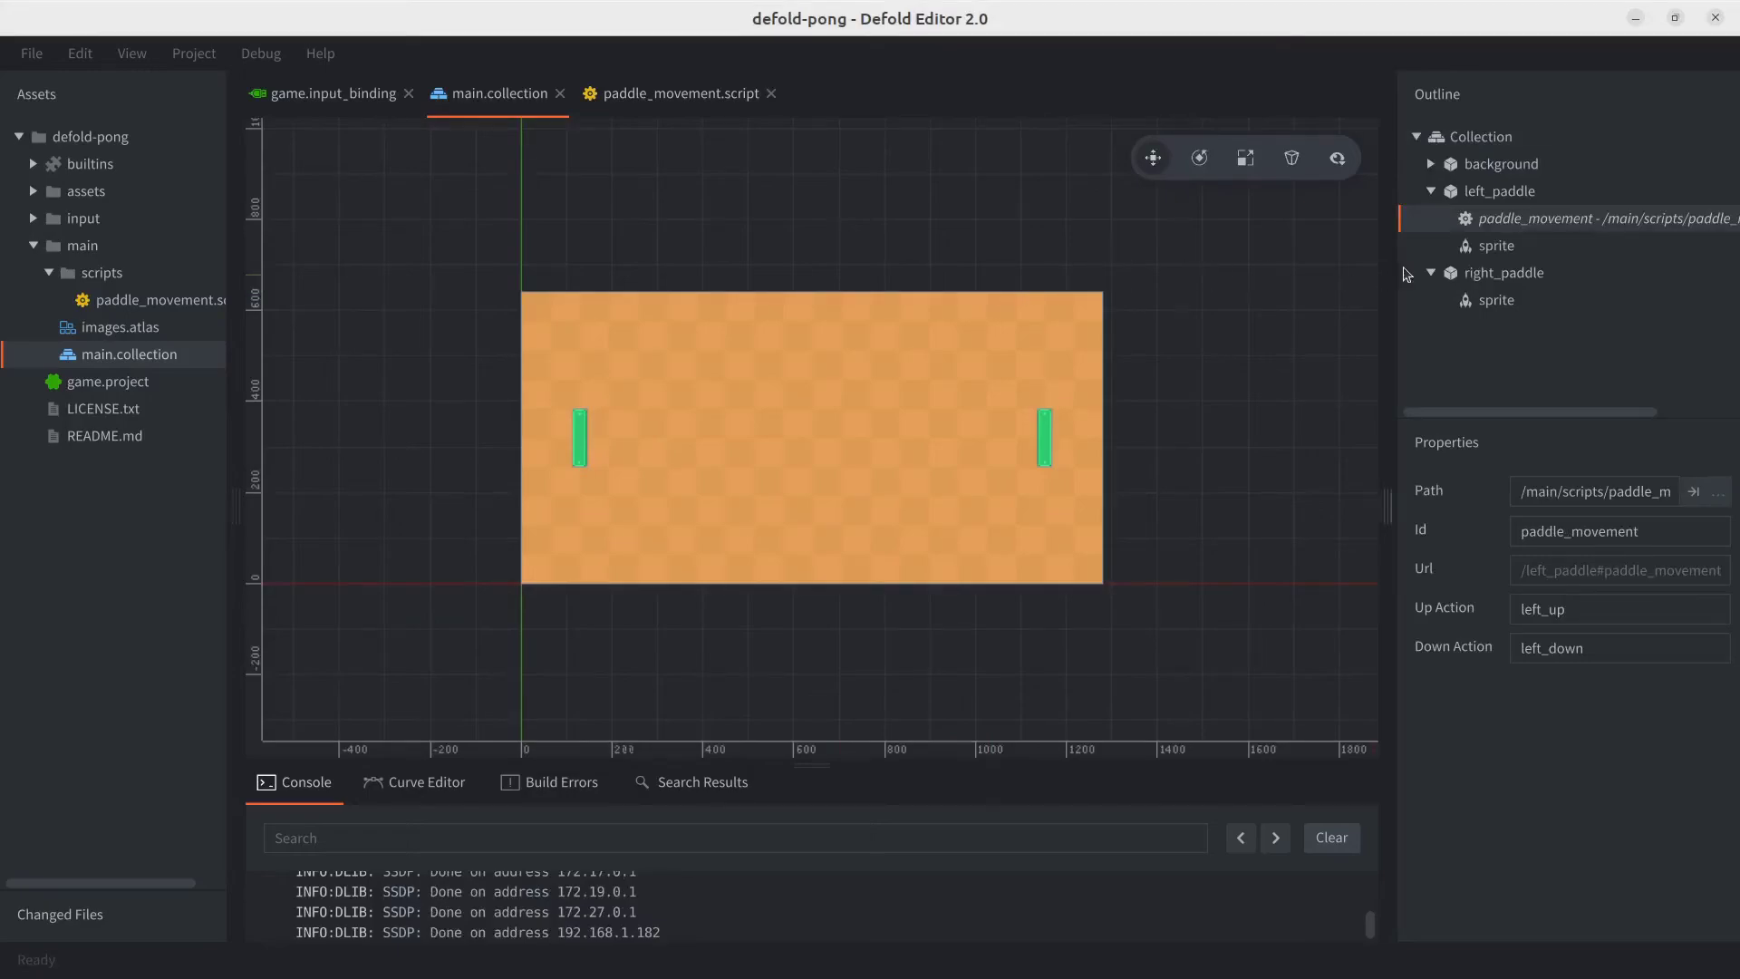
pyautogui.rightClick(1476, 275)
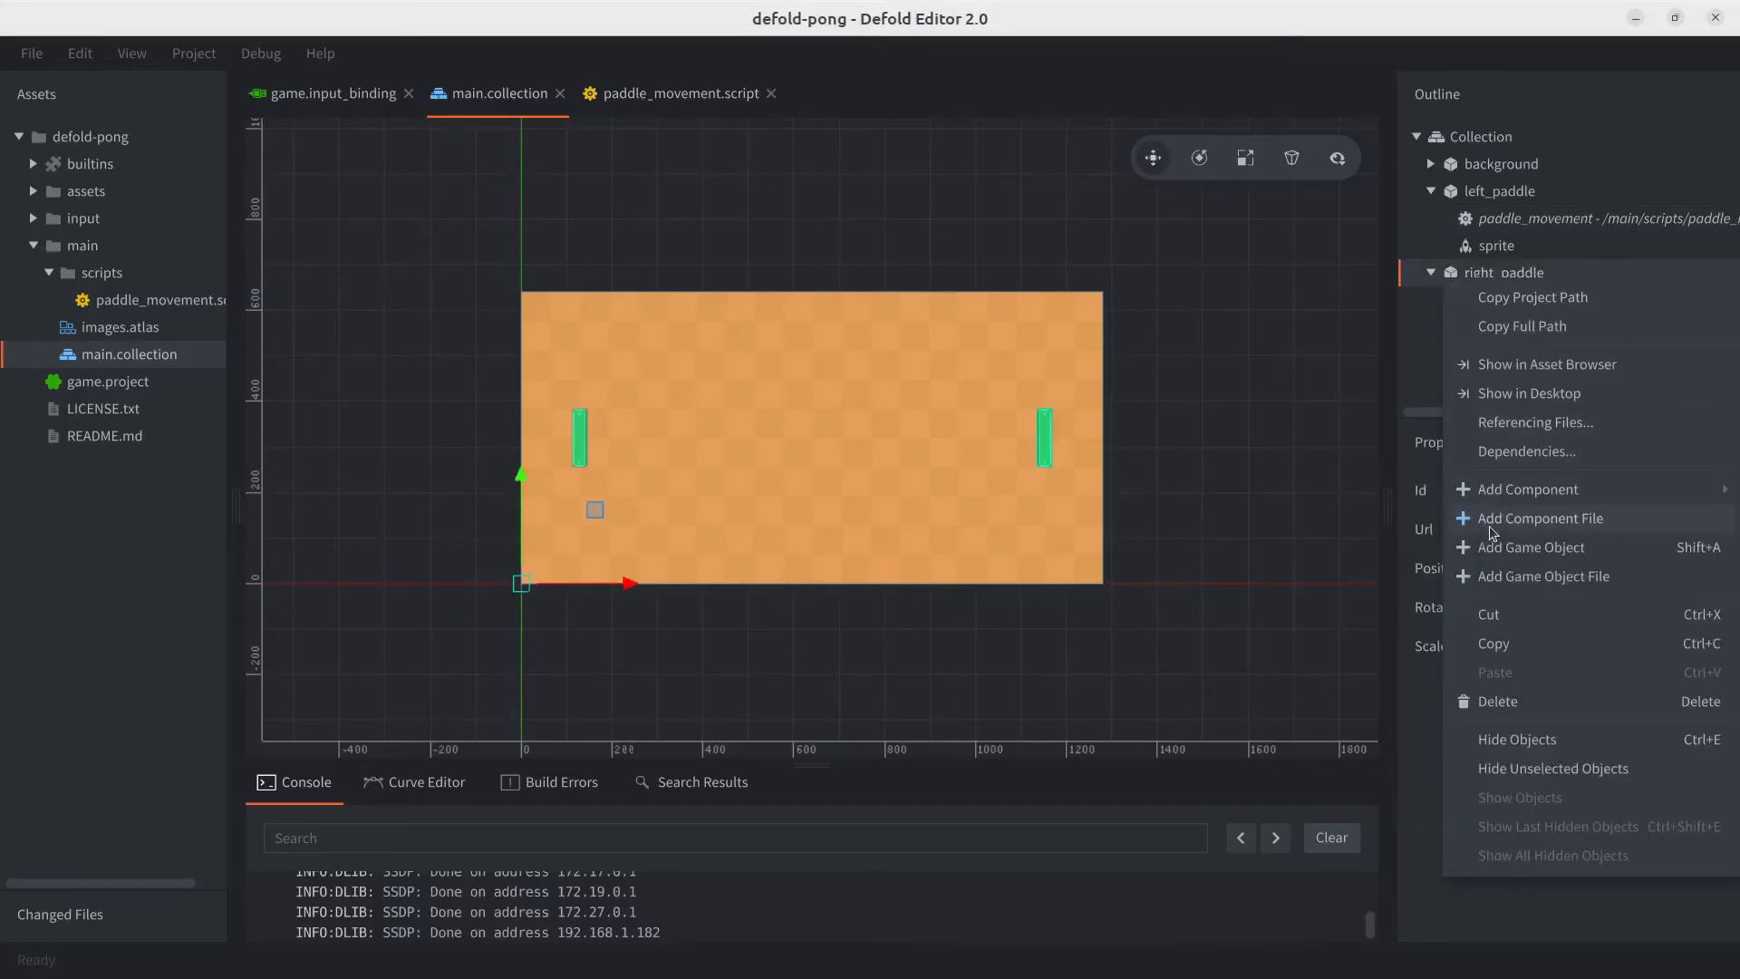
pyautogui.click(1492, 519)
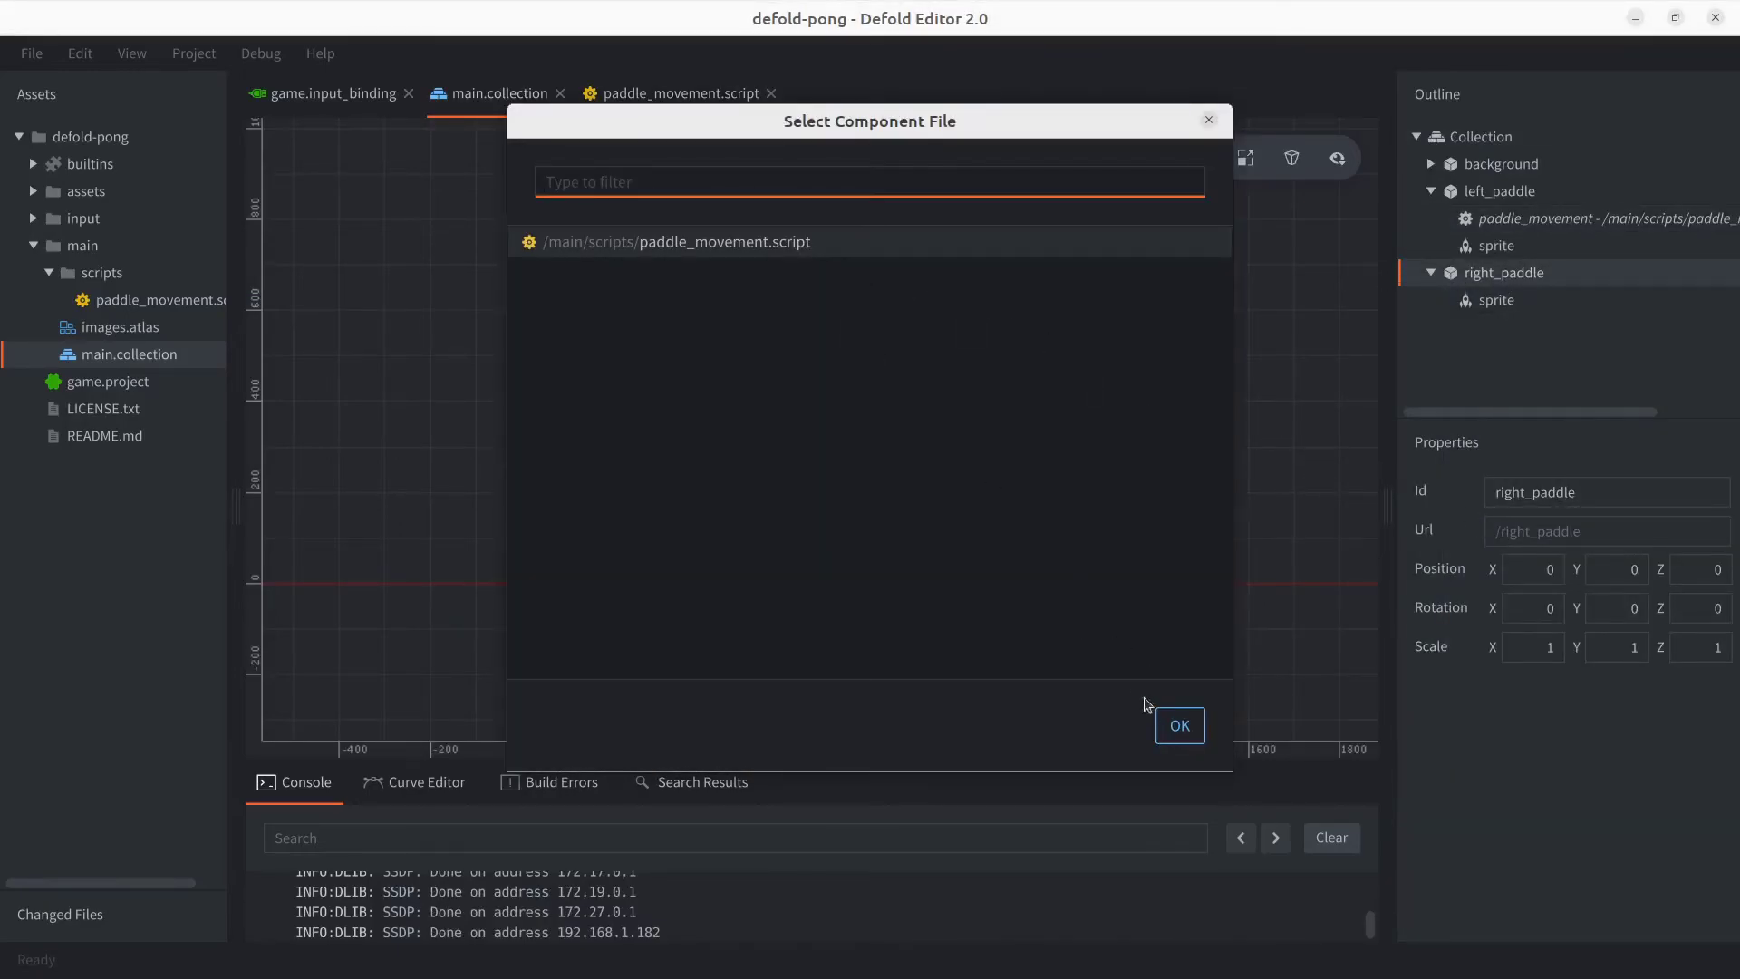
pyautogui.click(1171, 723)
# Set Up Action to right_up and Down Action to right_down, save, and build the game
pyautogui.click(1563, 611)
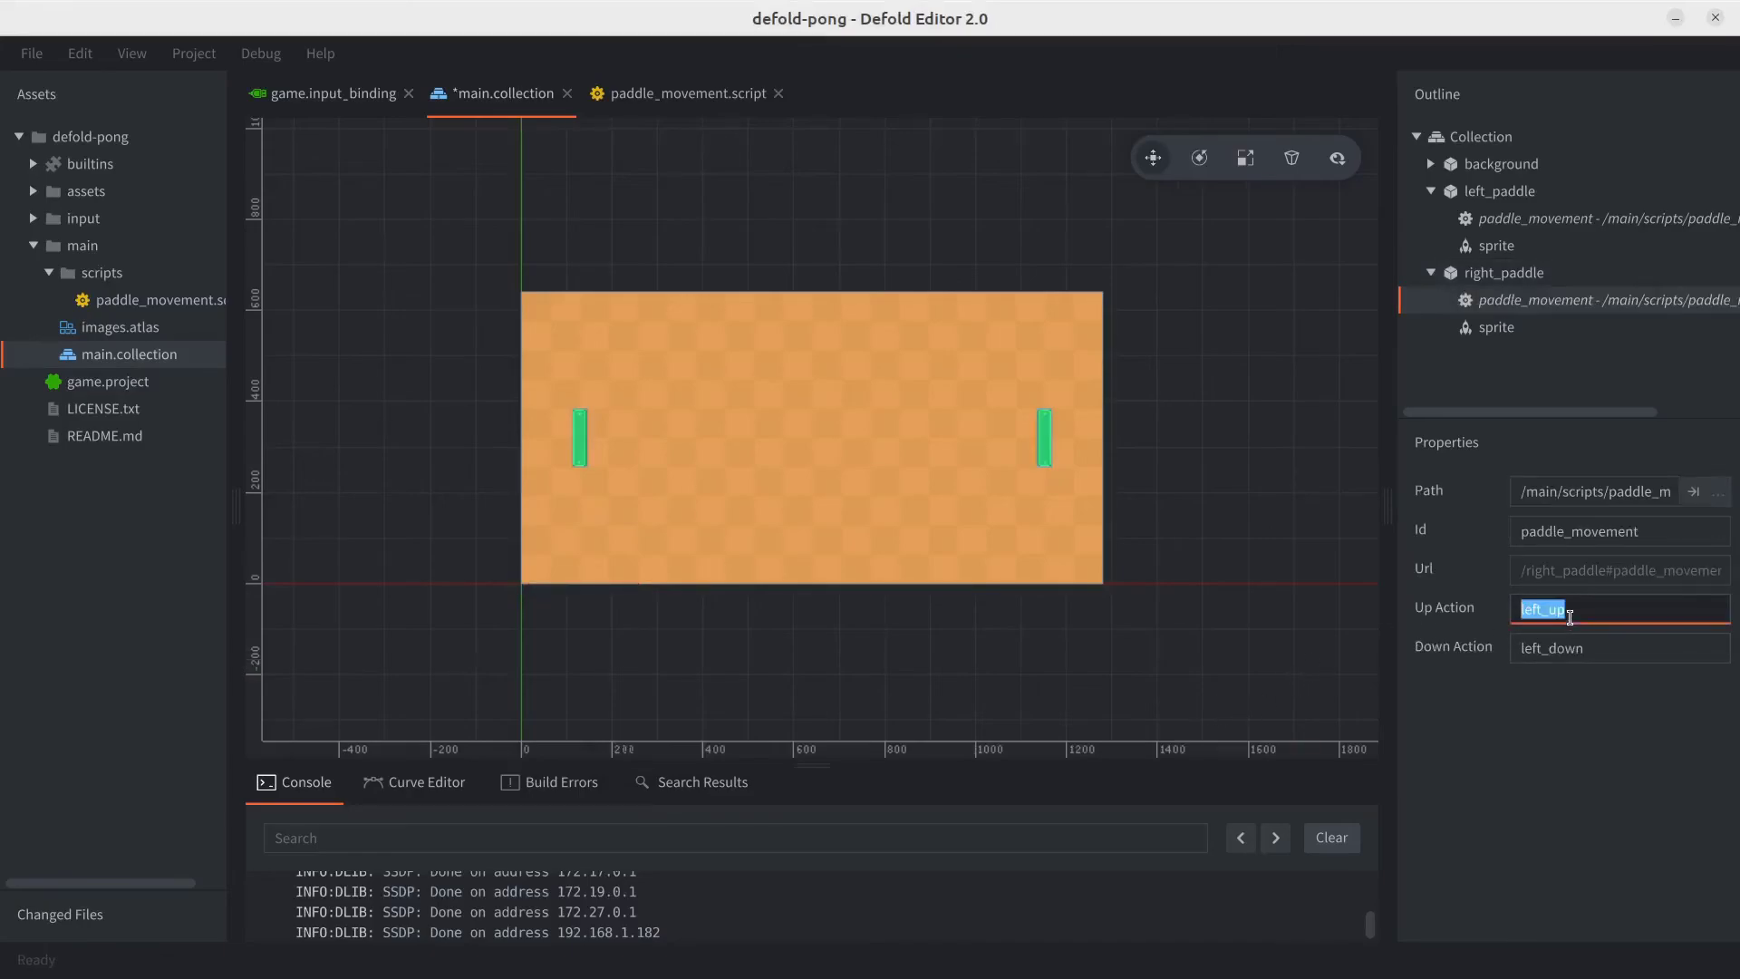
pyautogui.click(1541, 610)
pyautogui.hotkey('shift', 'Home')
pyautogui.write('right')
pyautogui.press('Return')
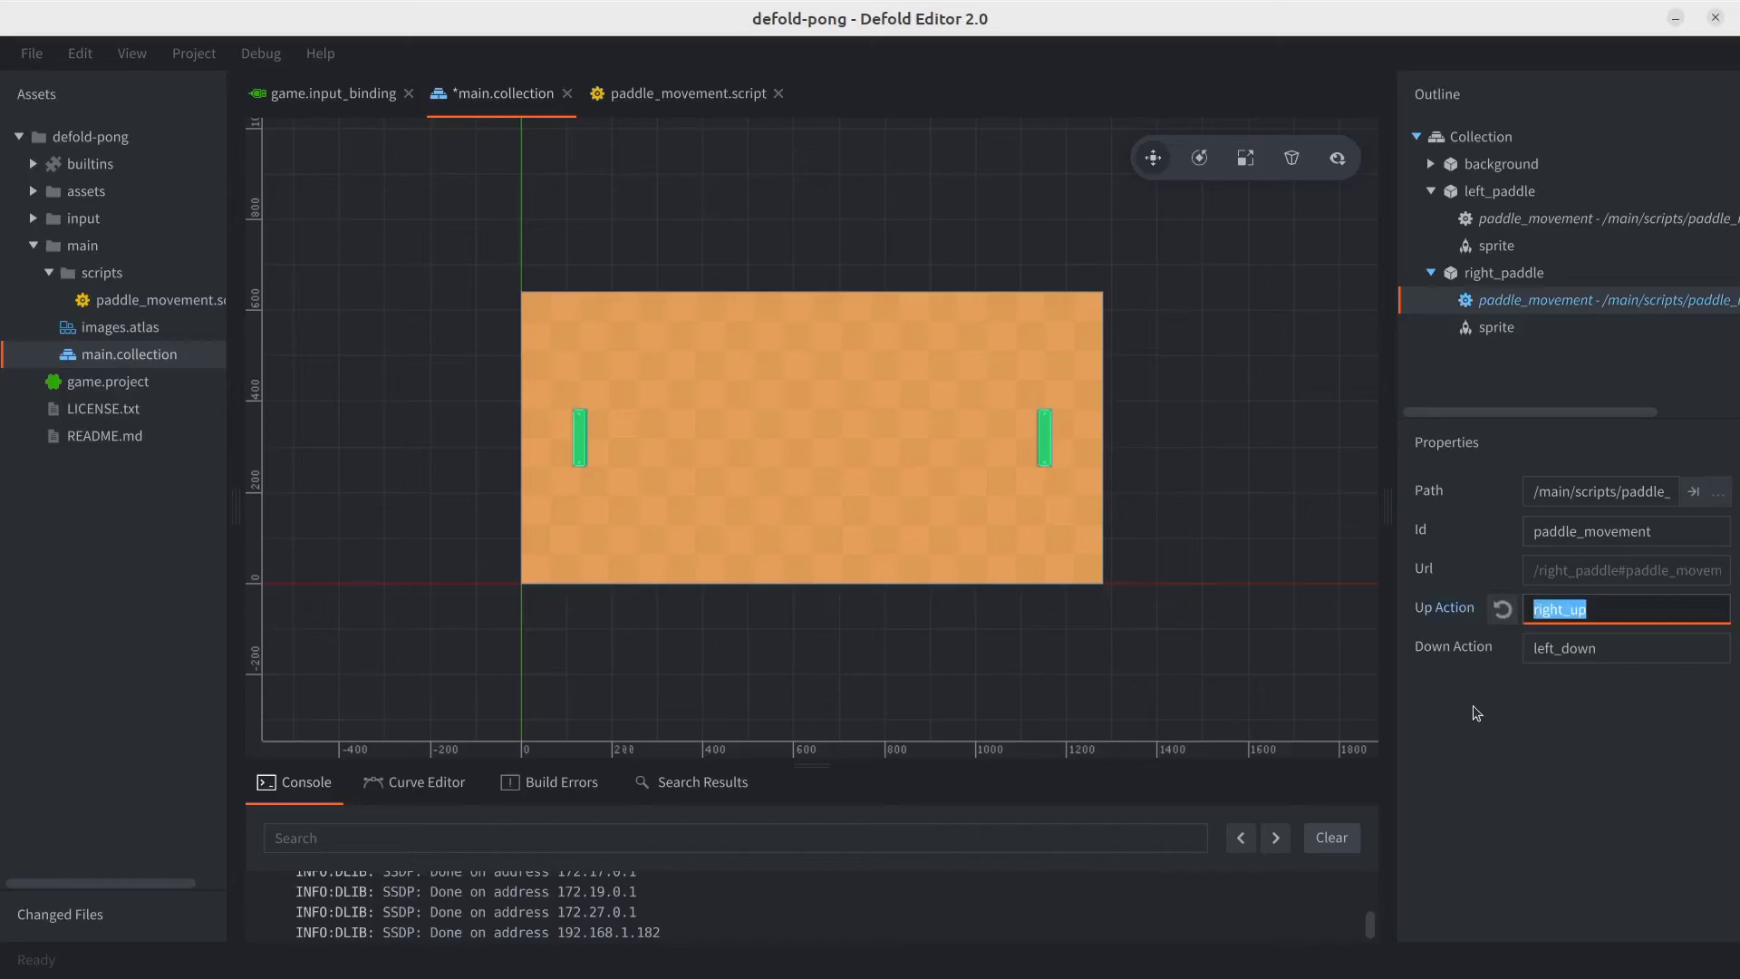
pyautogui.press('Tab')
pyautogui.press('End')
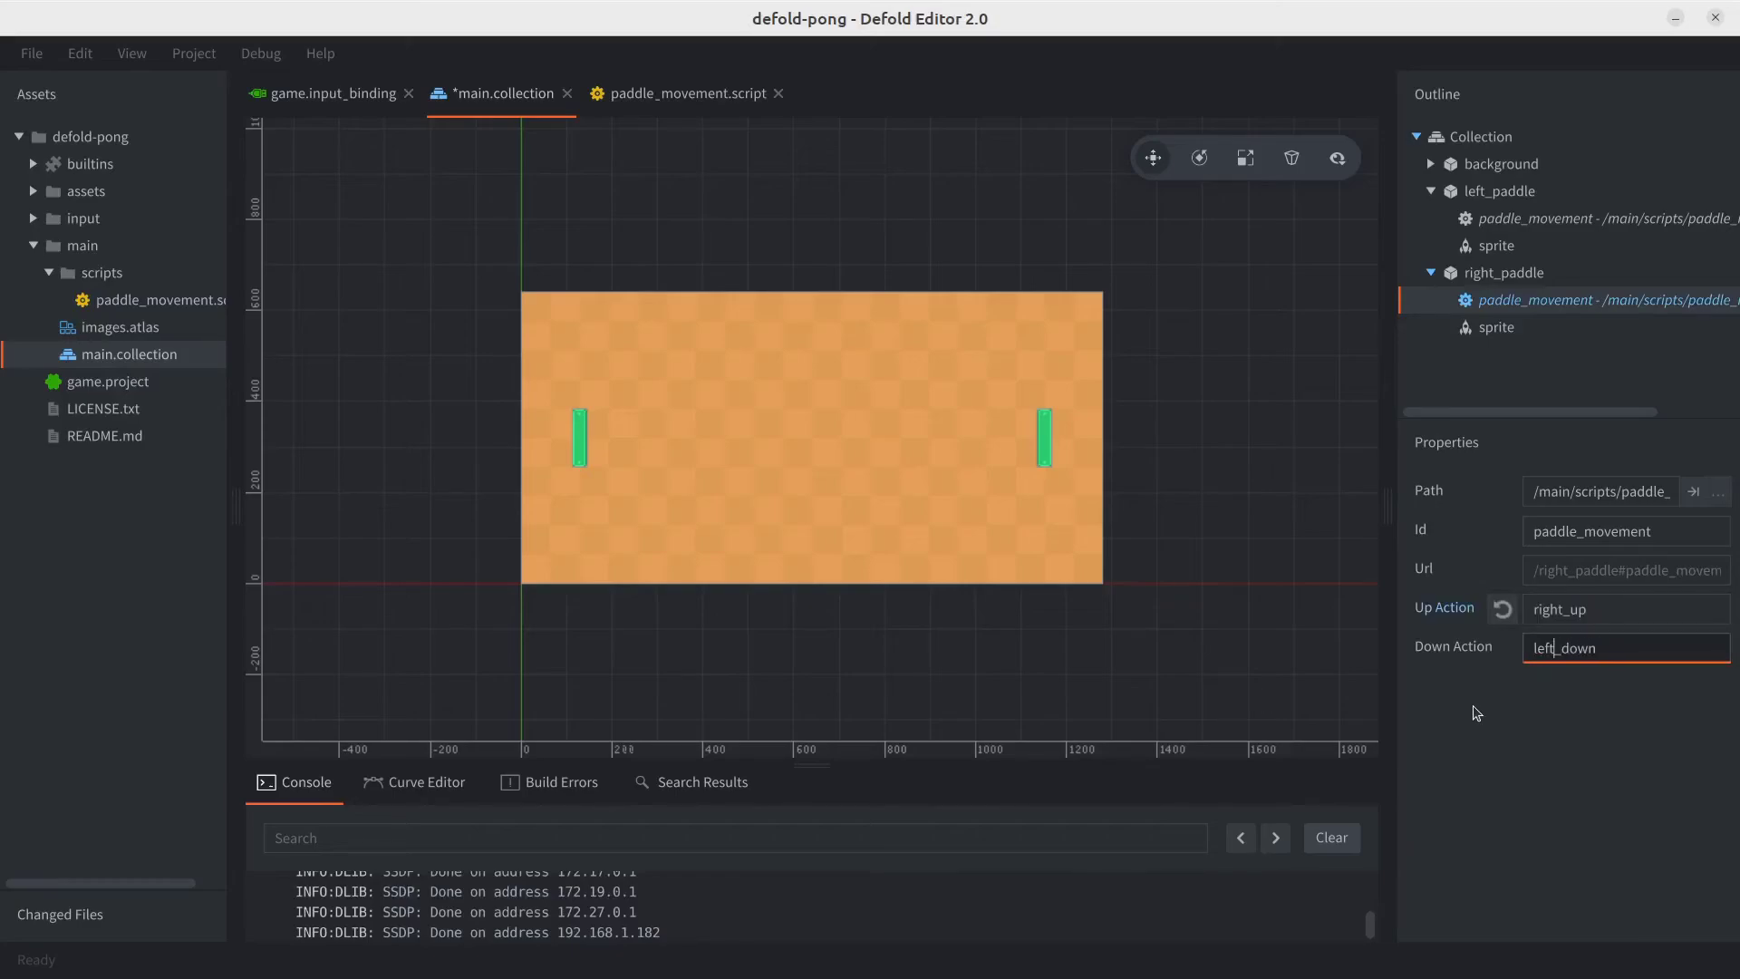
pyautogui.hotkey('shift', 'Home')
pyautogui.write('right')
pyautogui.press('Return')
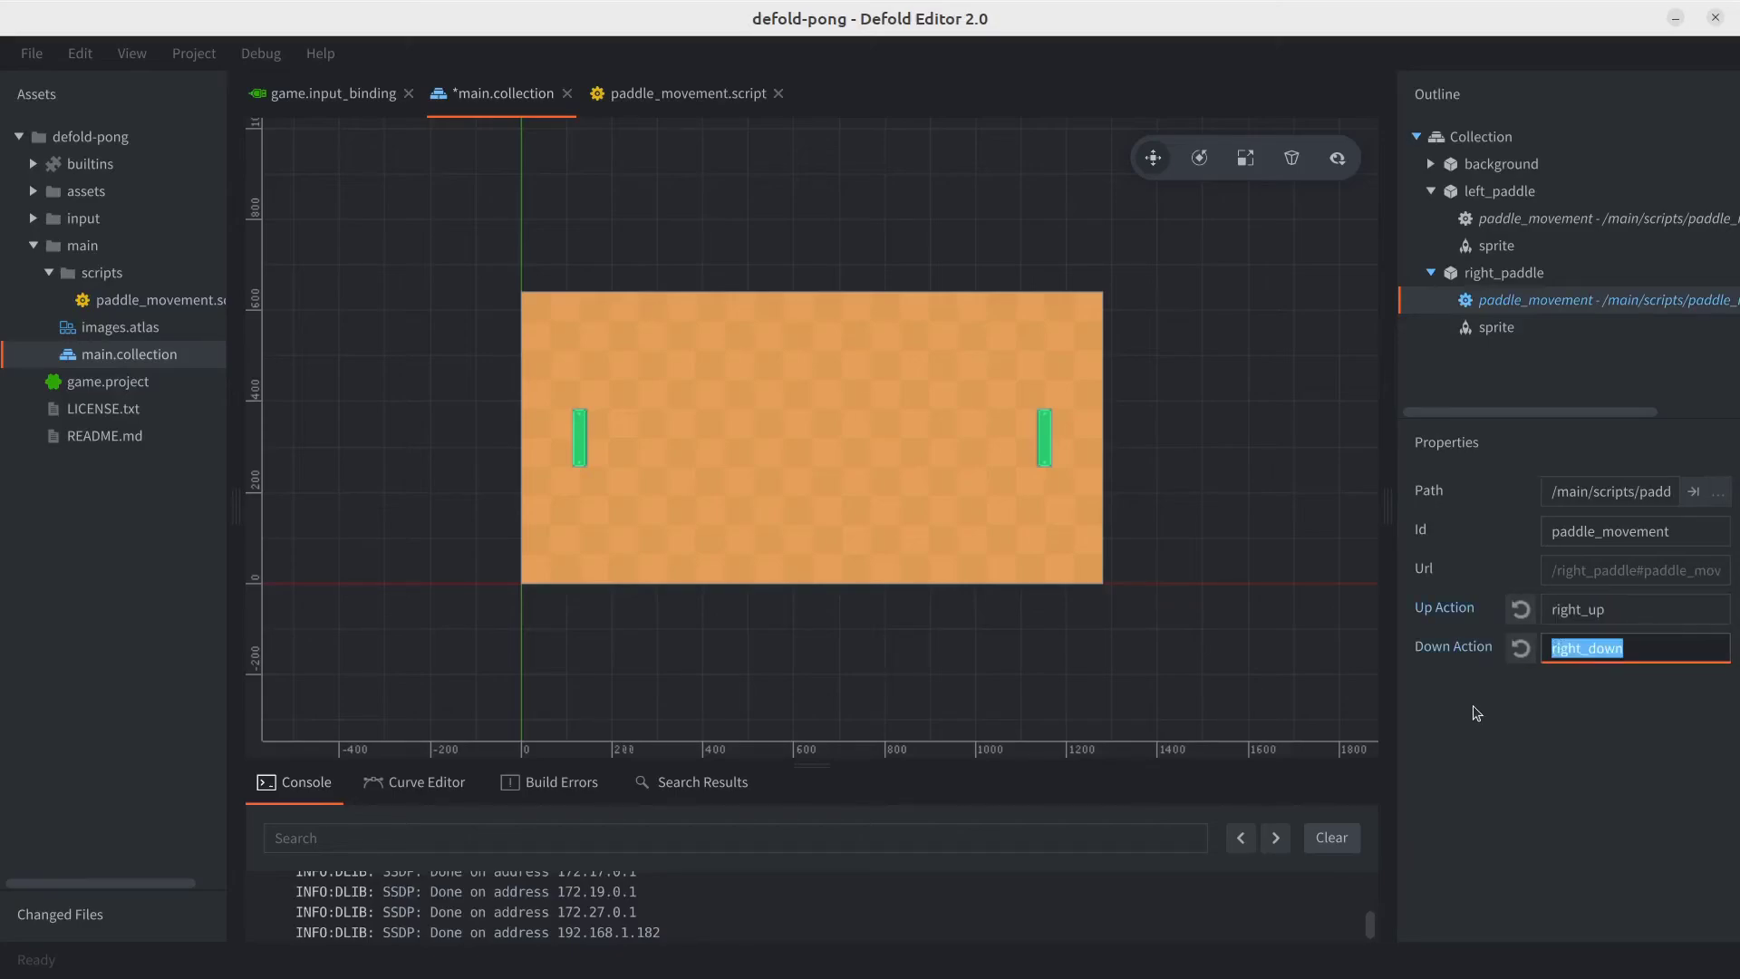
pyautogui.hotkey('ctrl', 's')
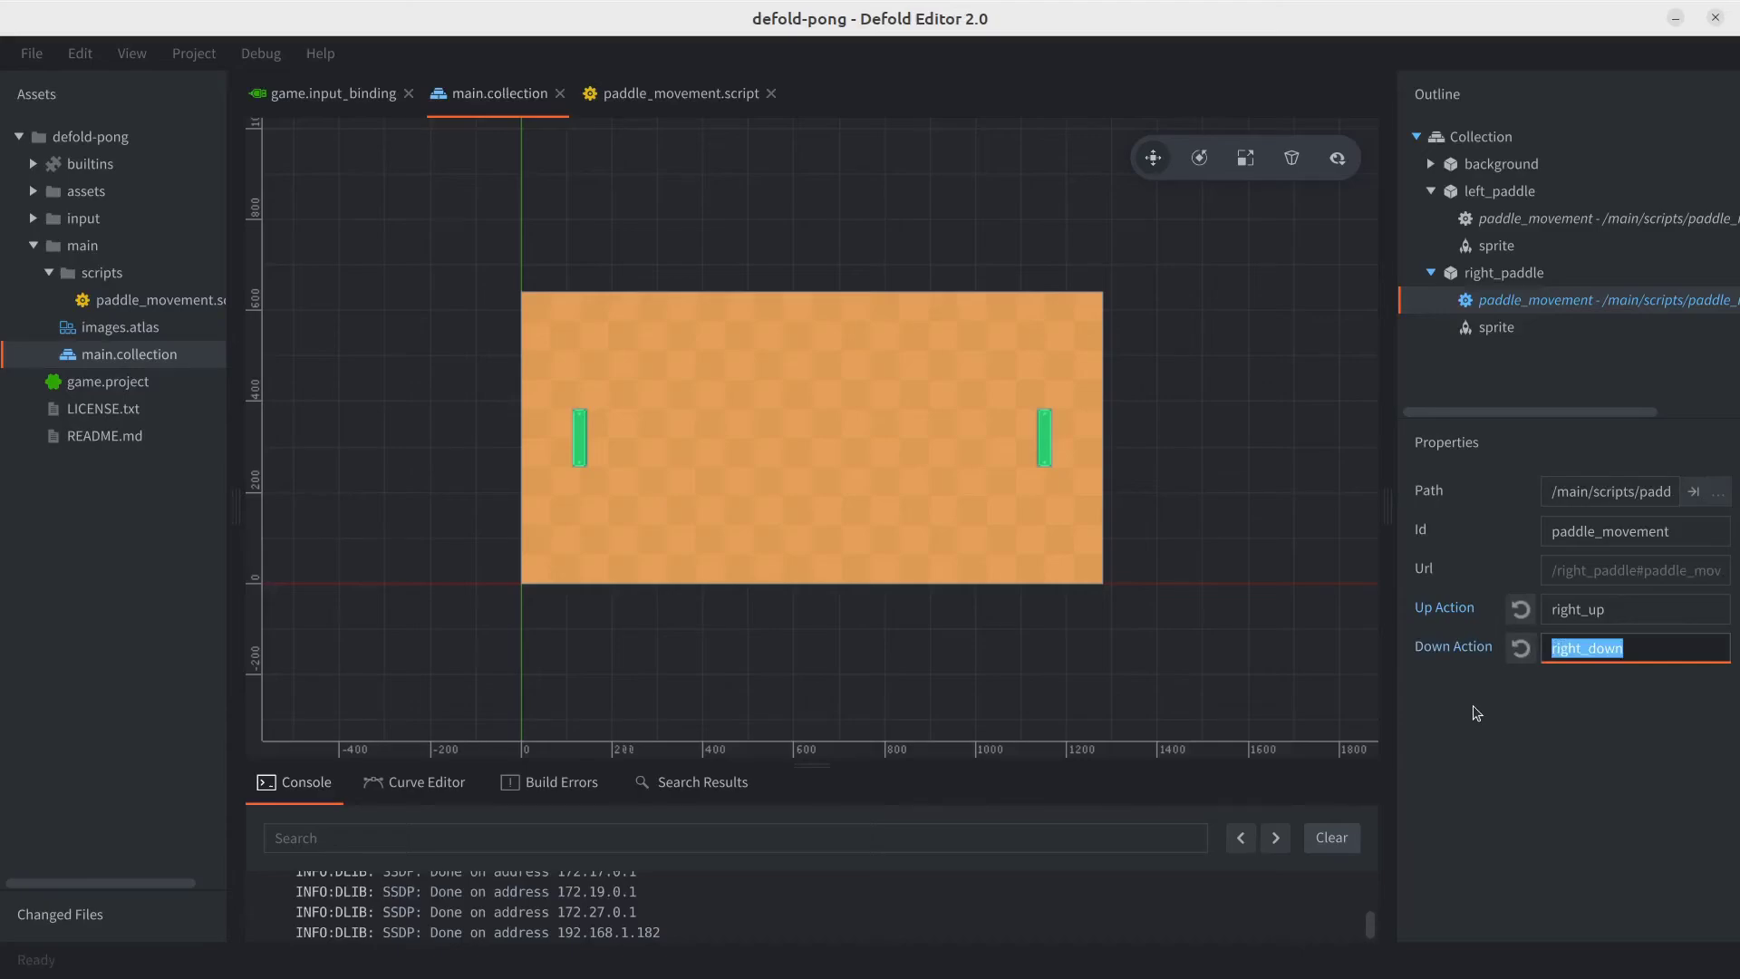
pyautogui.hotkey('ctrl', 'b')
# Move the left paddle with W/S and the right paddle with Up/Down, then close the game window
pyautogui.press('Up')
pyautogui.press('w')
pyautogui.press('w')
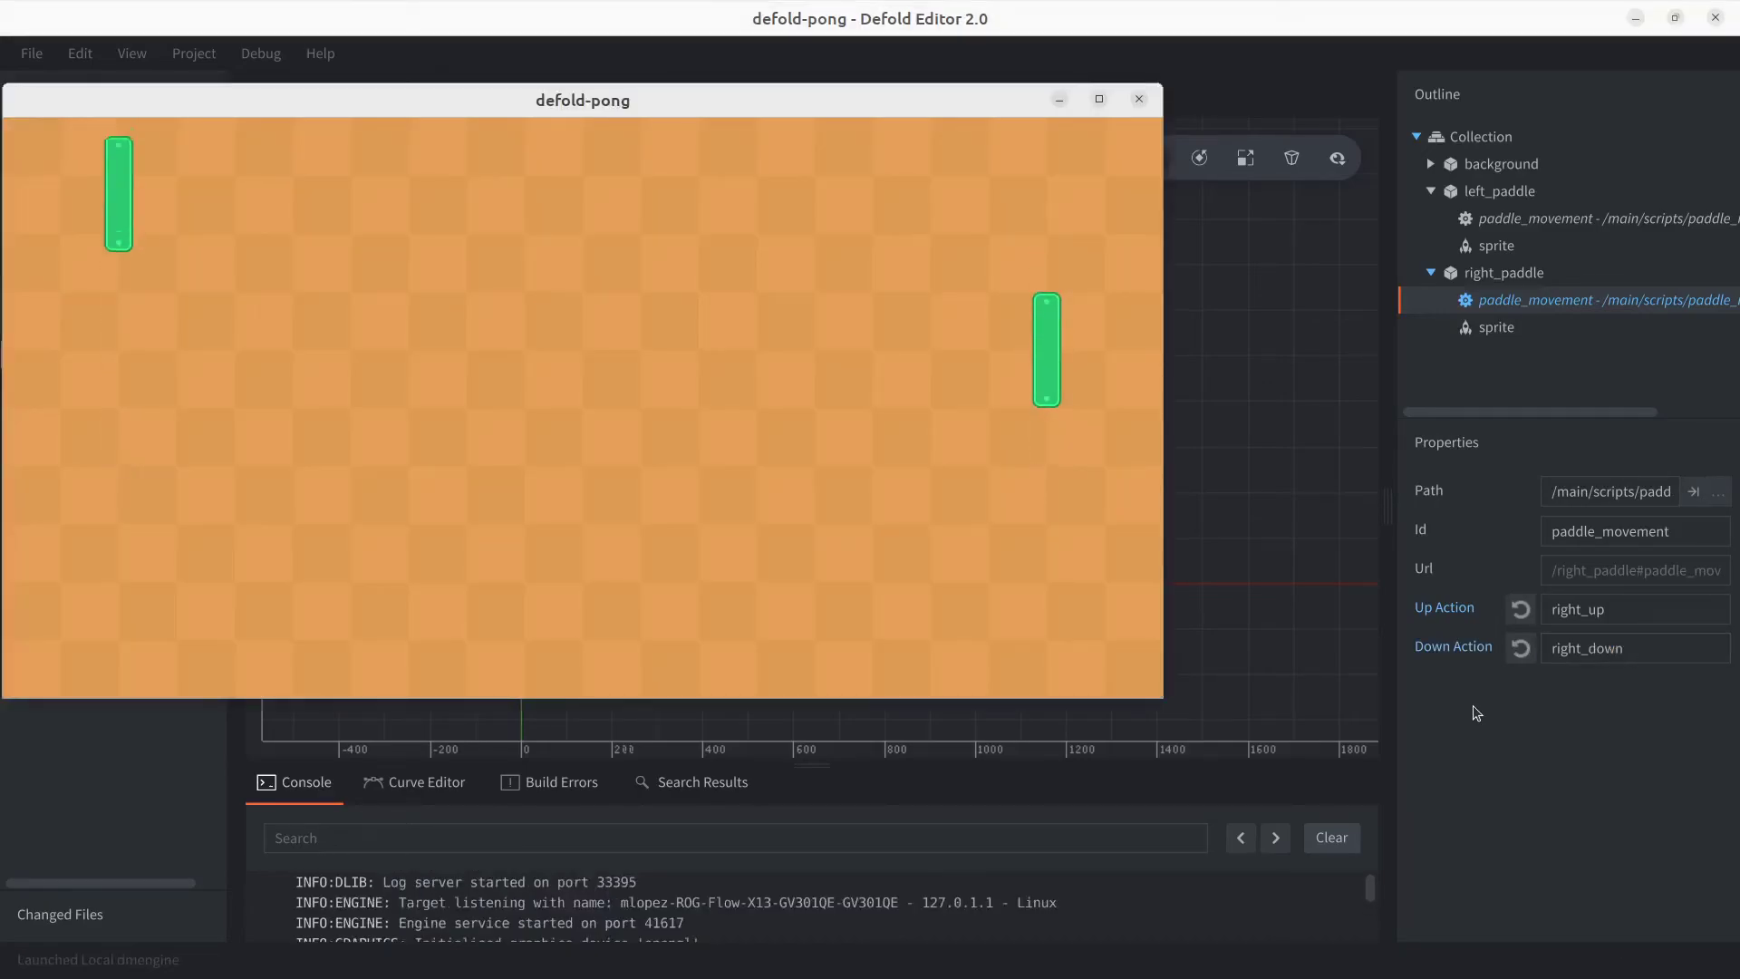
pyautogui.press('Up')
pyautogui.press('s')
pyautogui.press('Down')
pyautogui.press('w')
pyautogui.press('w')
pyautogui.press('s')
pyautogui.press('w')
pyautogui.press('Up')
pyautogui.press('Up')
pyautogui.press('Down')
pyautogui.press('Up')
pyautogui.press('Down')
pyautogui.click(1142, 99)
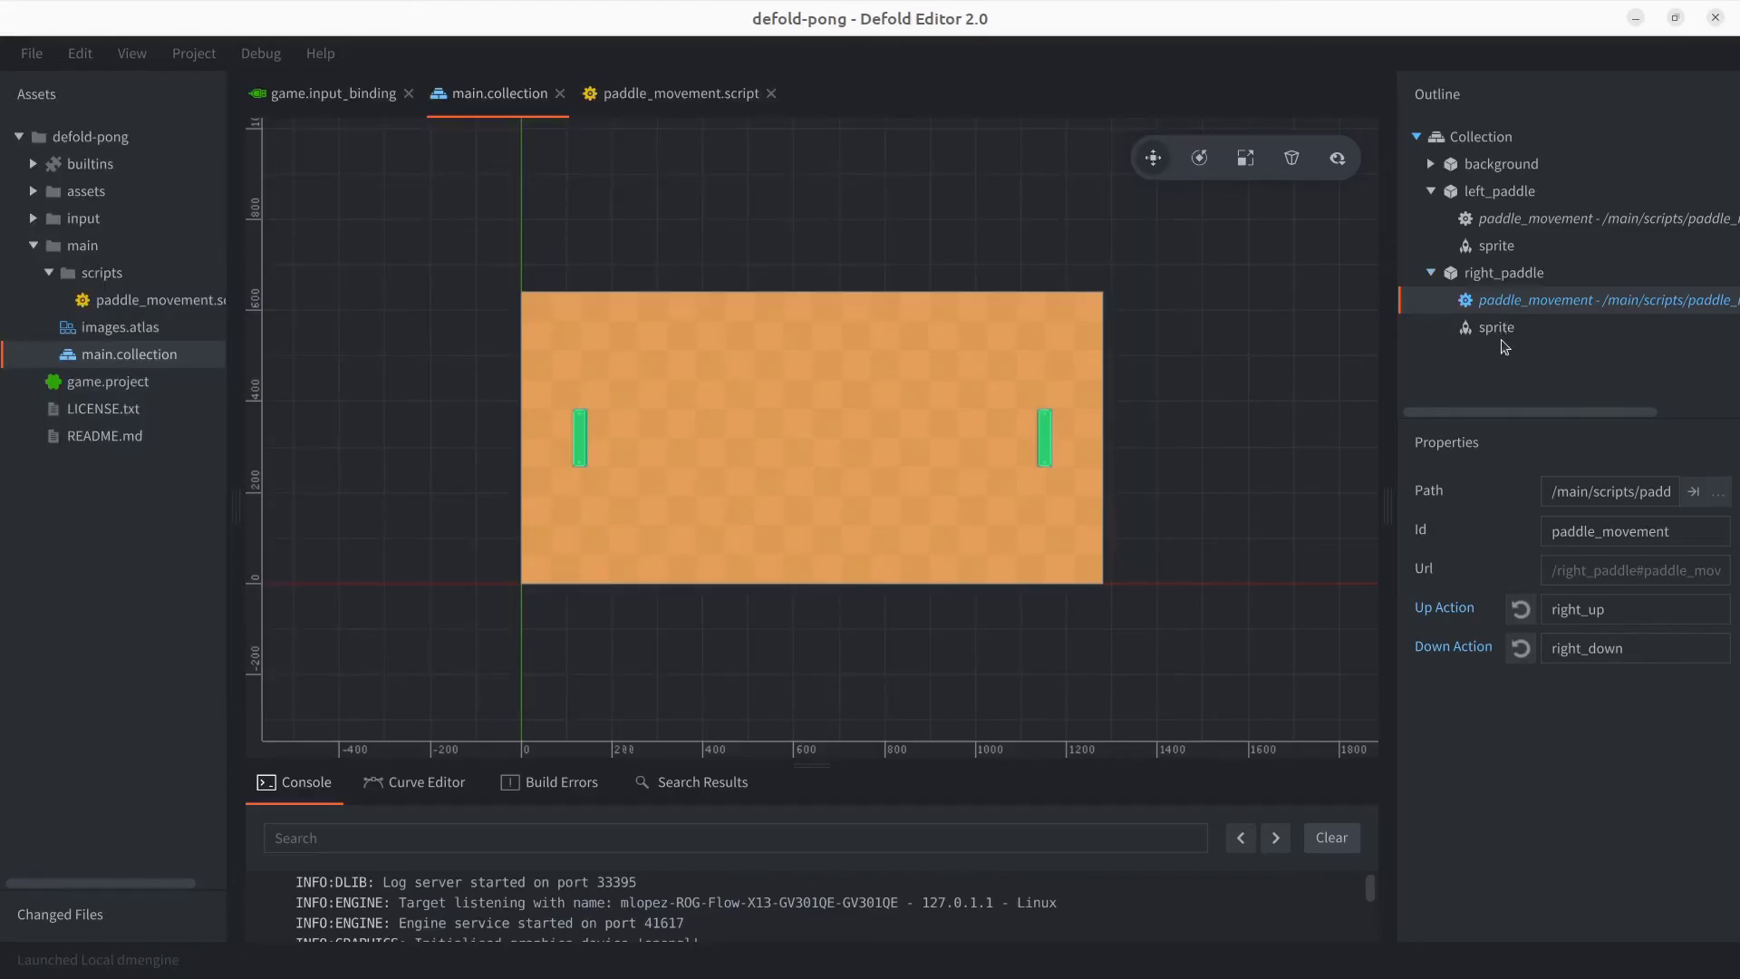
# Reset the right paddle sprite's position to 0, 0, 0
pyautogui.click(1496, 327)
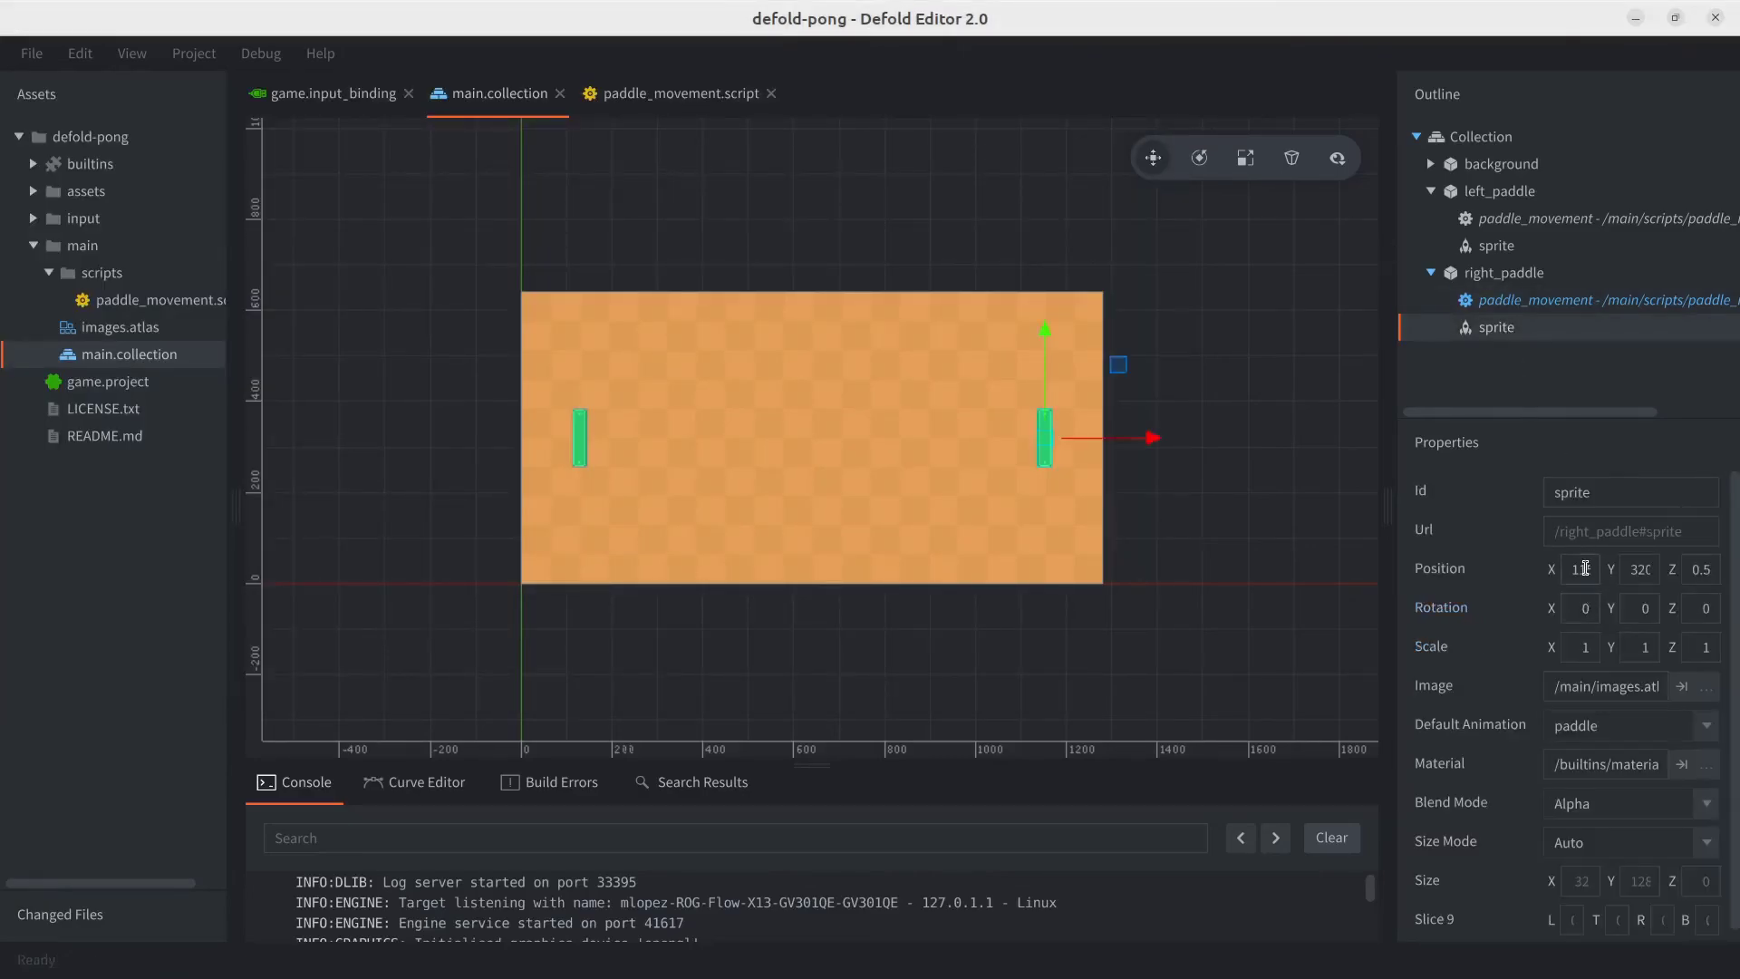
pyautogui.click(1581, 569)
pyautogui.write('0')
pyautogui.press('Tab')
pyautogui.write('0')
pyautogui.press('Tab')
pyautogui.write('0')
pyautogui.press('Return')
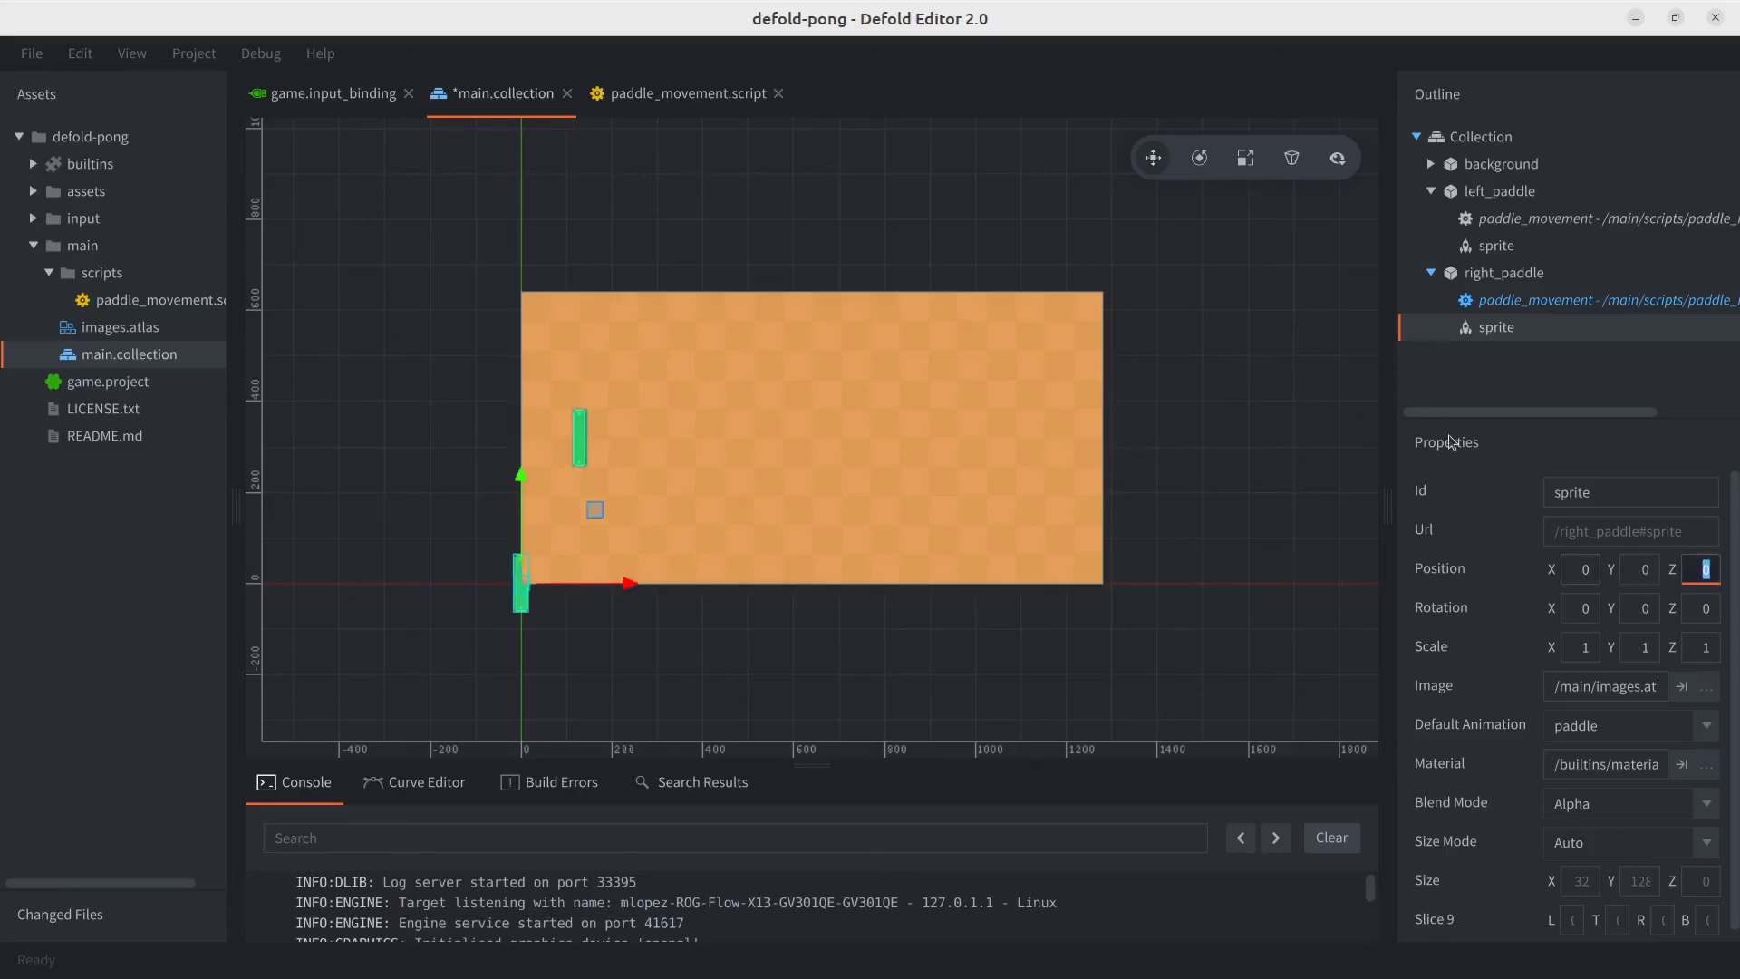
# Position the right_paddle object at X 1152, Y 320, Z 0.5 and save main.collection
pyautogui.click(1496, 272)
pyautogui.click(1529, 567)
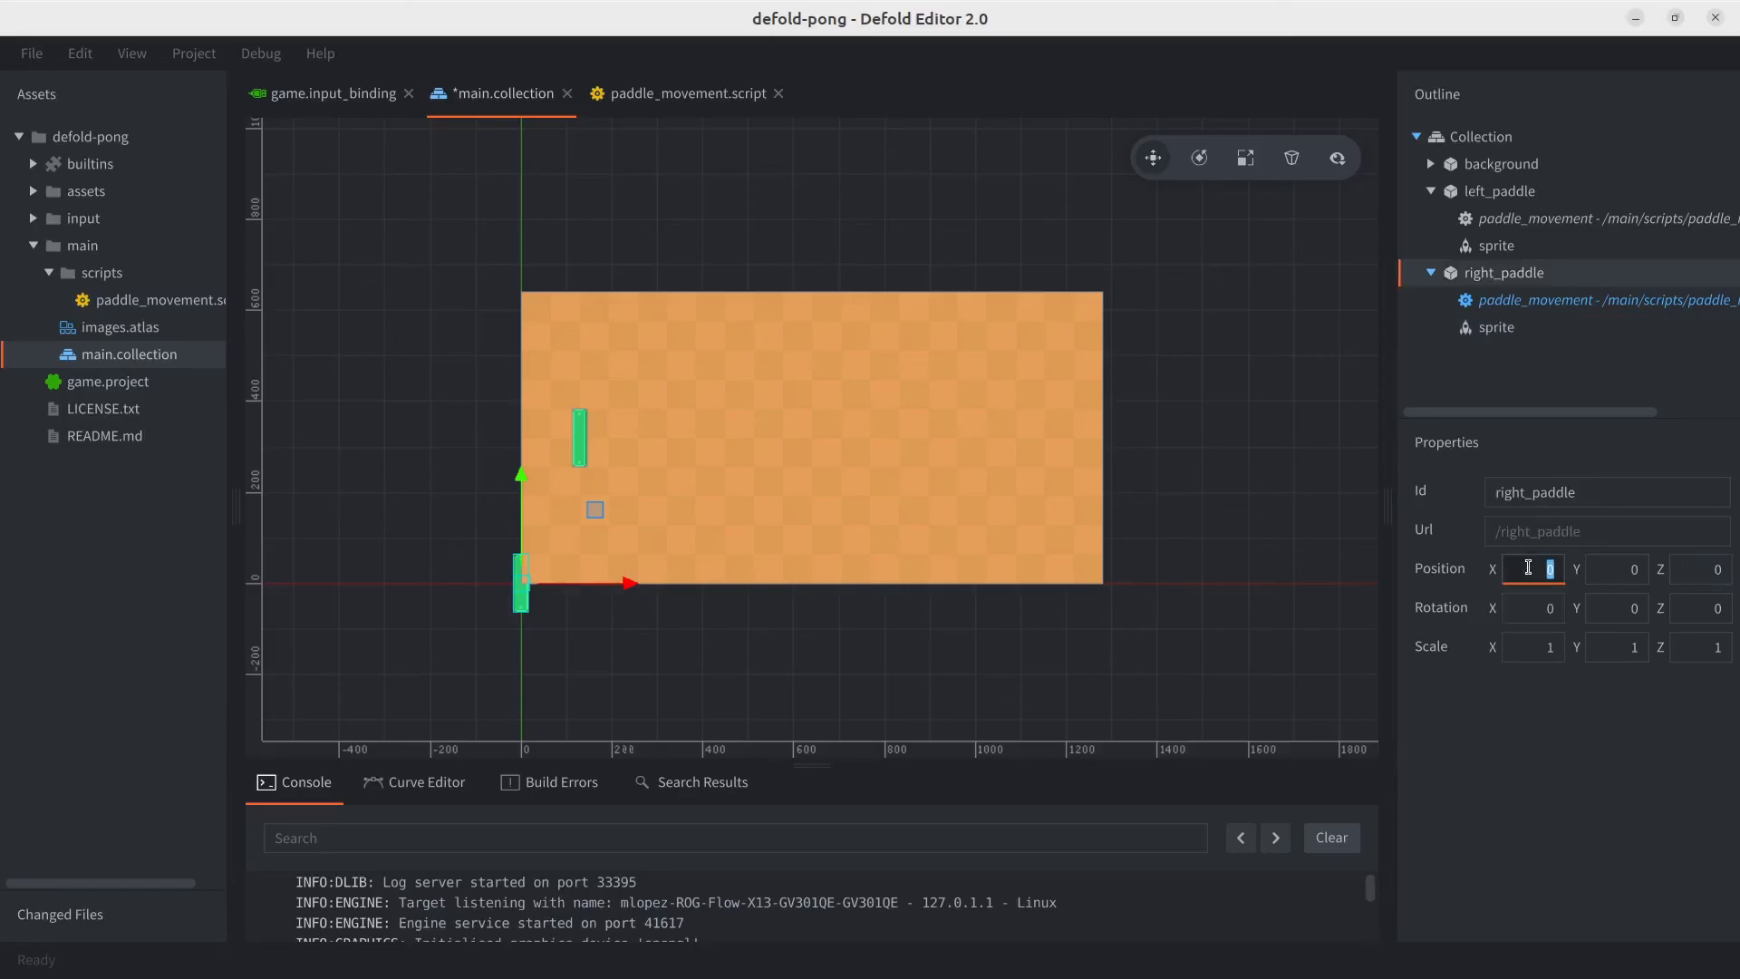
pyautogui.write('1152')
pyautogui.press('Tab')
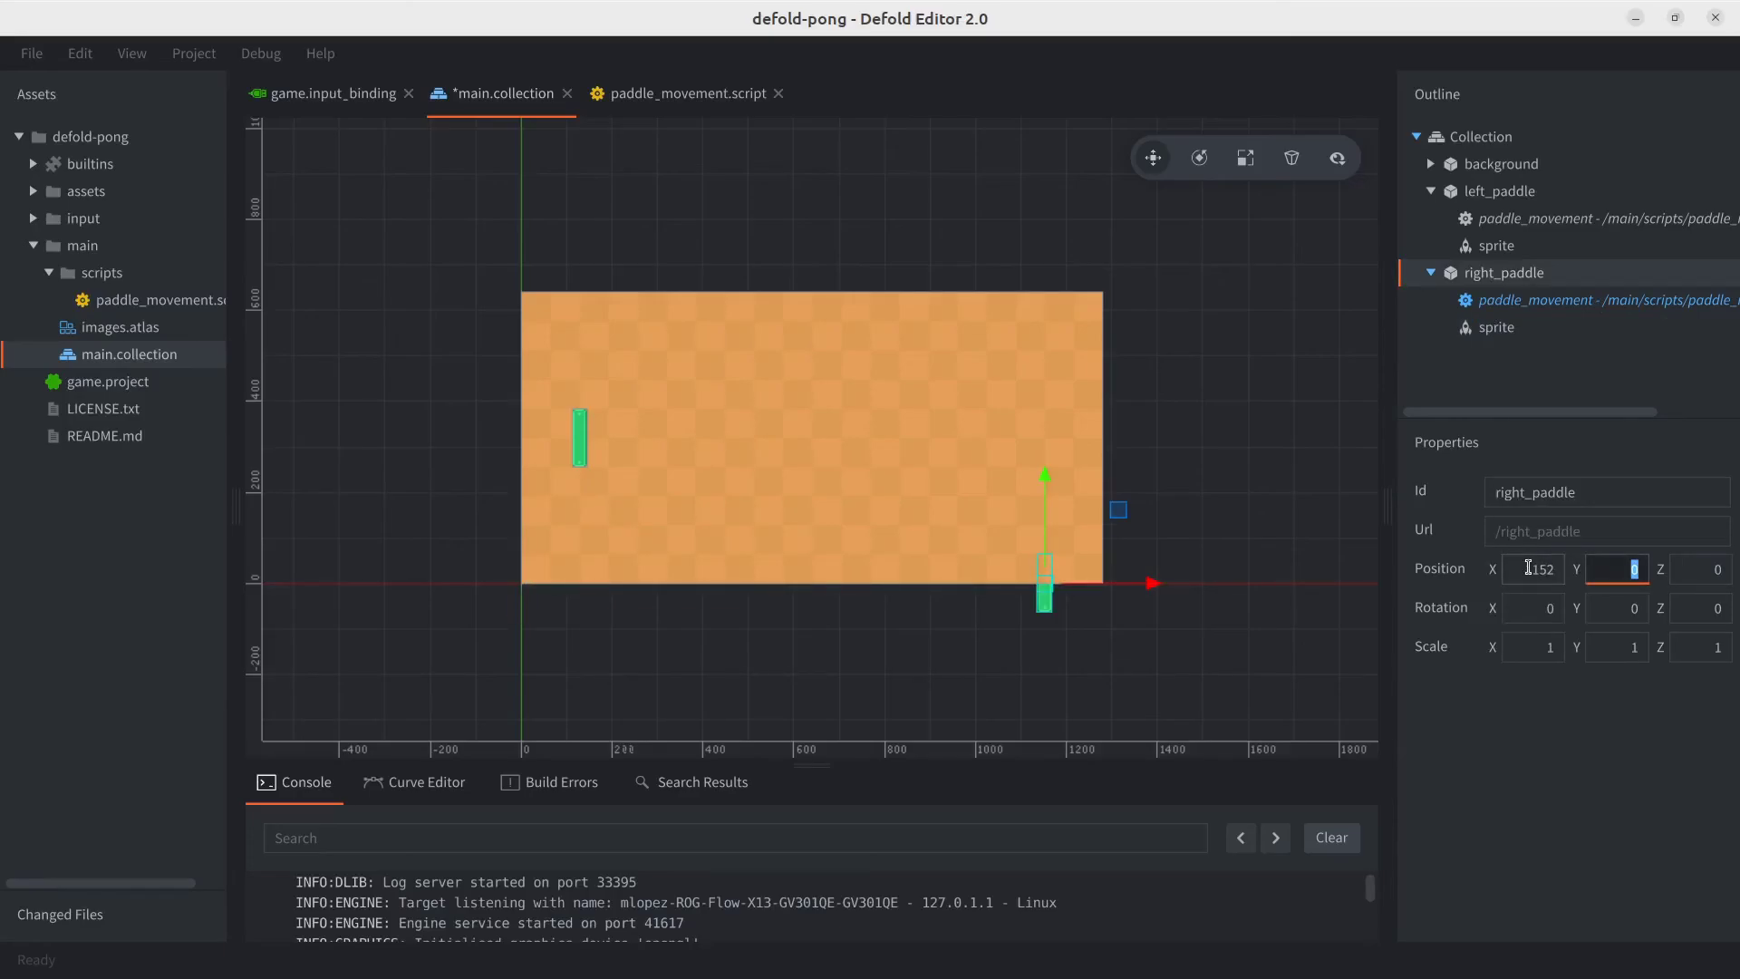
pyautogui.write('320')
pyautogui.press('Tab')
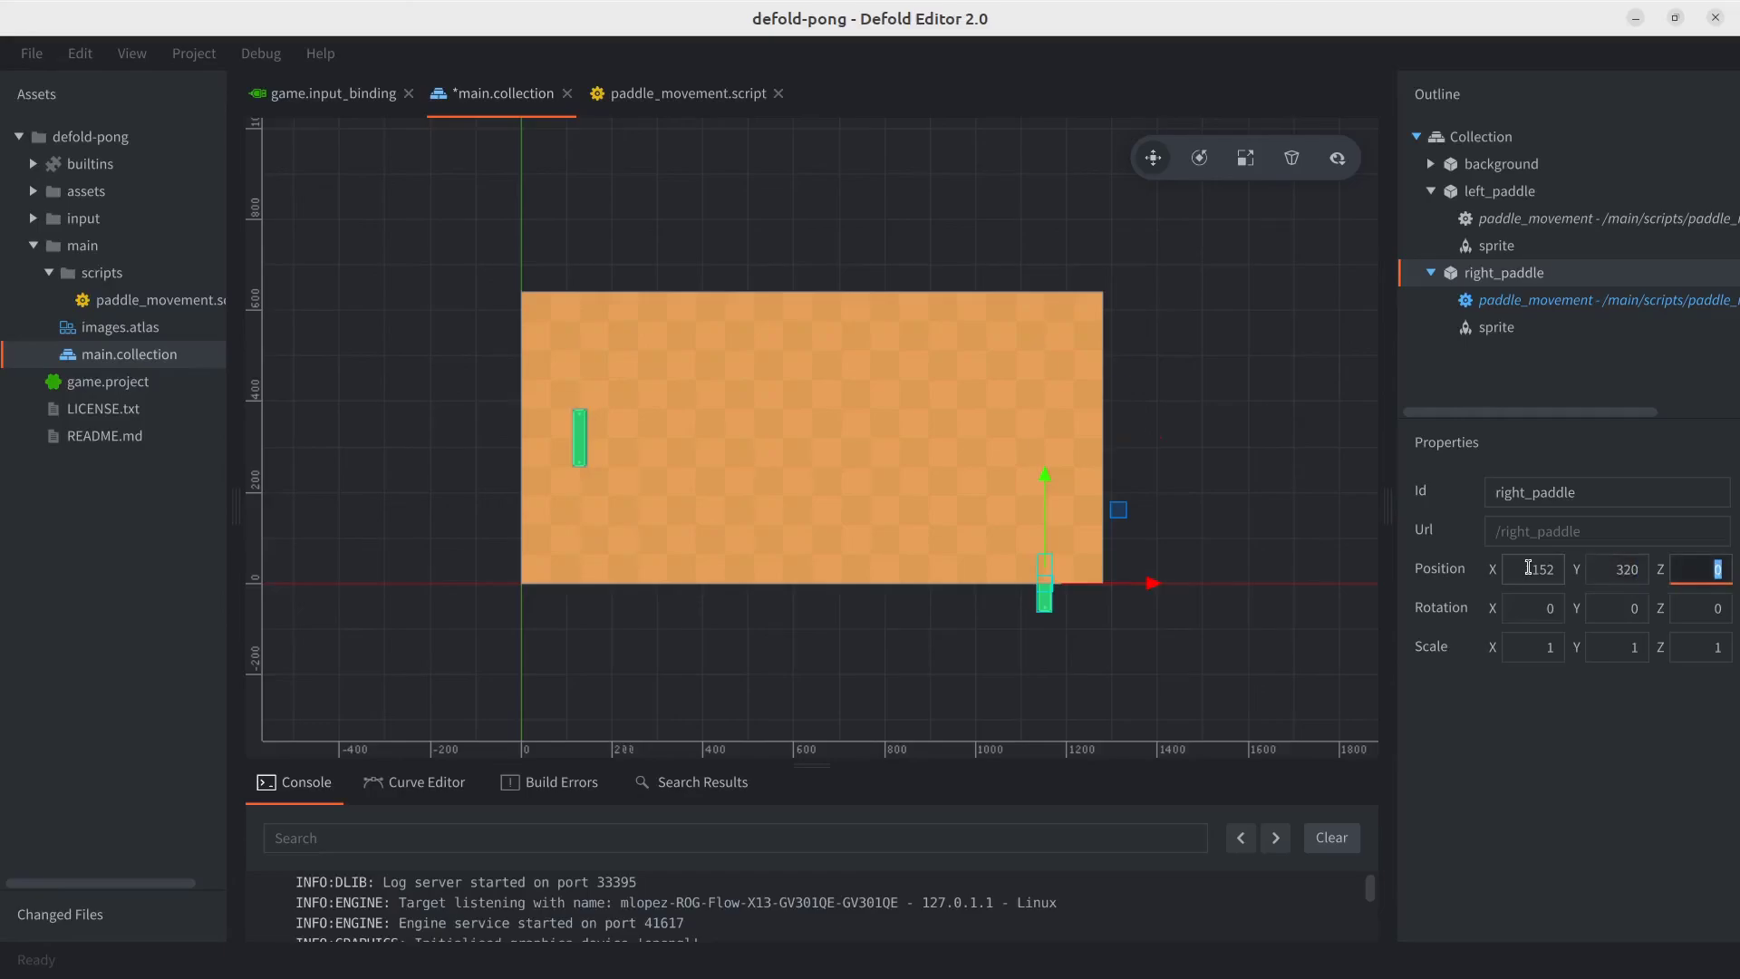
pyautogui.write('0.5')
pyautogui.press('Return')
pyautogui.hotkey('ctrl', 's')
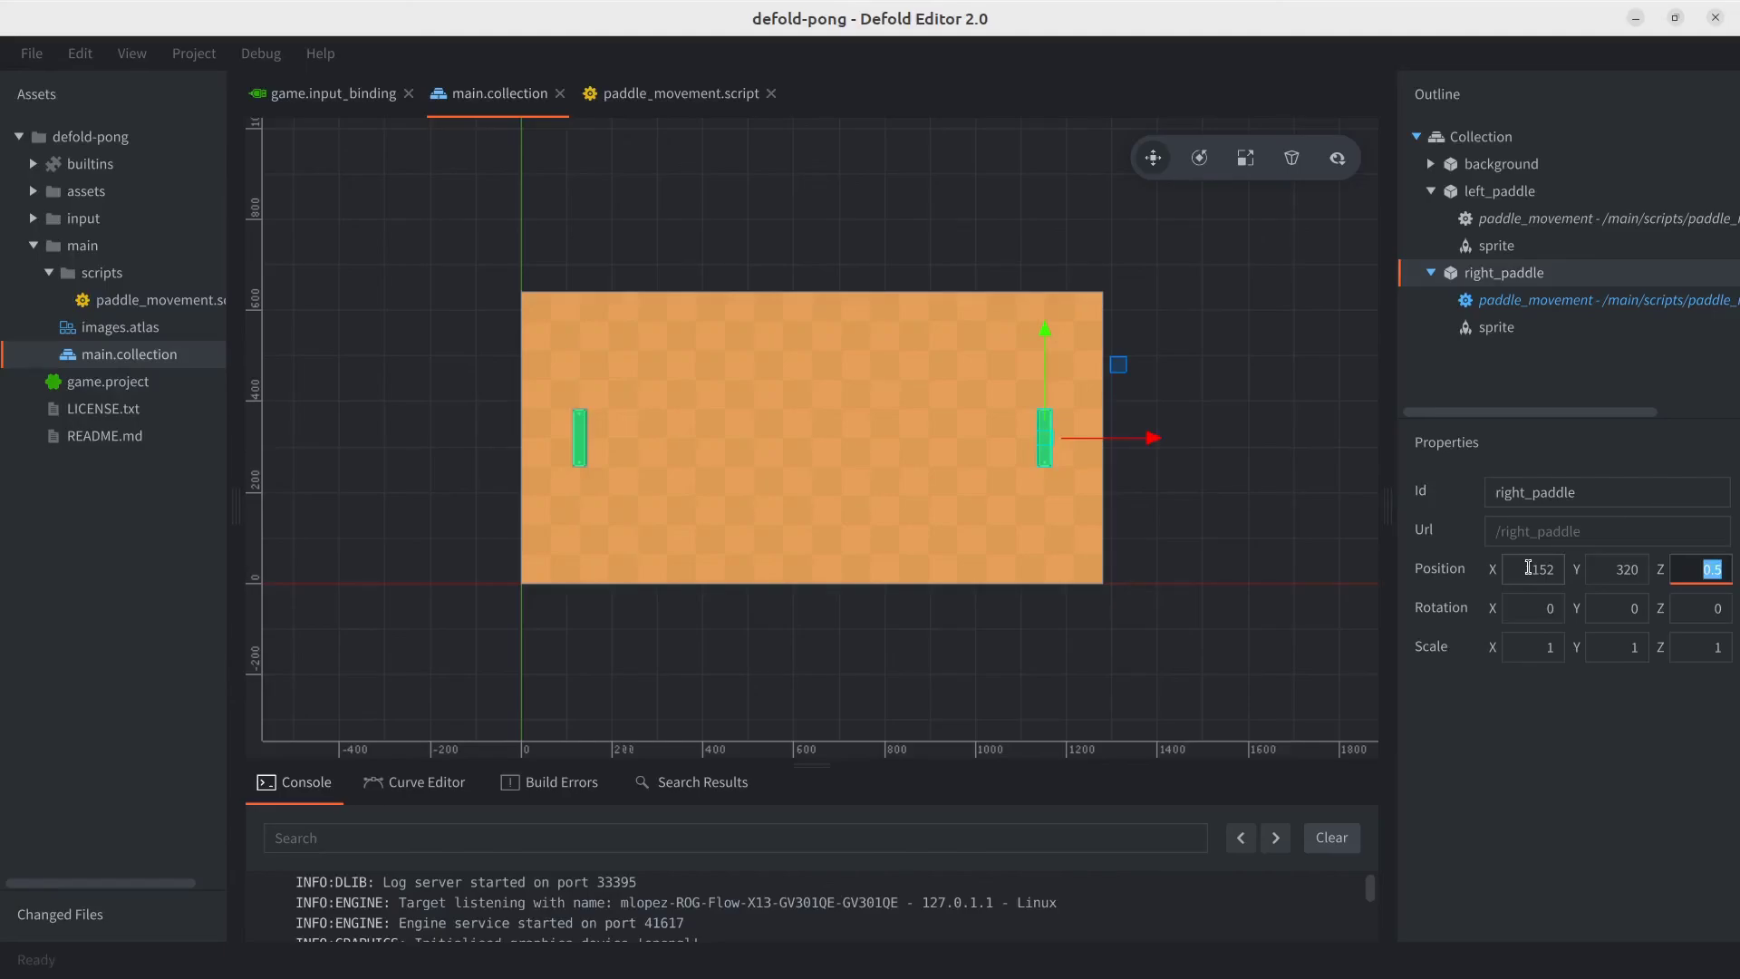
# Build and run the game with Ctrl+B, moving the paddles down, up, and down again
pyautogui.hotkey('ctrl', 'b')
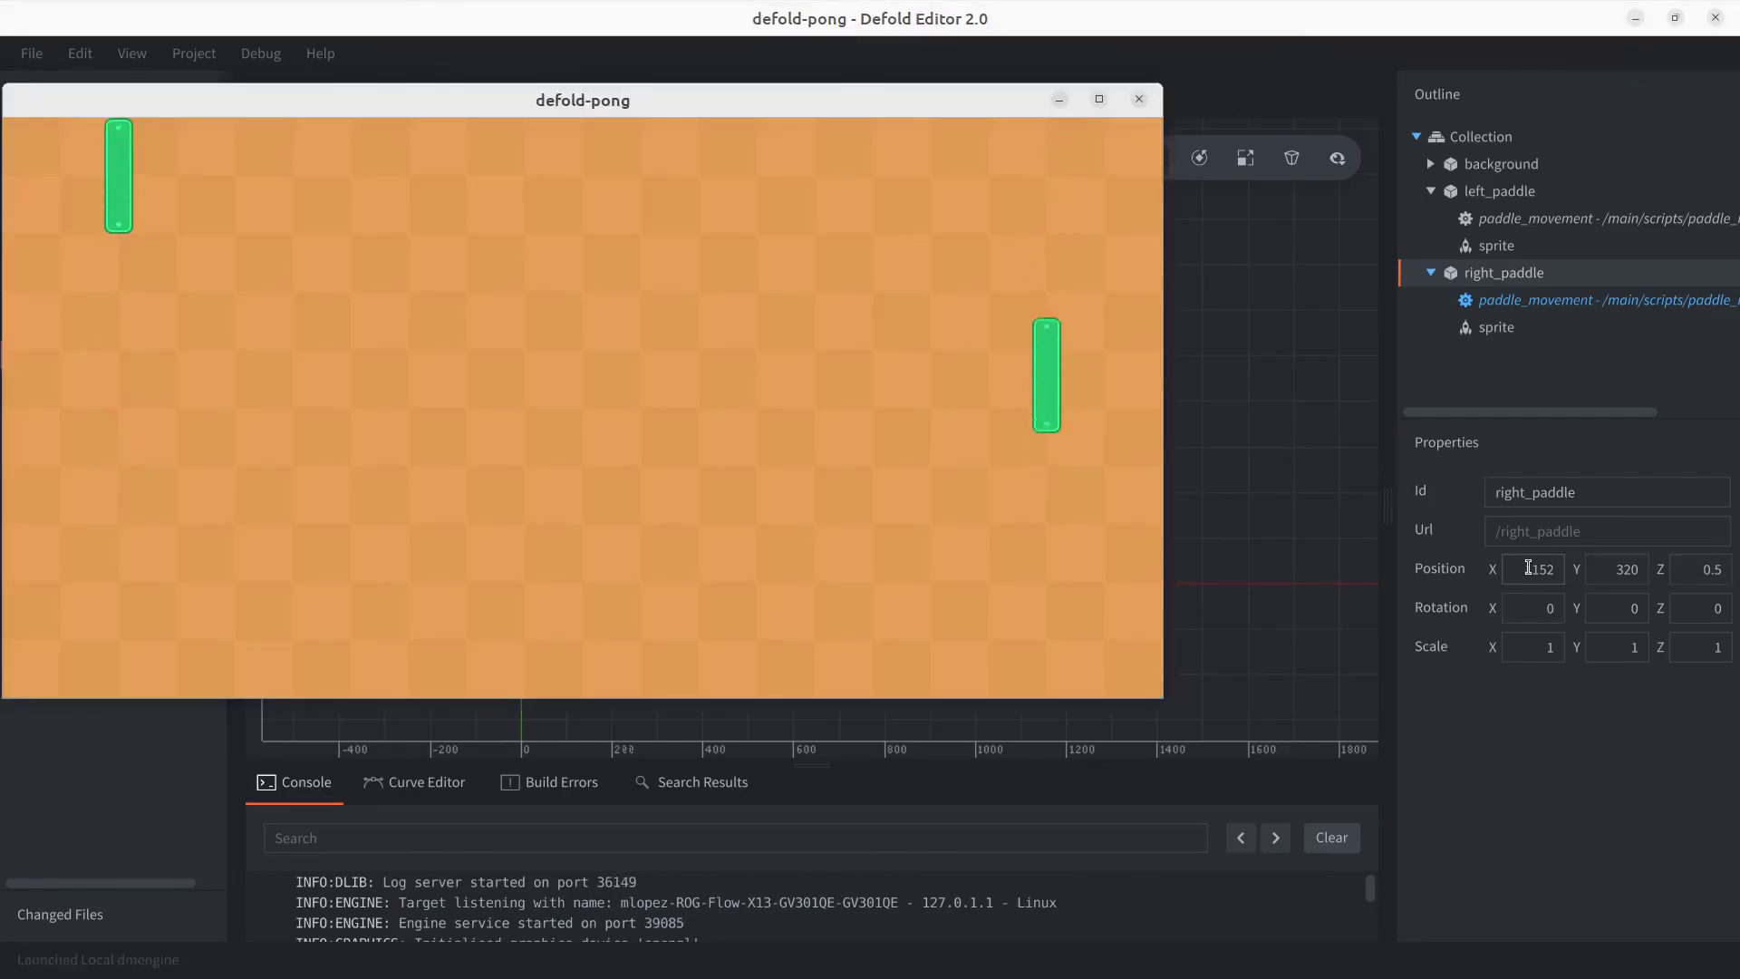
pyautogui.press('Down')
pyautogui.press('Up')
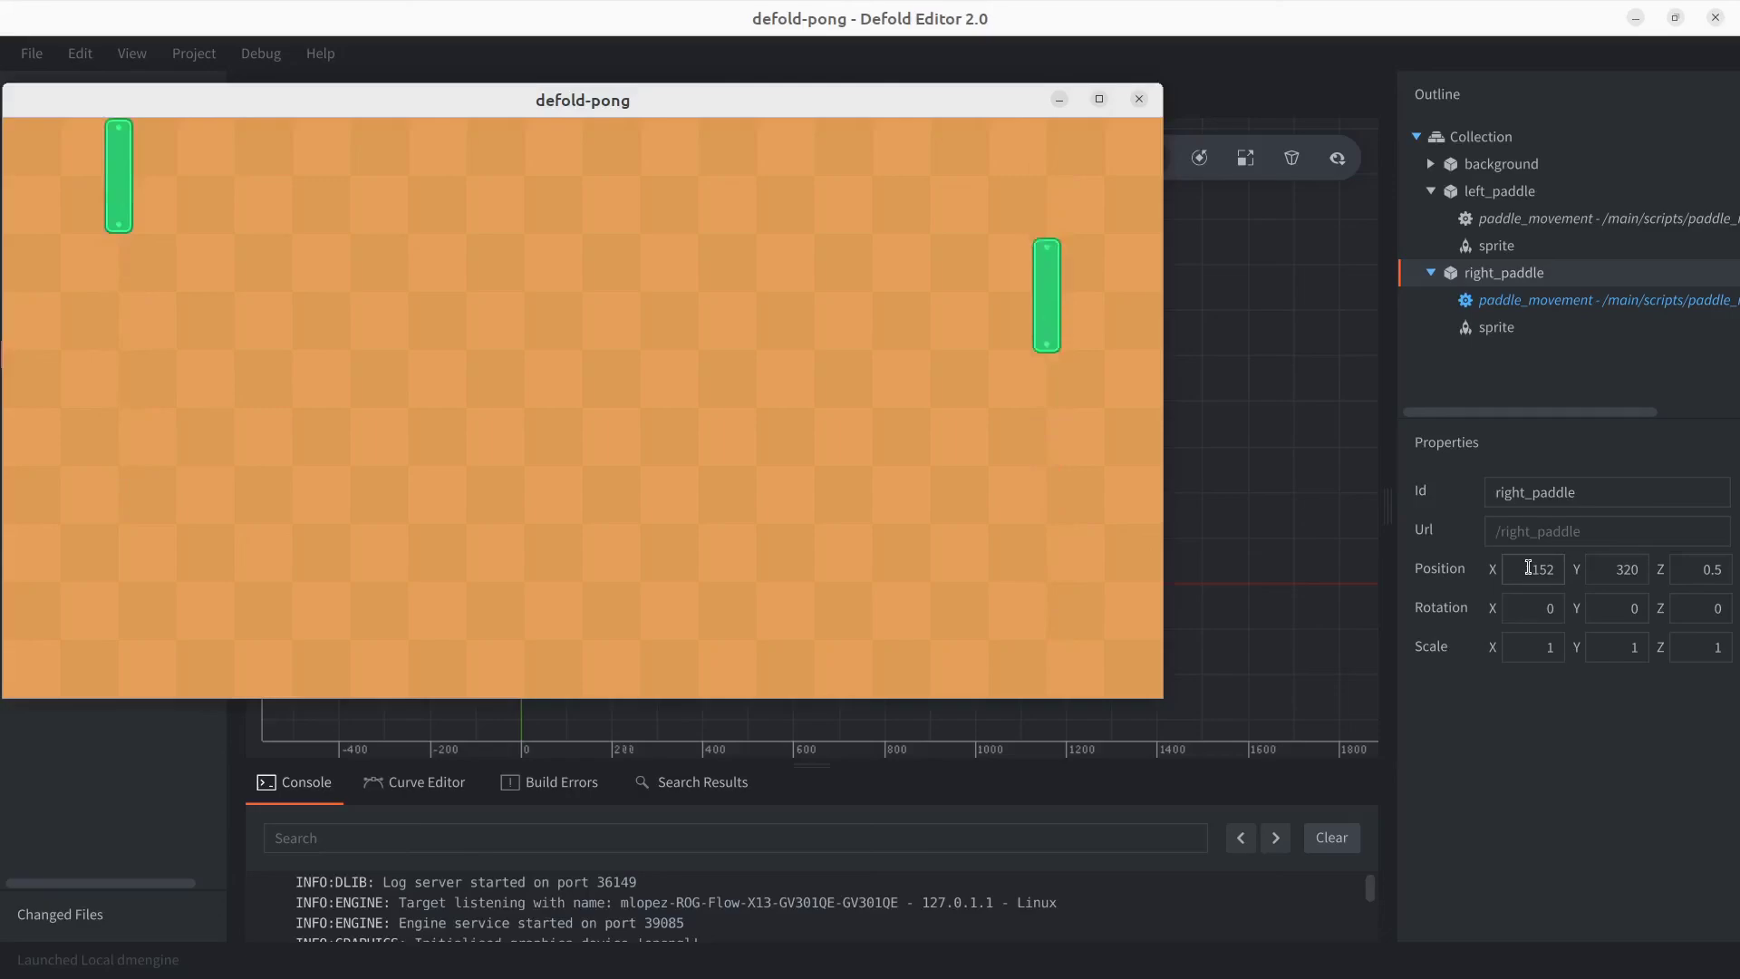
pyautogui.press('Down')
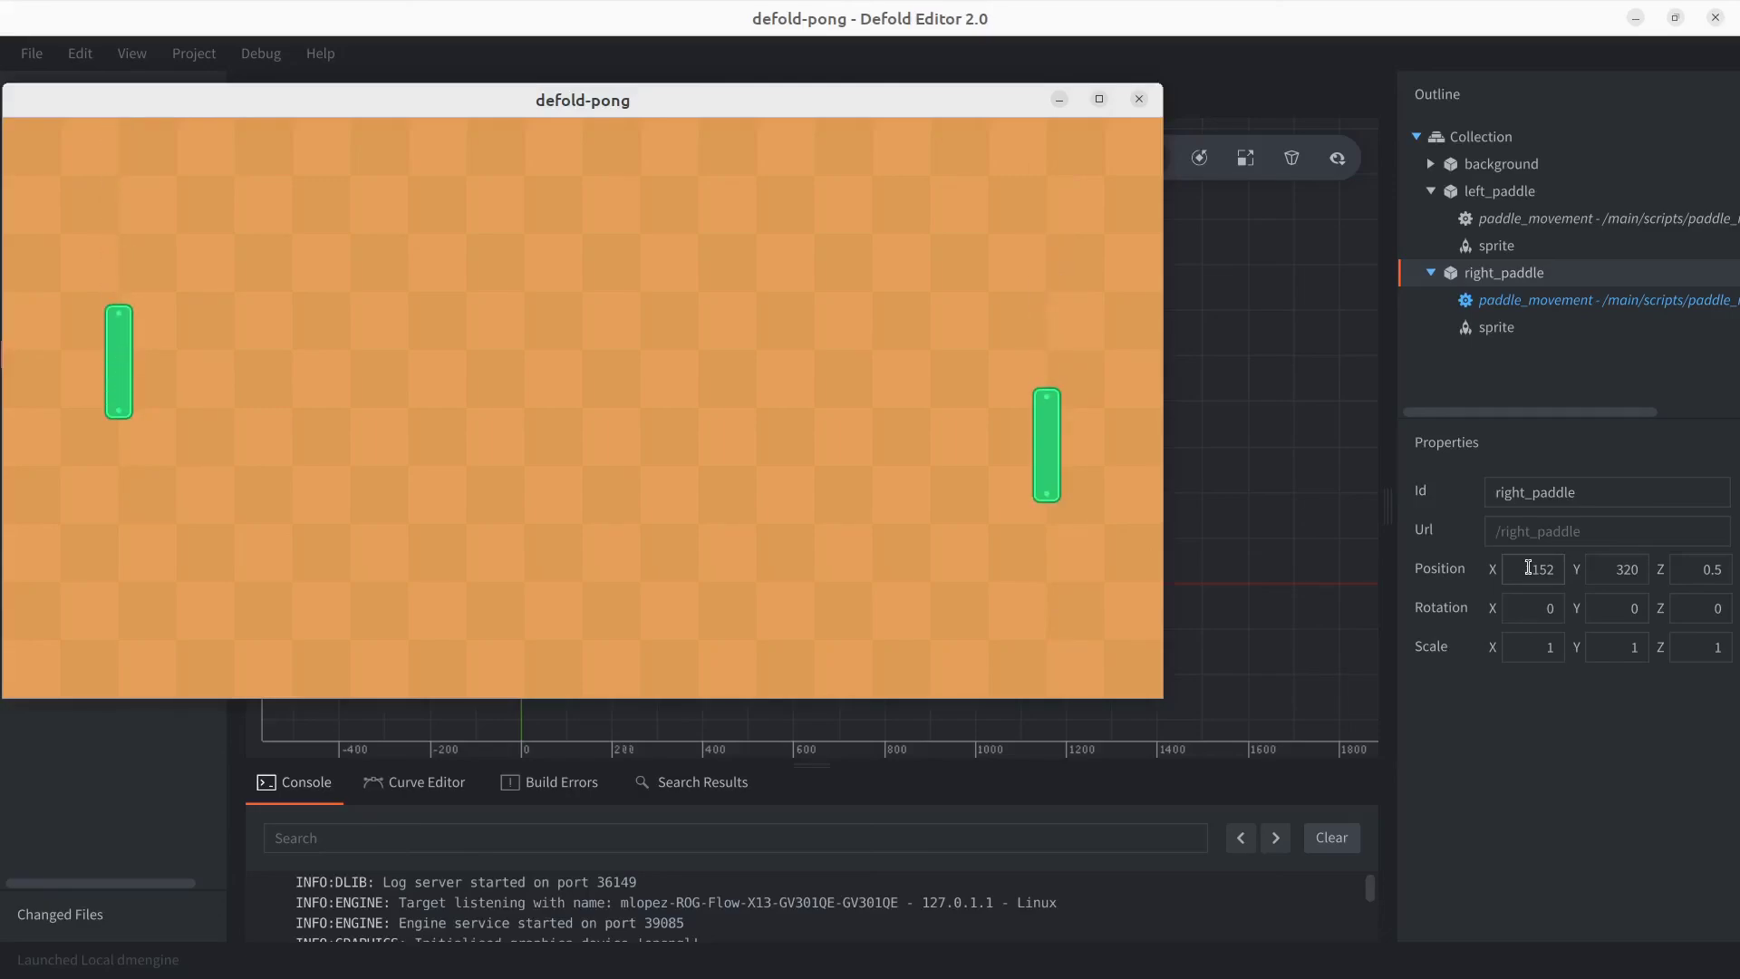